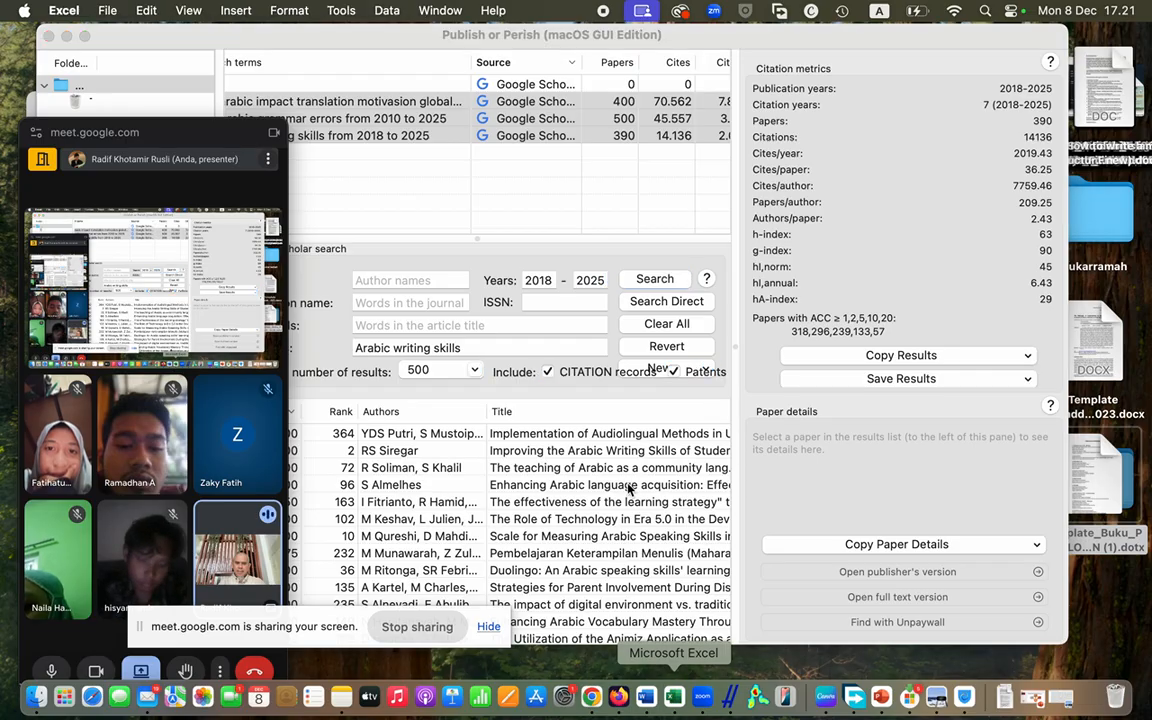
Step: Create a blank Excel workbook, minimize the other open workbook, and move the meeting window clear of the first columns
key("super+n")
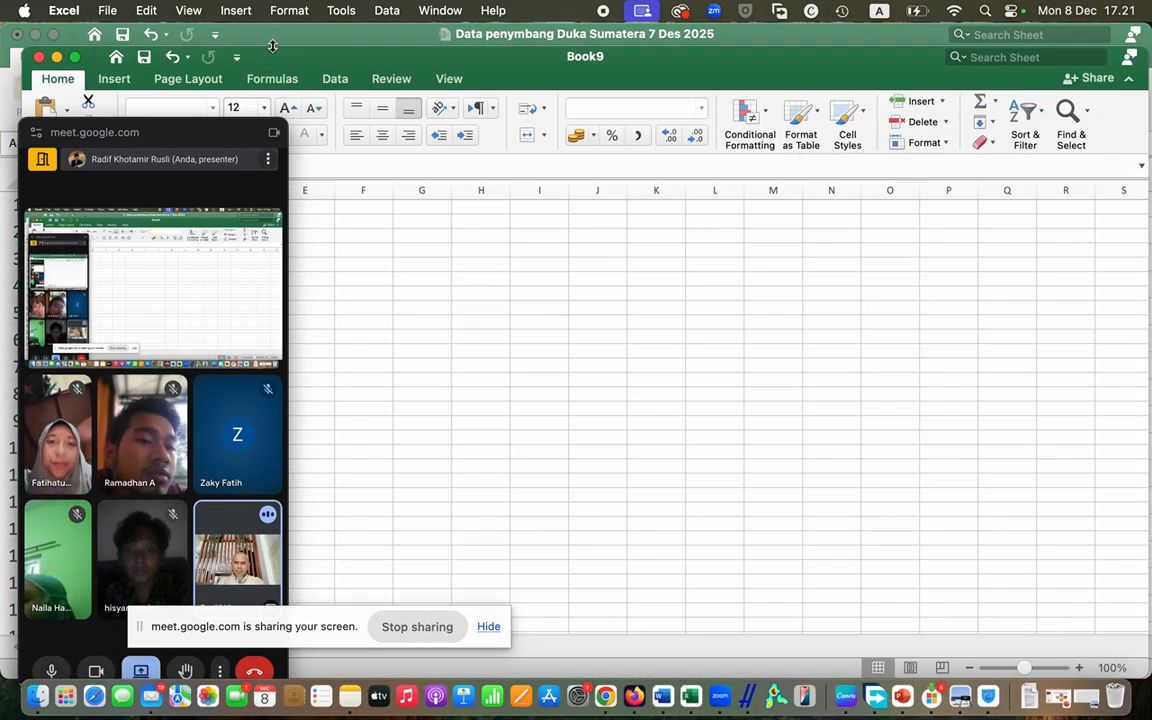
left_click(33, 35)
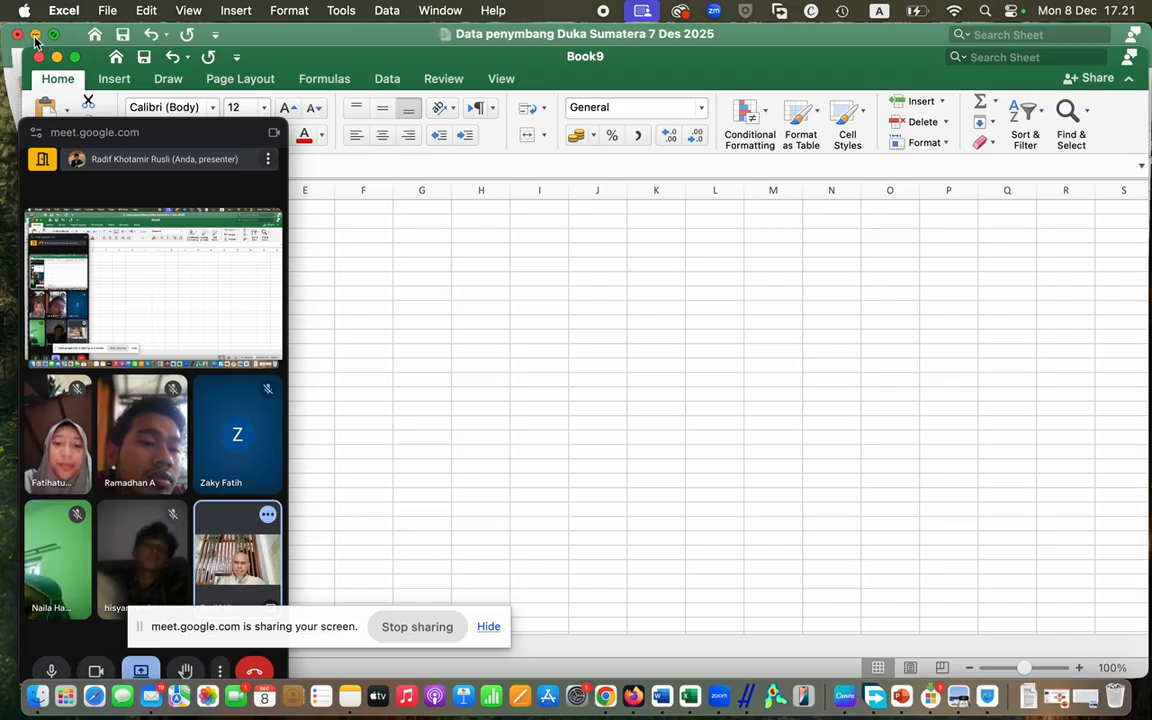
left_click(199, 137)
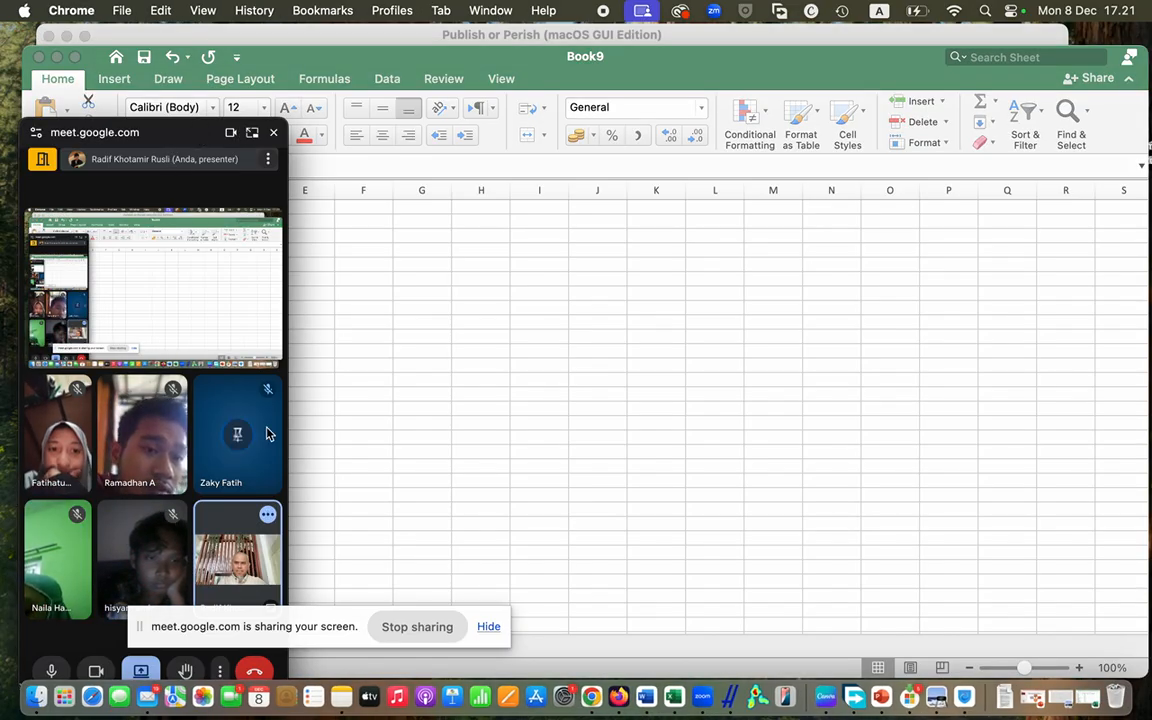
left_click_drag(199, 137, 207, 451)
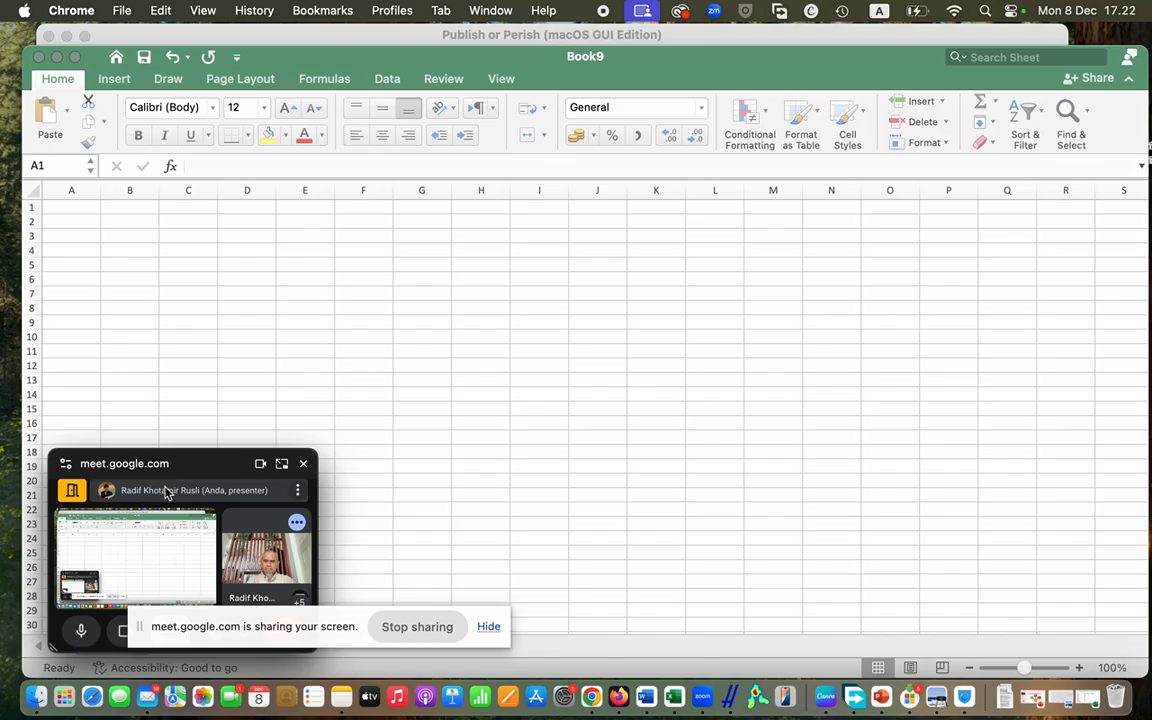
left_click_drag(185, 466, 1040, 481)
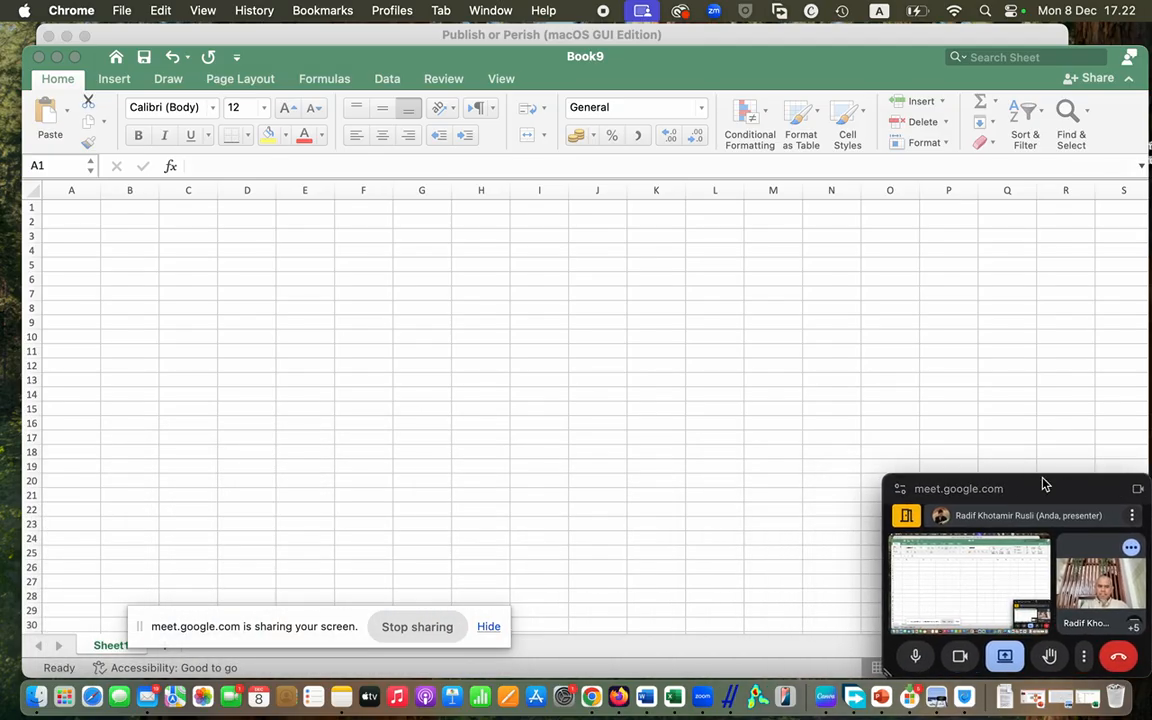
Step: Paste the copied search results at cell A1, fit the Cites and Authors columns to their contents, and widen the Title and Source columns
left_click(85, 214)
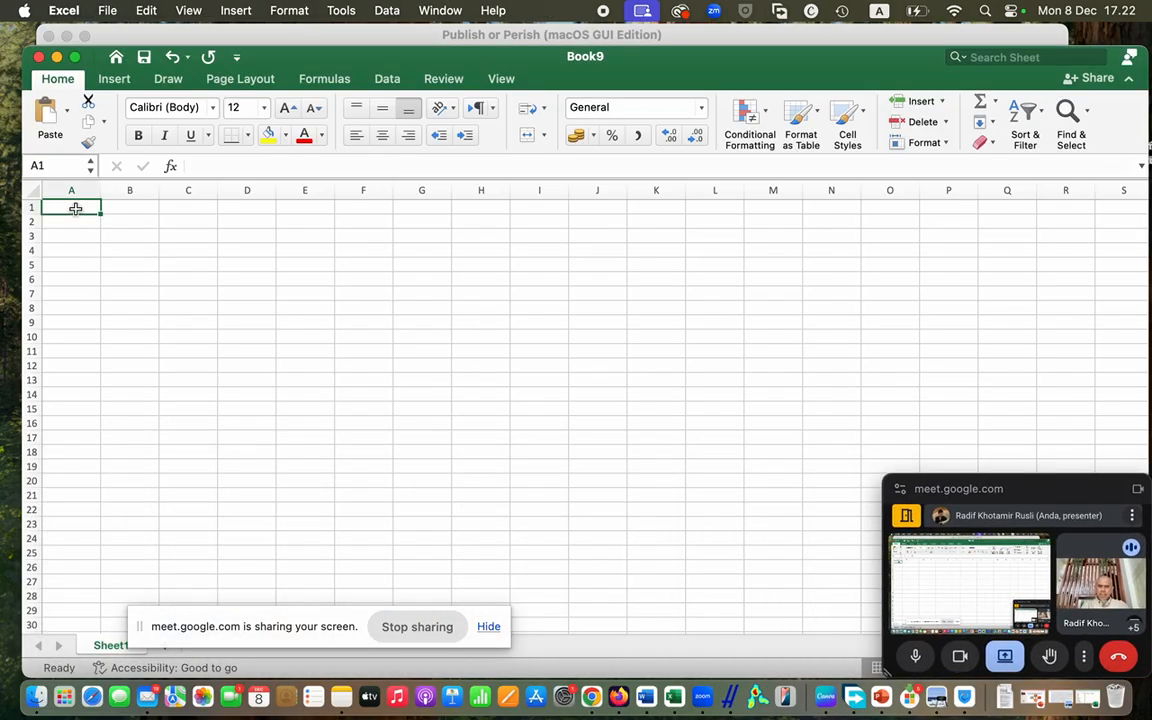
key("super+v")
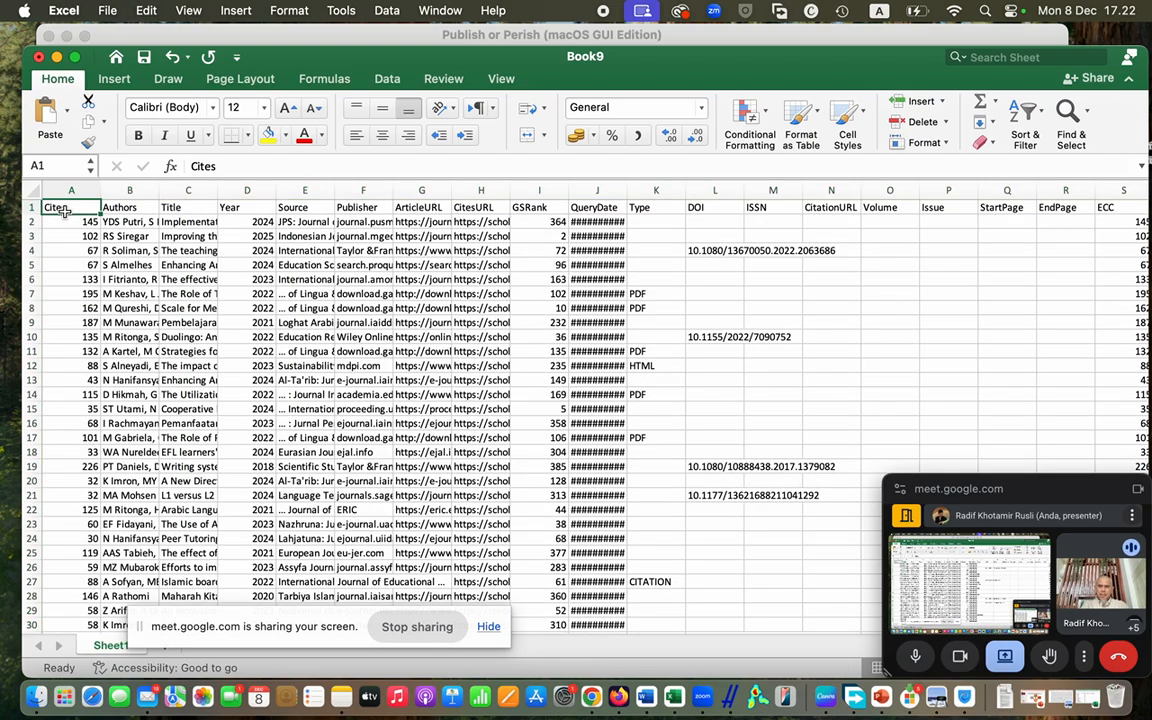
left_click(64, 209)
double_click(100, 190)
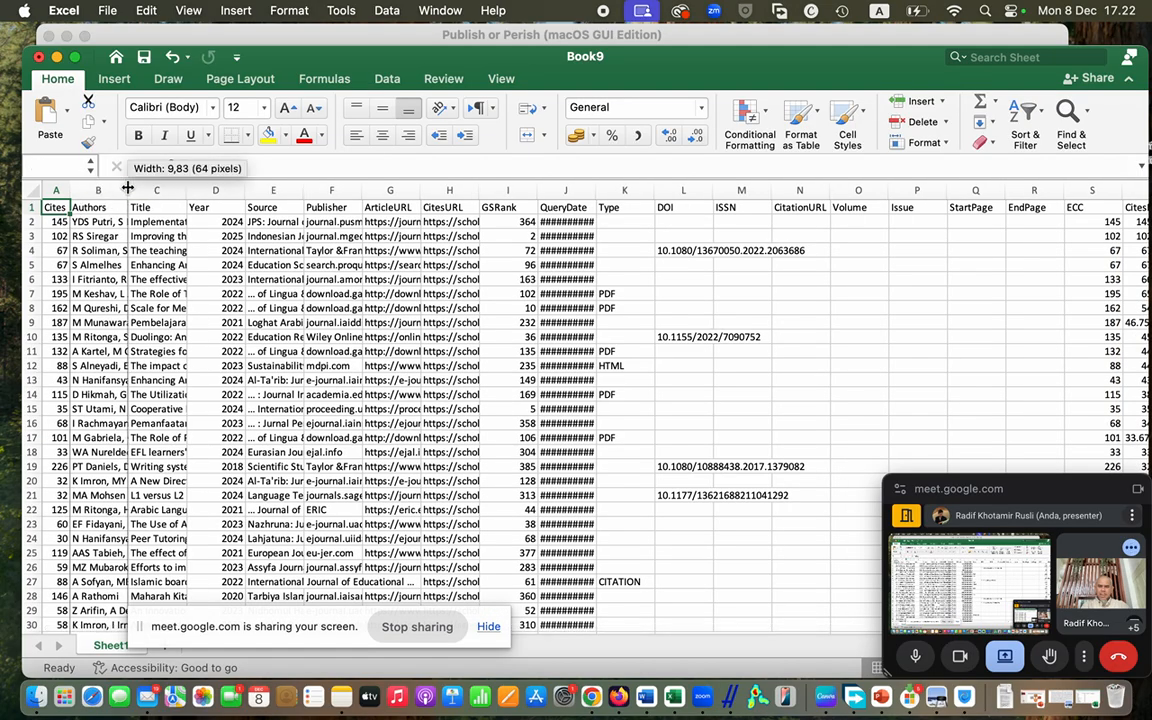
double_click(128, 190)
left_click_drag(385, 186, 457, 186)
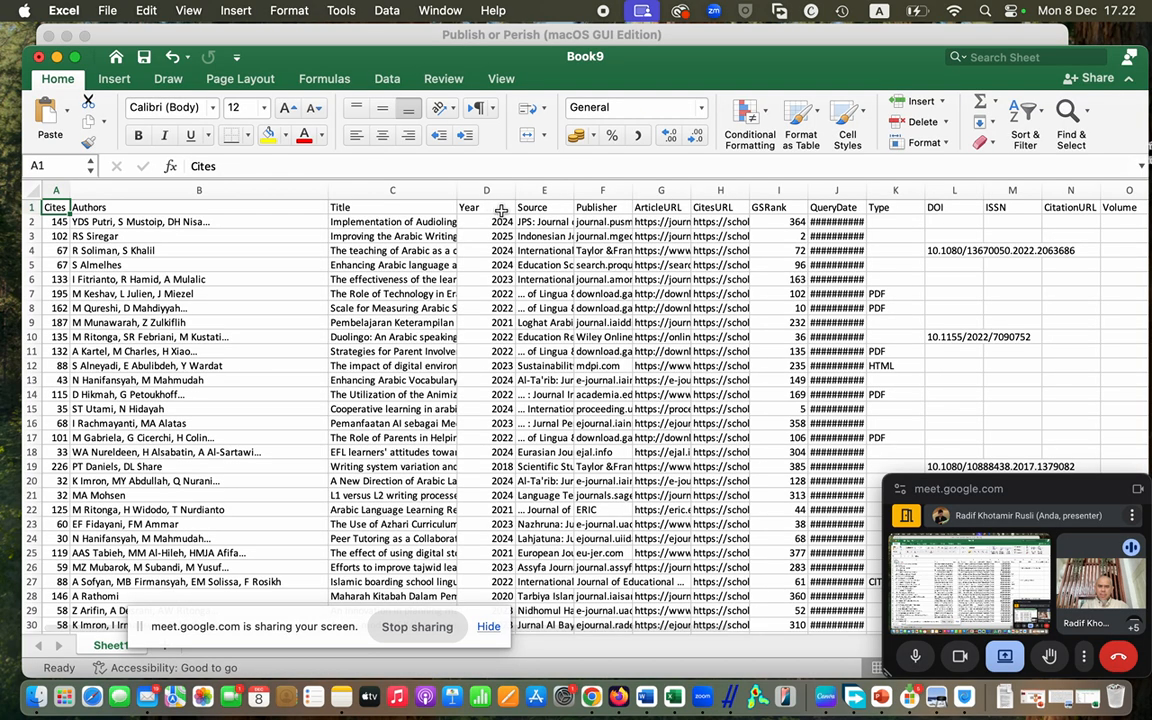
left_click_drag(572, 188, 652, 188)
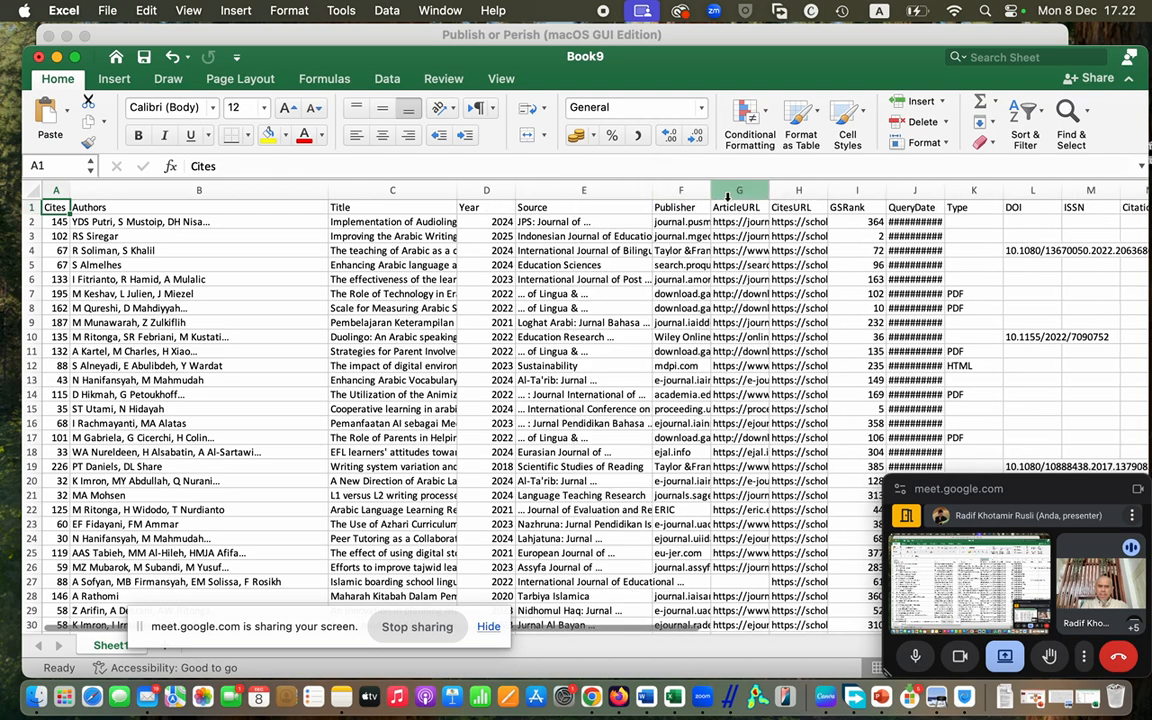
Step: Look through the pasted paper records from the first row to the last
scroll(116, 374, "down", 20)
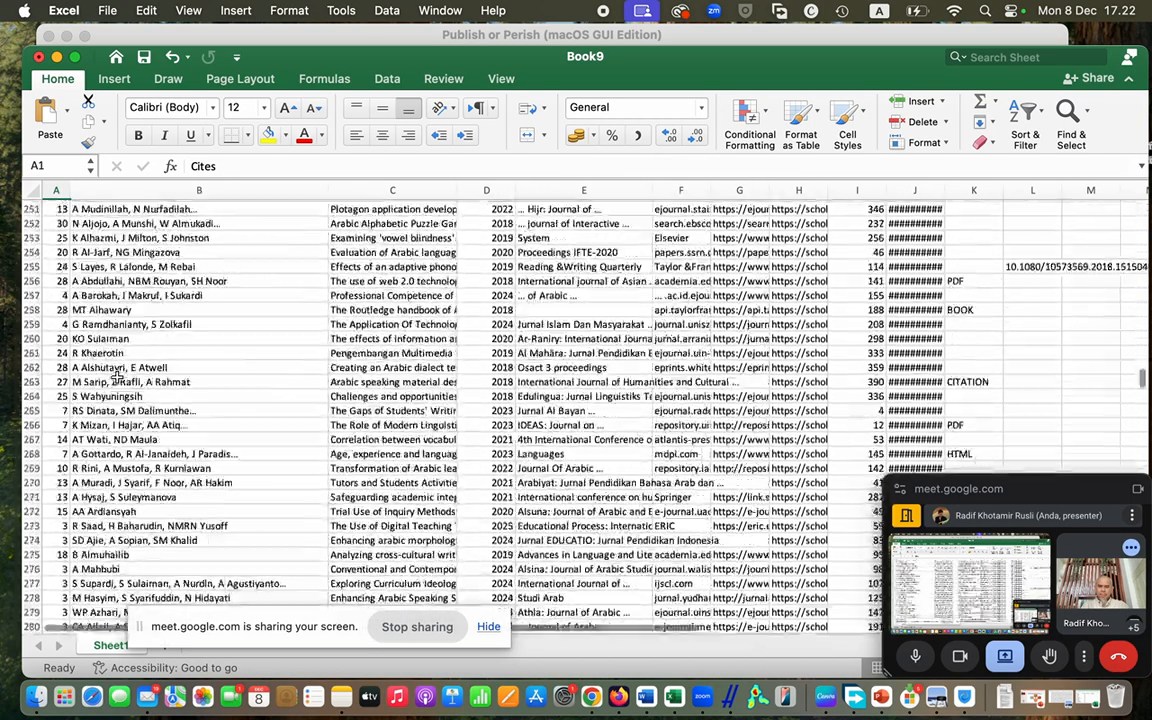
scroll(116, 374, "down", 6)
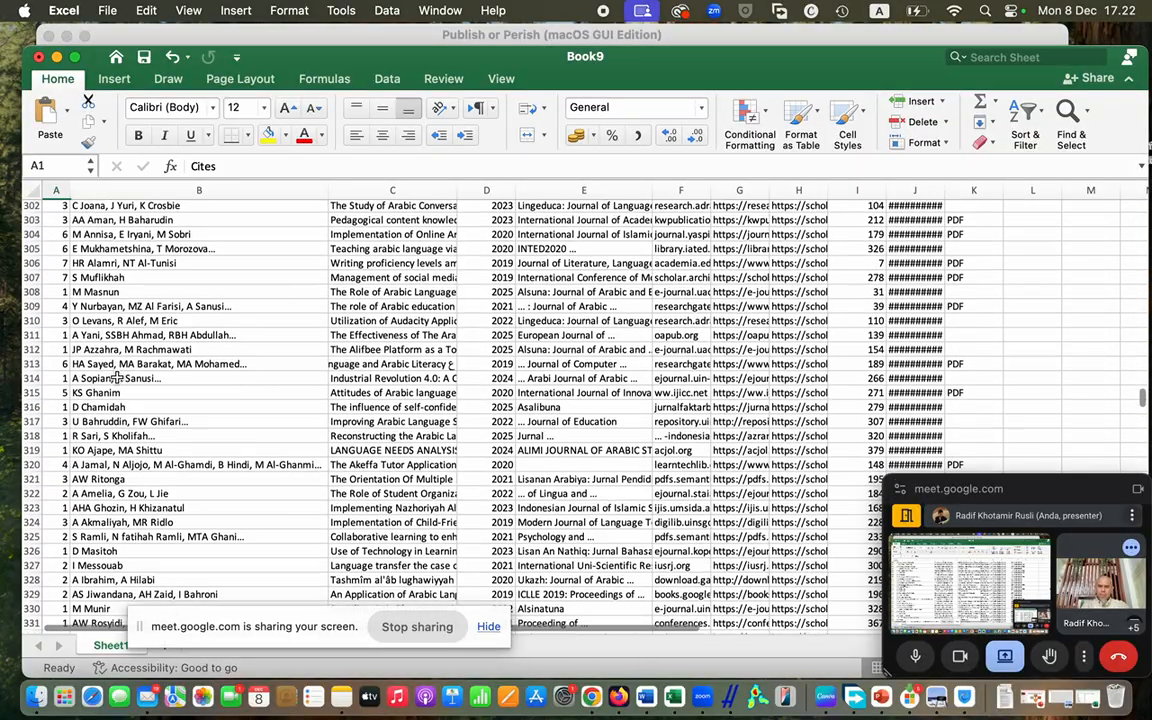
scroll(116, 378, "down", 7)
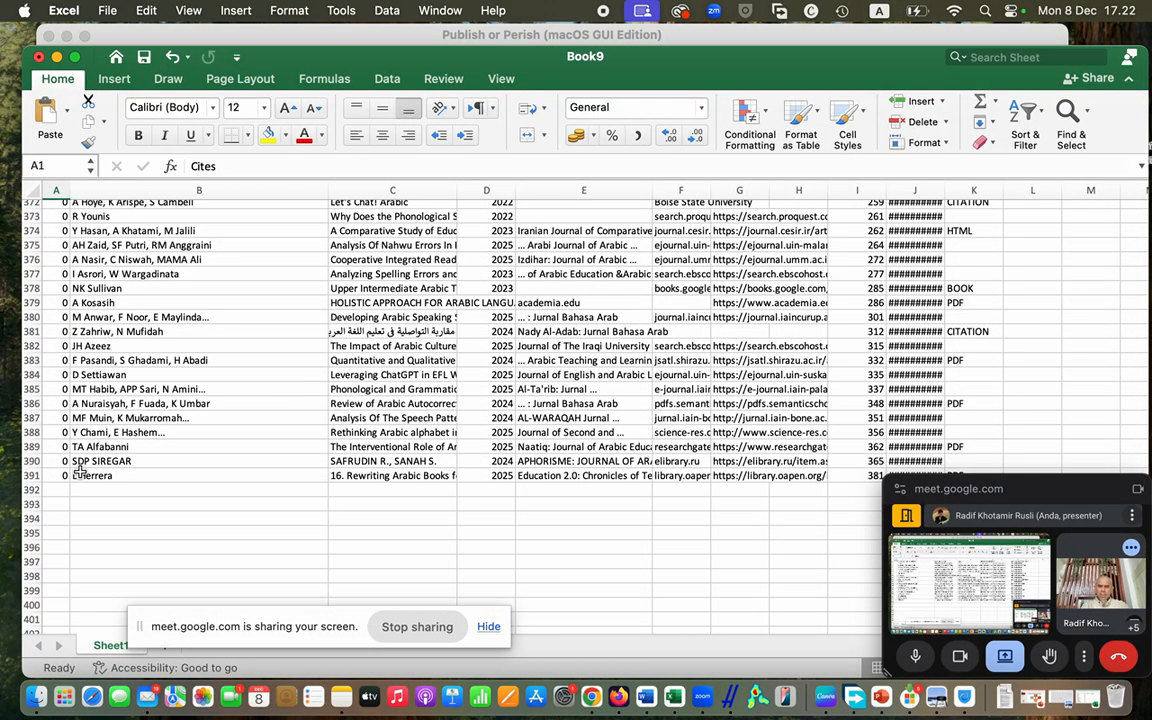
scroll(78, 469, "up", 20)
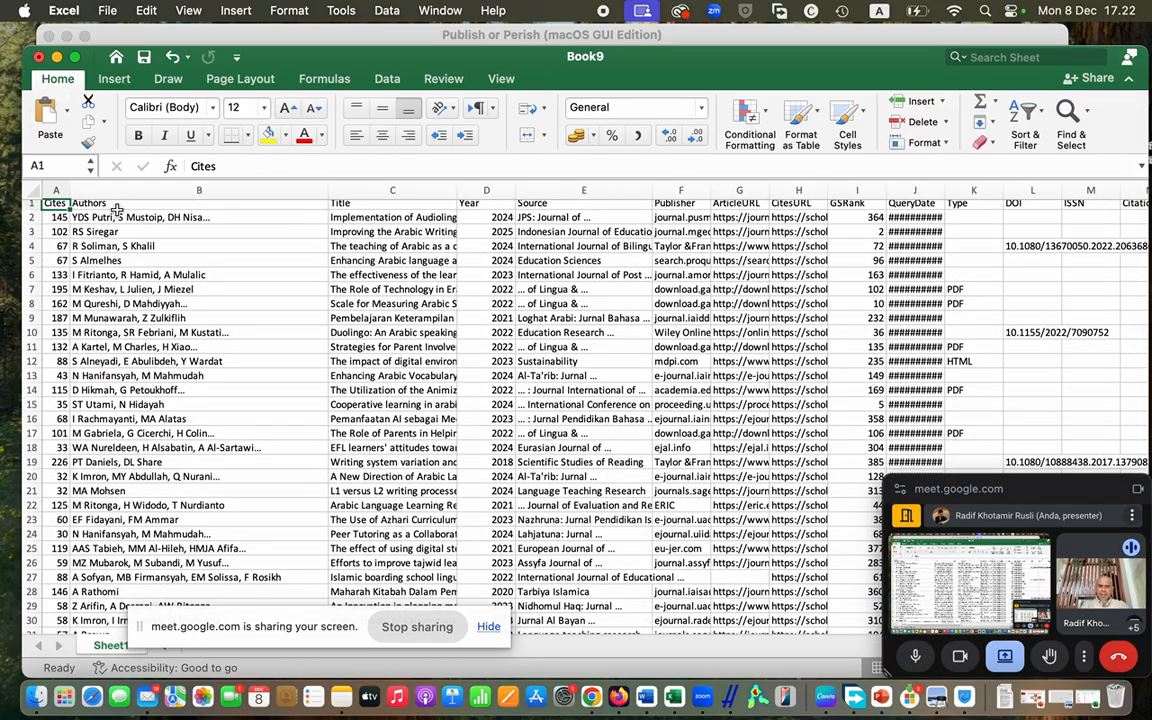
scroll(522, 255, "down", 15)
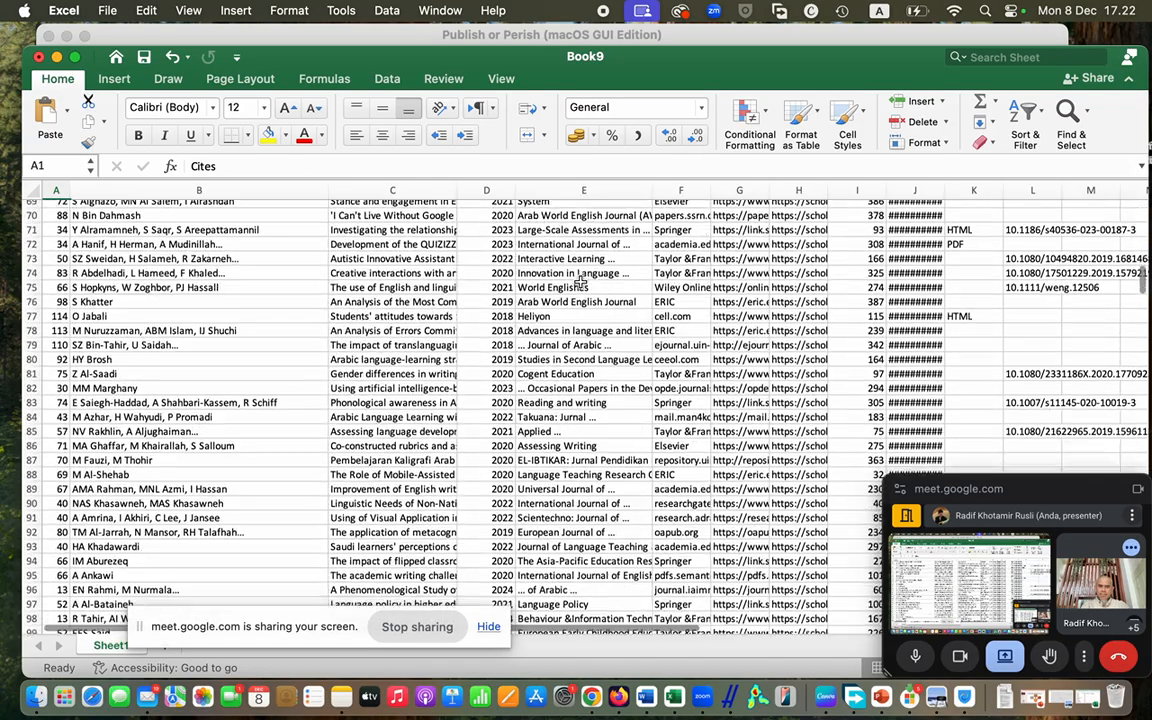
scroll(580, 283, "down", 15)
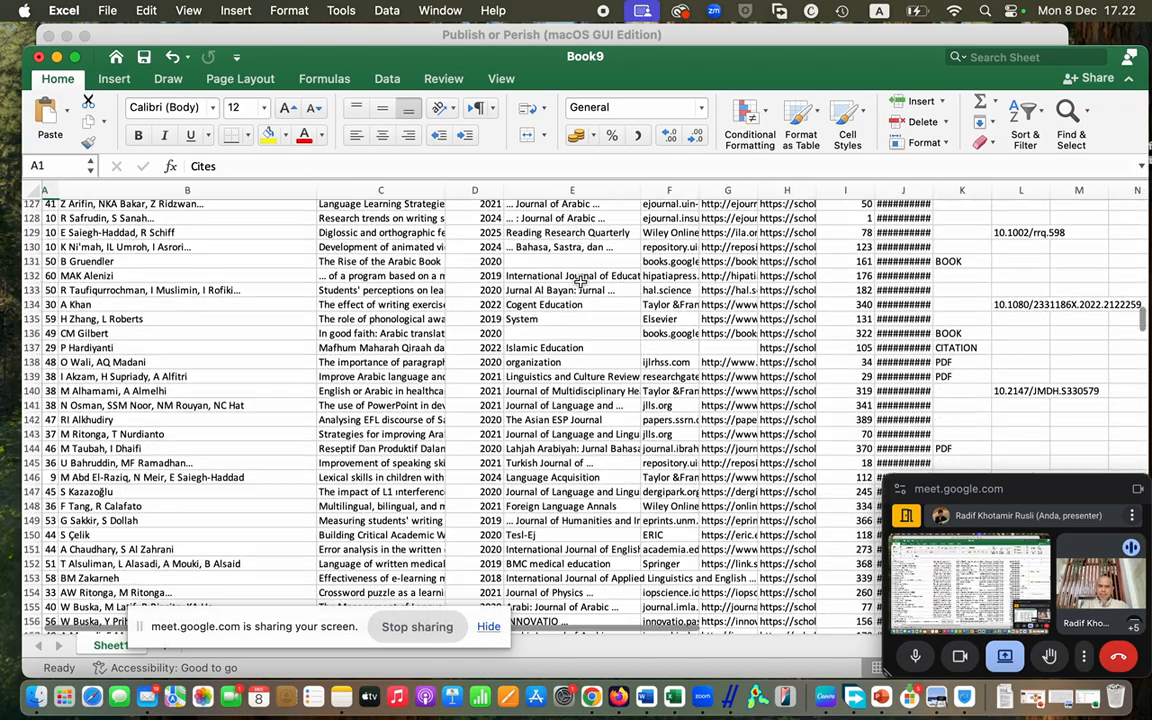
Step: Switch to Publish or Perish and save the Arabic writing skills results in RIS/RefManager format as "writing" on the Desktop
left_click(557, 40)
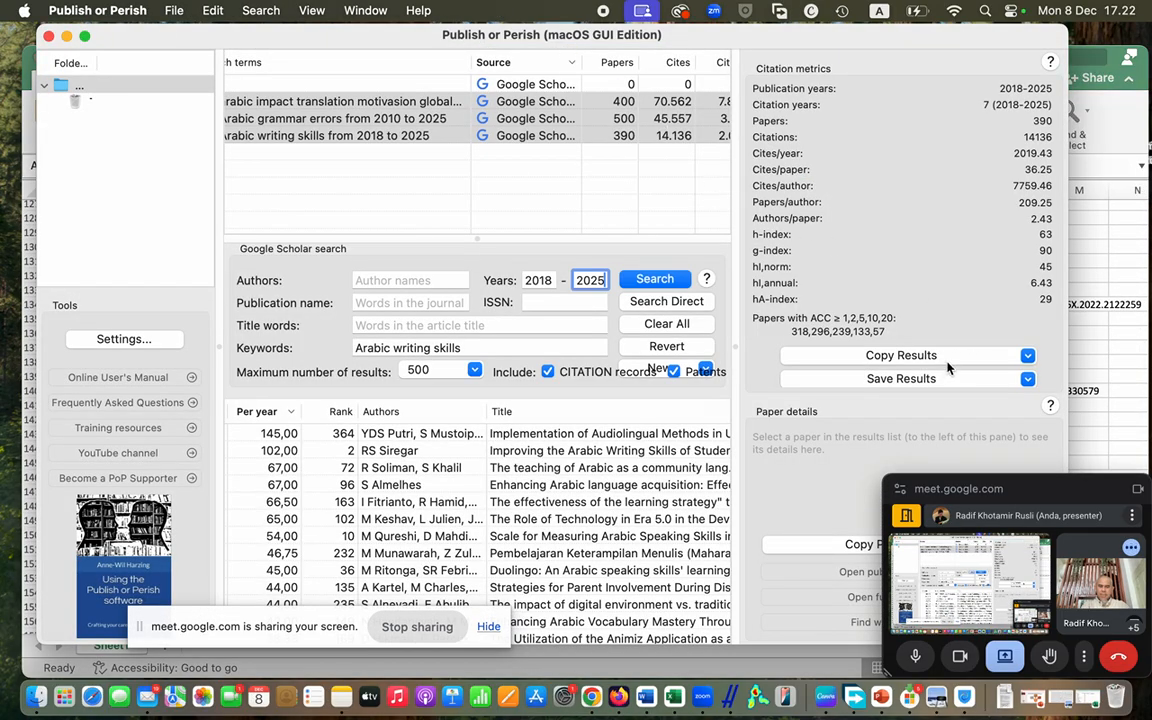
left_click(1027, 356)
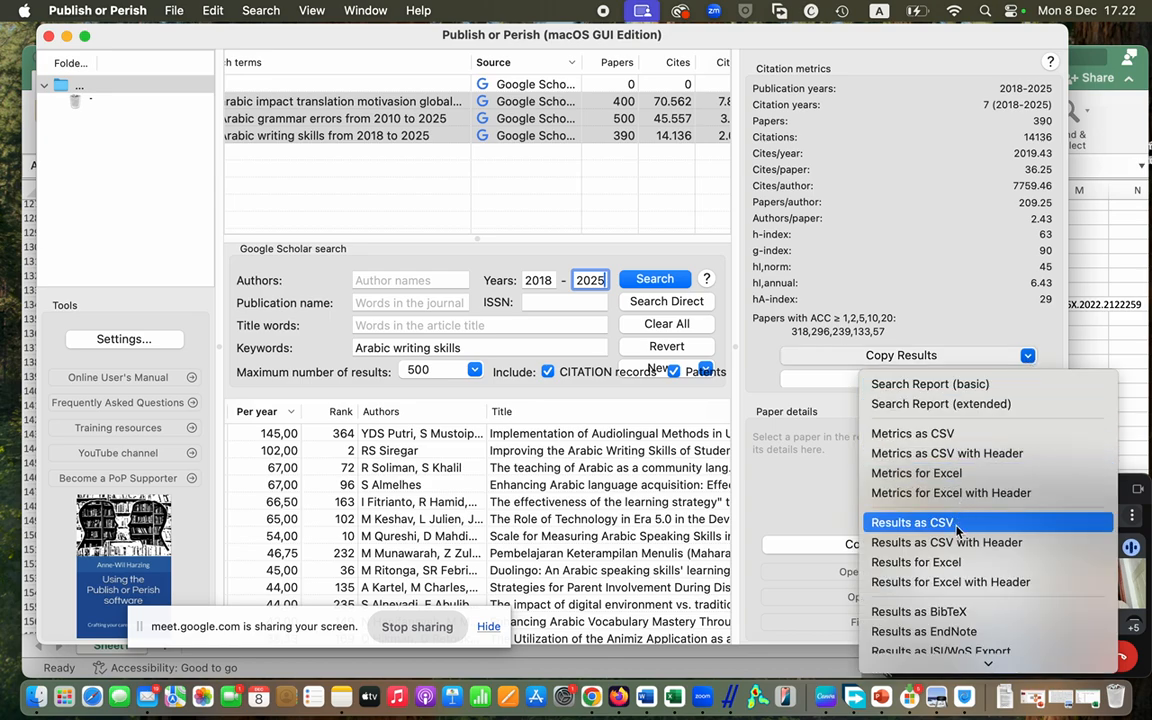
left_click(942, 589)
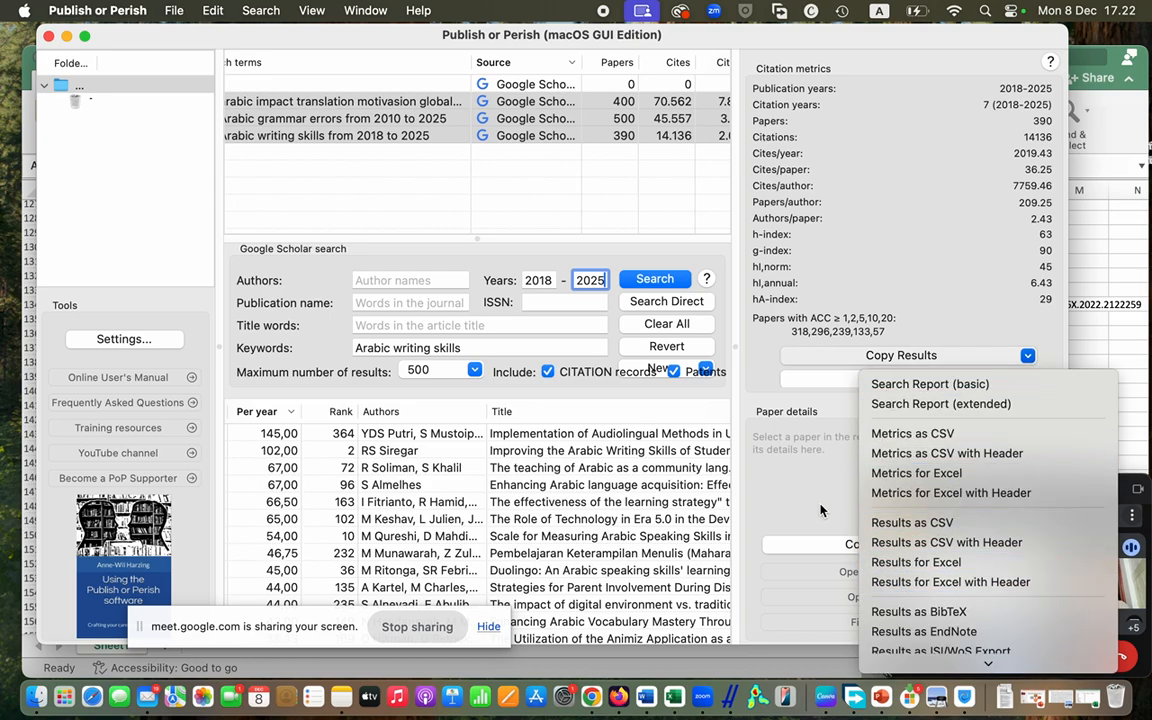
left_click(1027, 380)
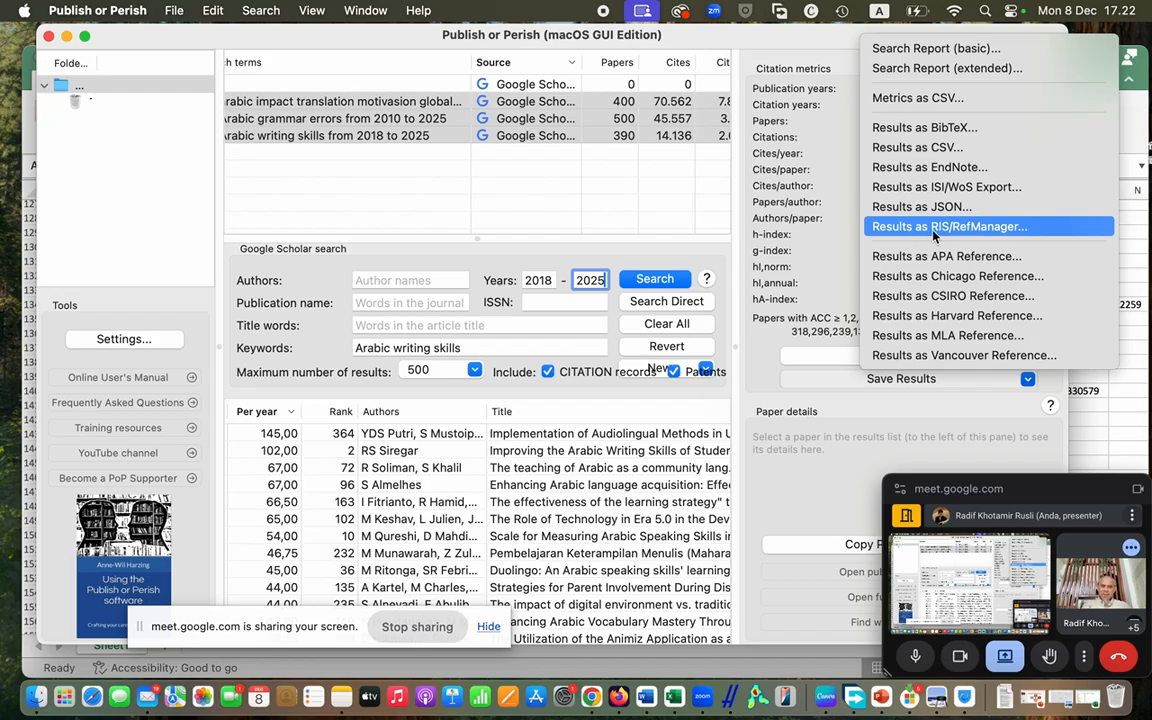
left_click(934, 228)
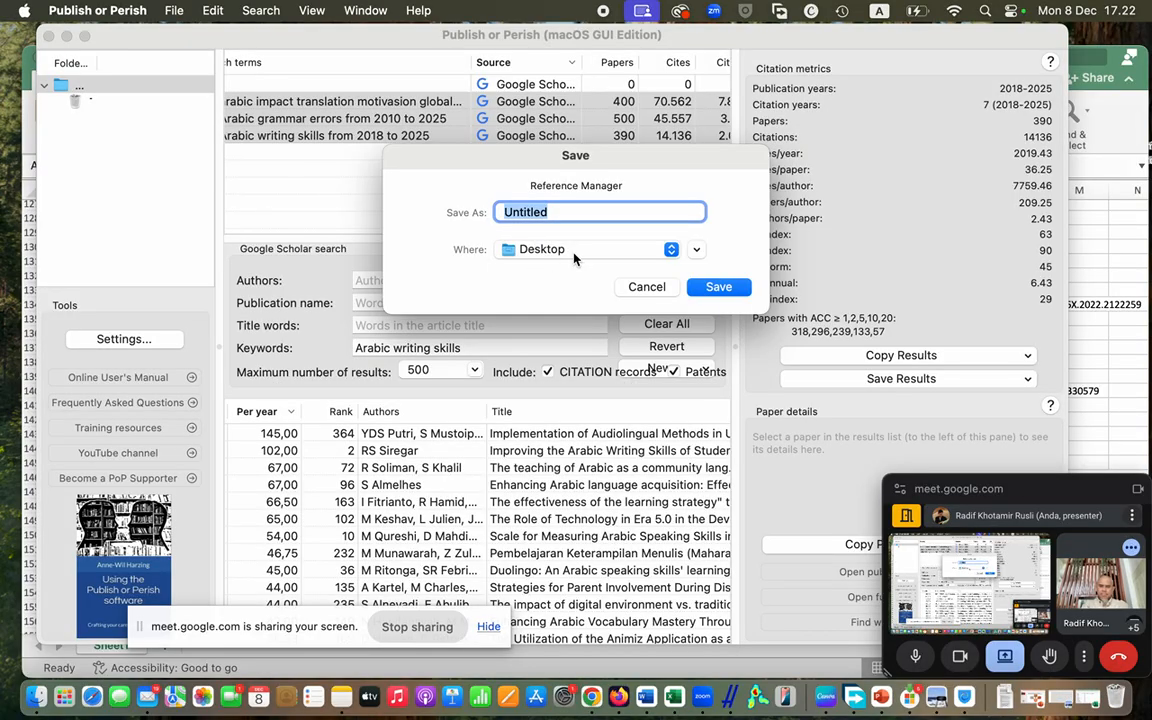
type("writing")
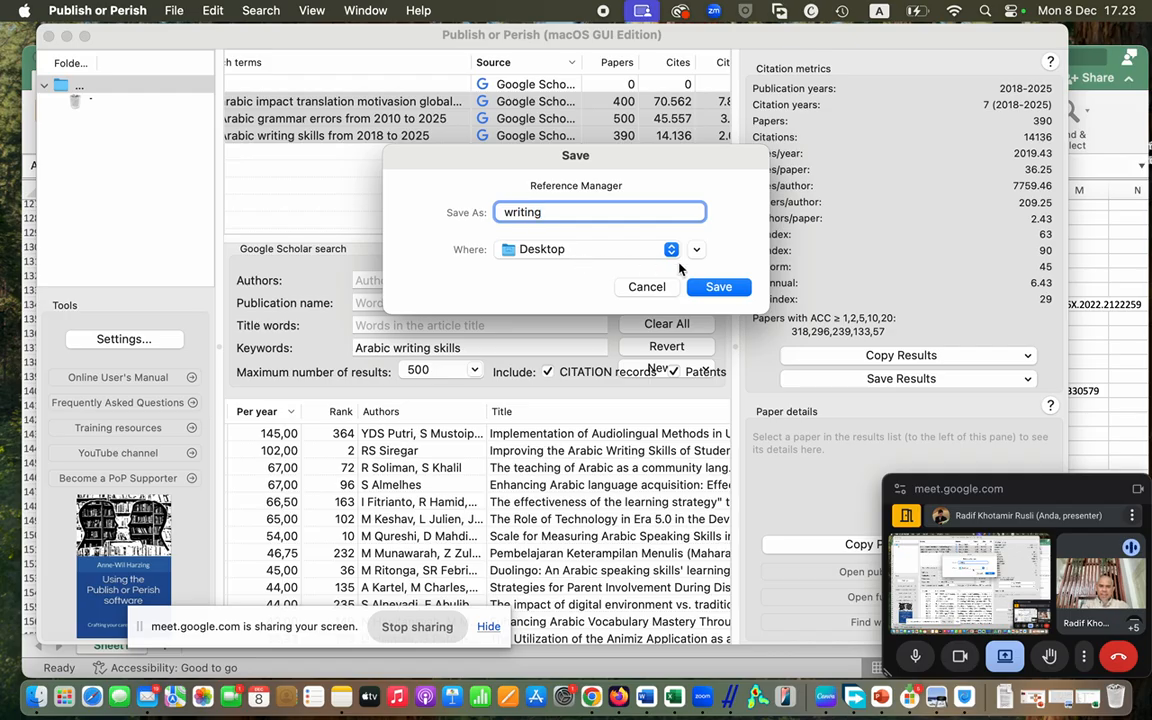
left_click(707, 288)
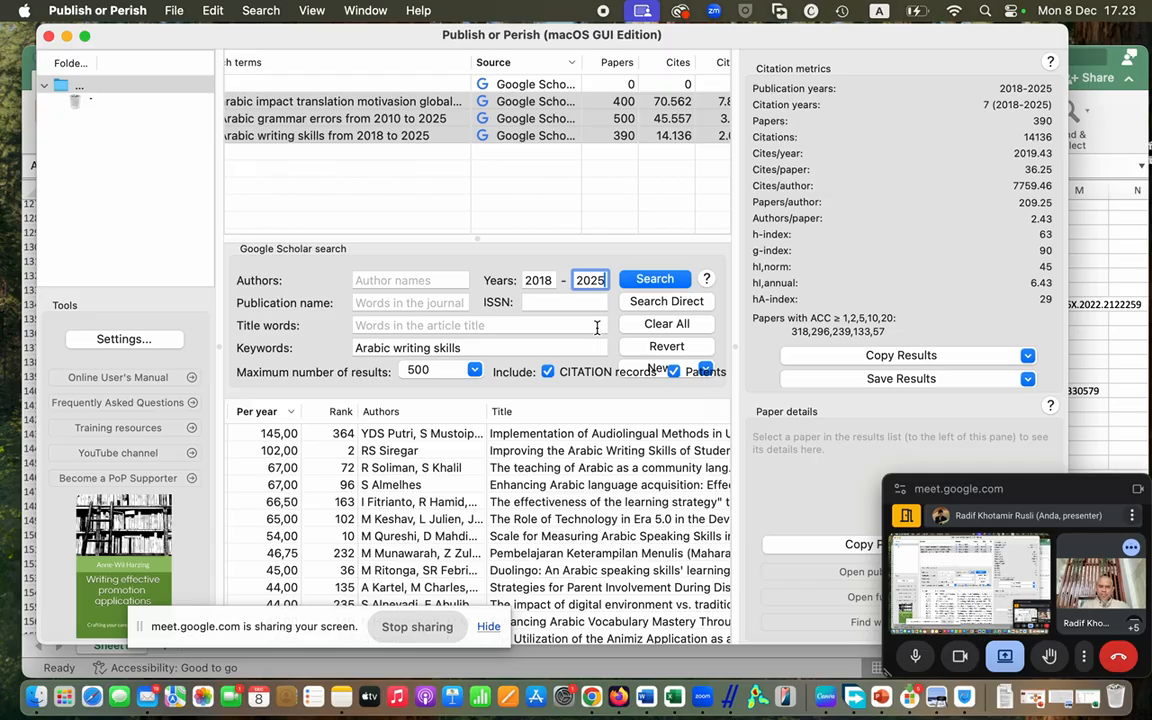
Step: Switch to Google Translate in Chrome and copy the line "Arabic speaking skills" from the source text
key("ctrl+Right")
key("ctrl+Right")
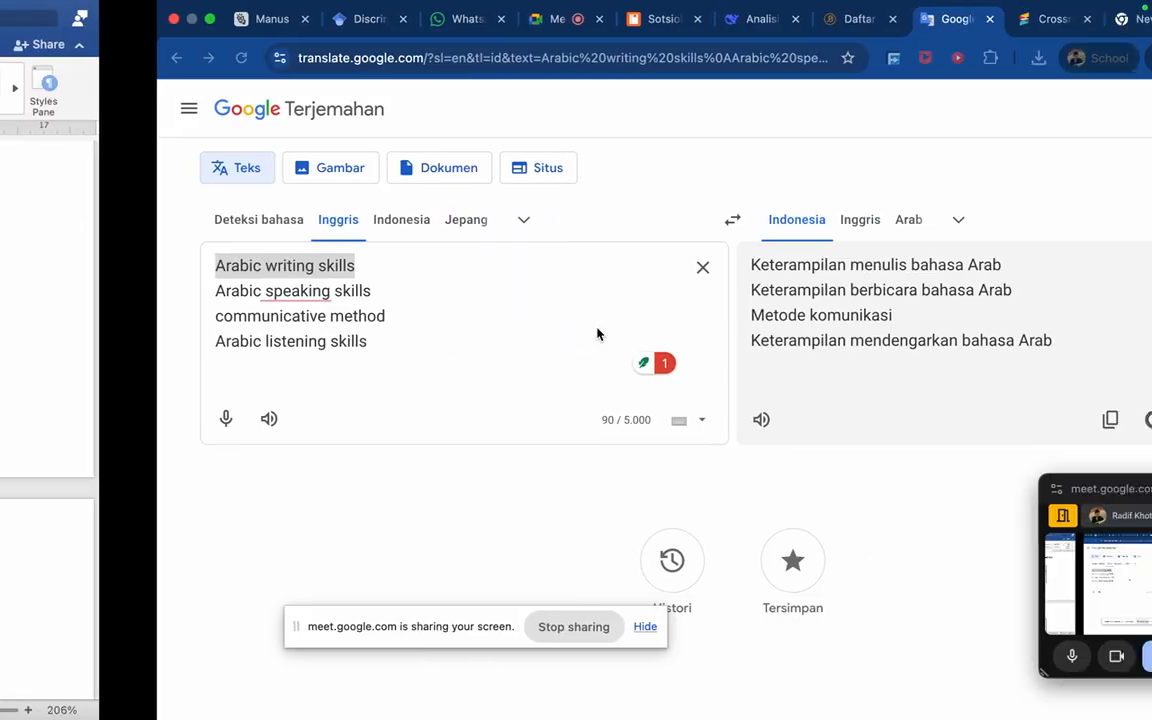
left_click(147, 285)
key("Up")
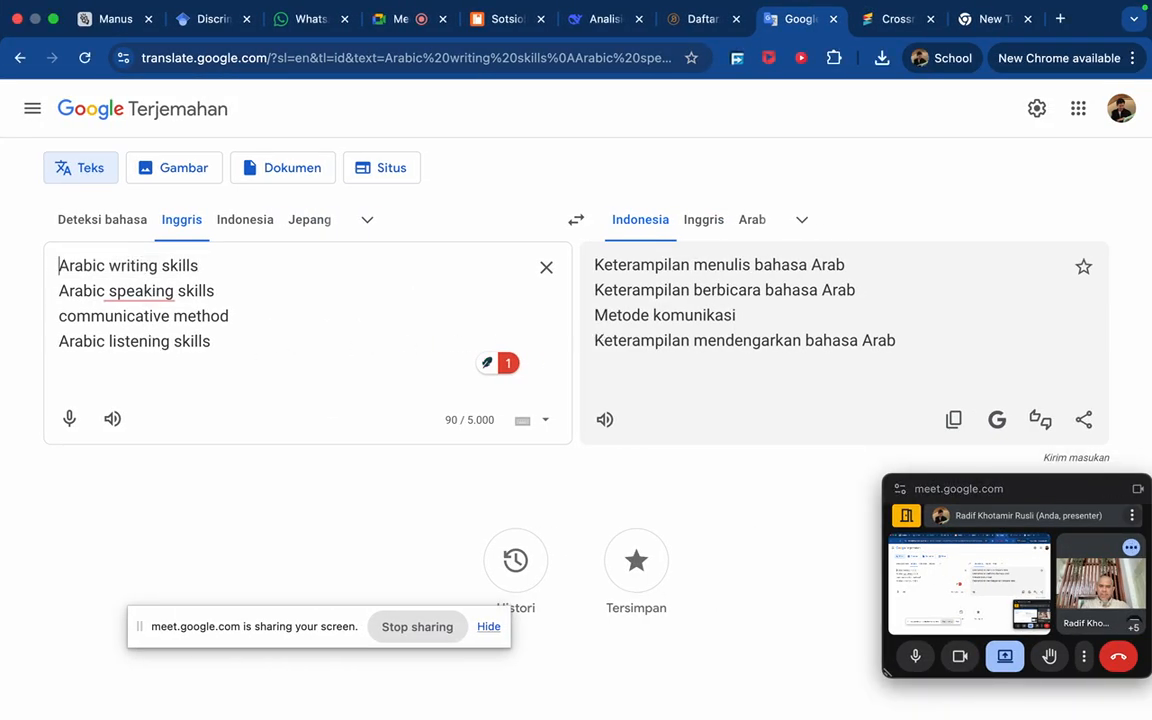
key("shift+Down")
key("Right")
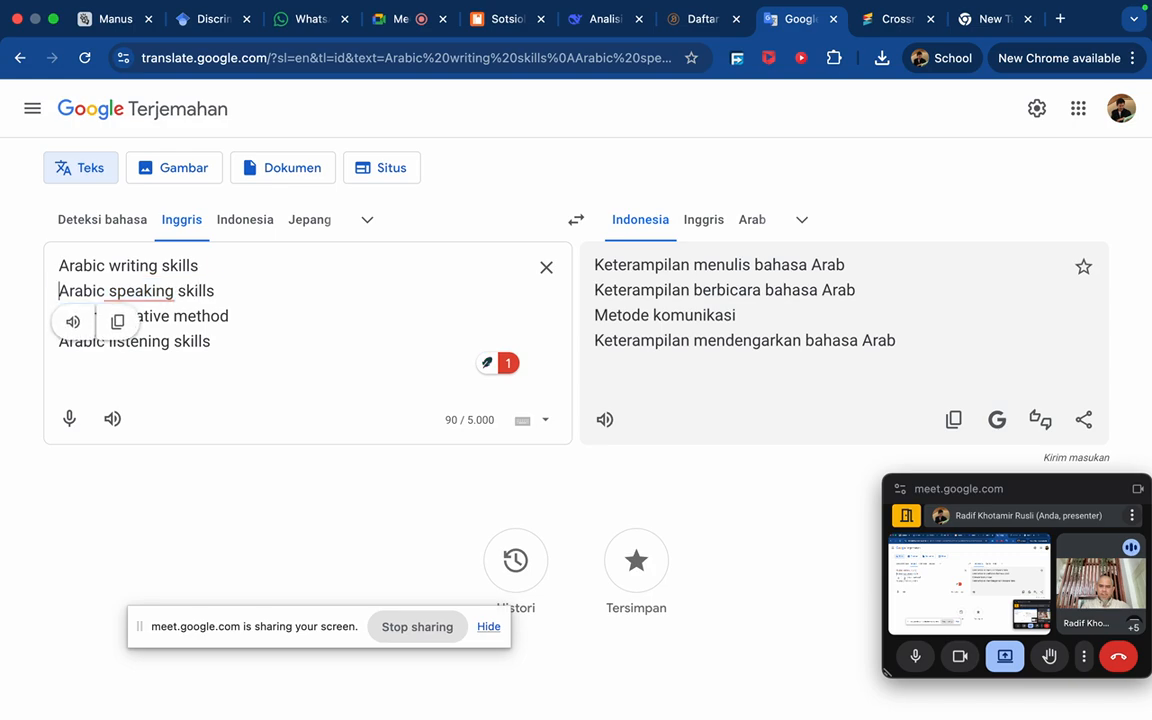
key("shift+super+Right")
key("super+c")
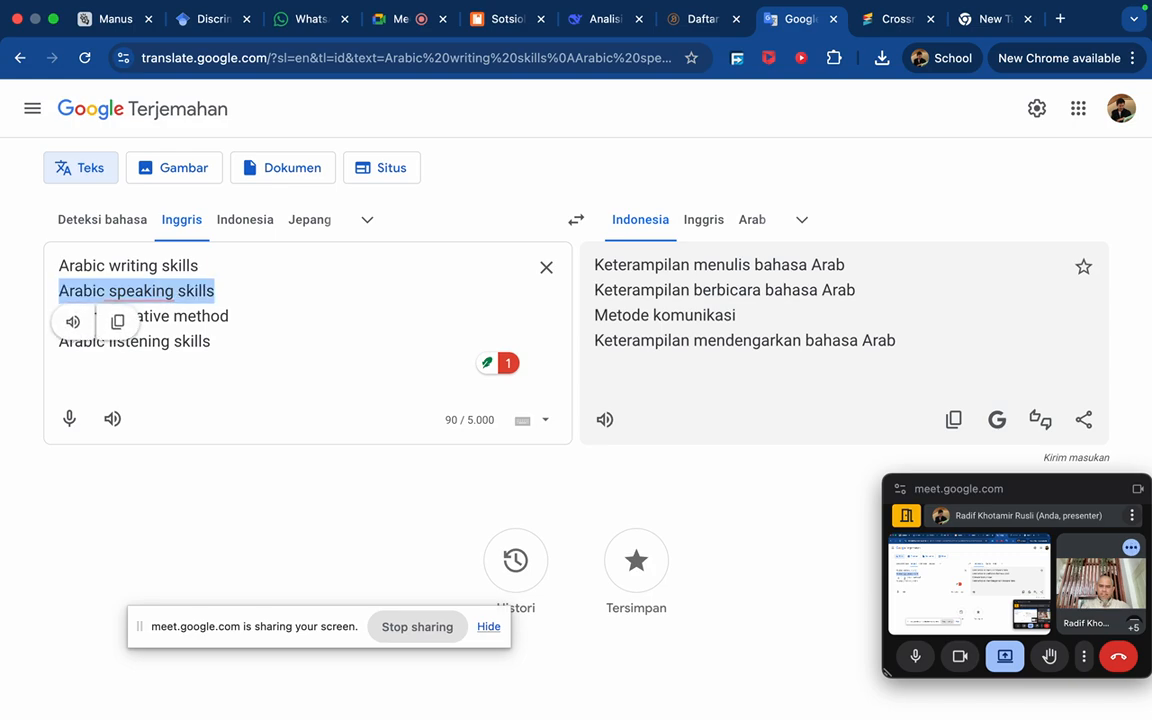
Step: Return to Publish or Perish, replace the keywords with "Arabic speaking skills", and run the Google Scholar search for 2018 to 2025
key("ctrl+Left")
key("ctrl+Left")
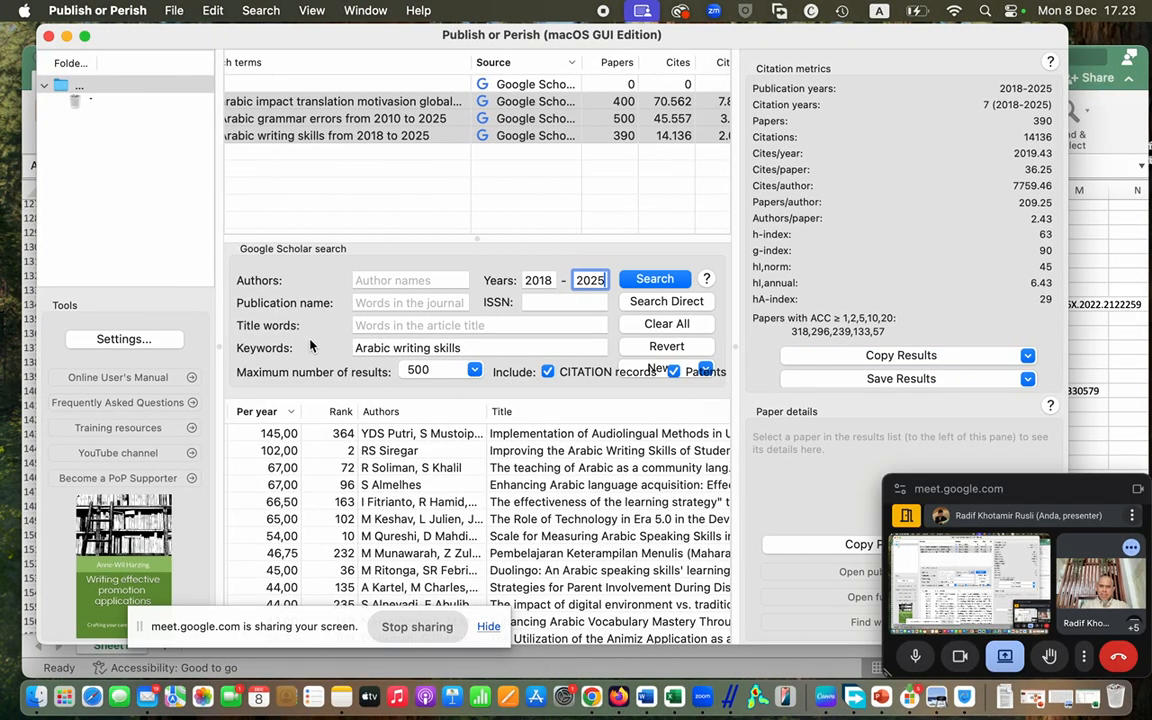
triple_click(358, 347)
key("super+v")
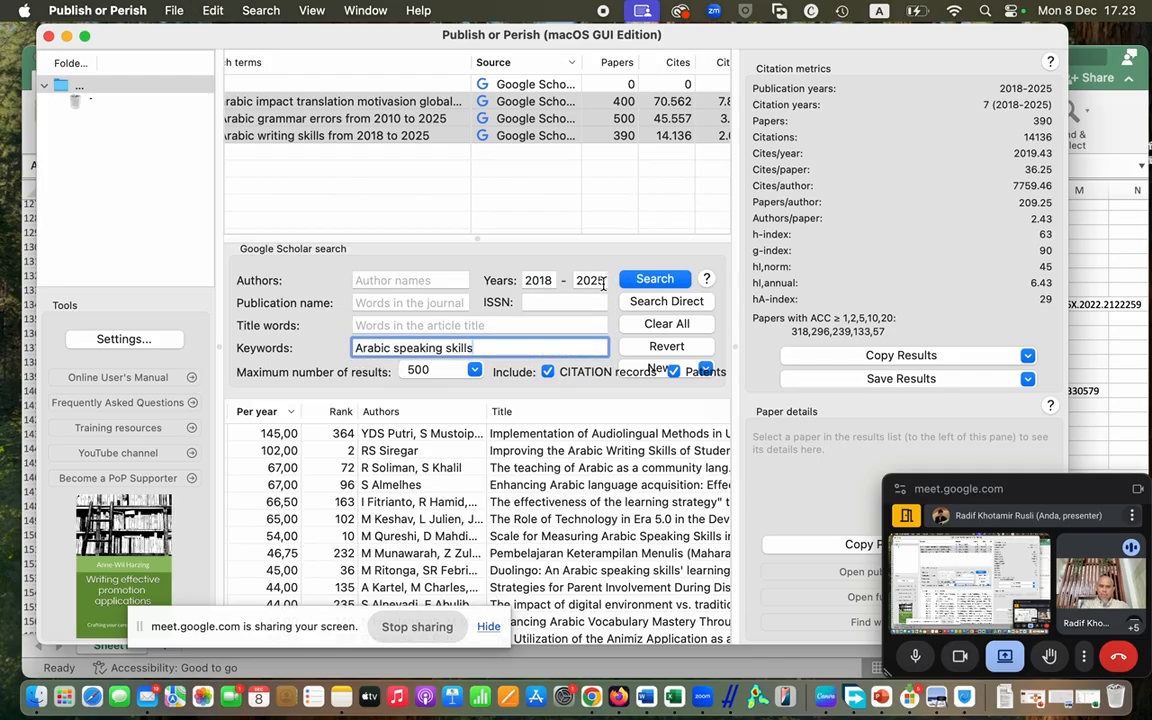
left_click(652, 280)
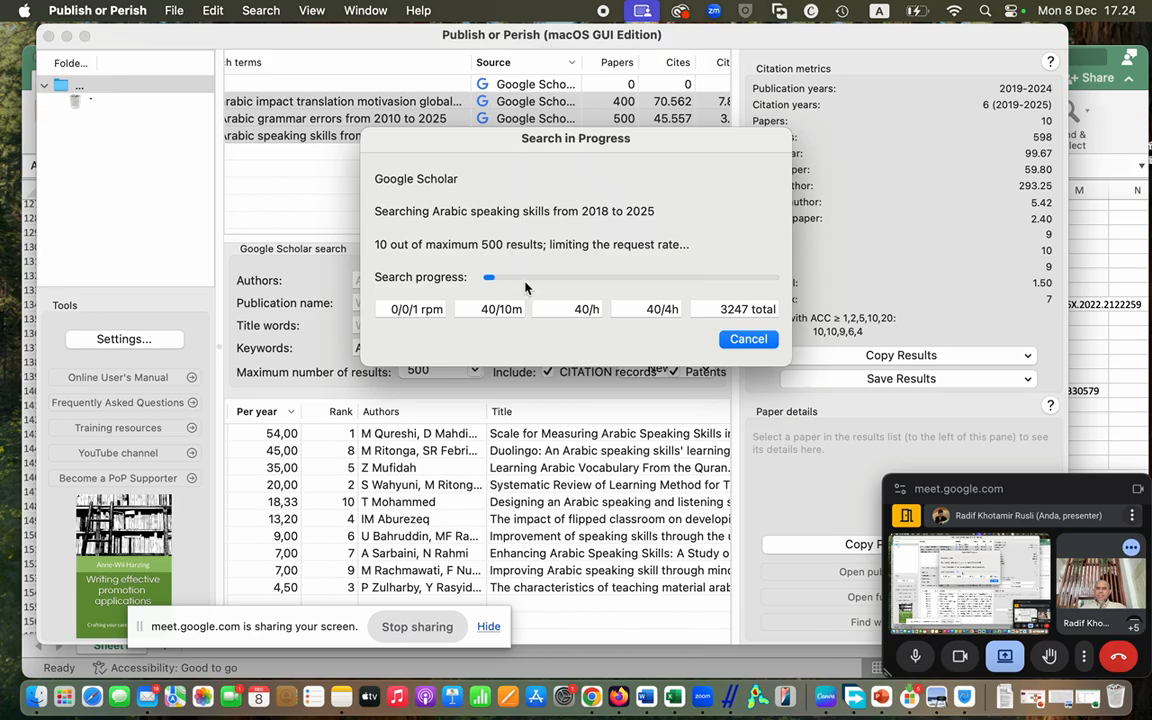
Step: Cancel the running search, make the Publish or Perish window full screen, and restart the Arabic speaking skills search
left_click(737, 341)
left_click(576, 296)
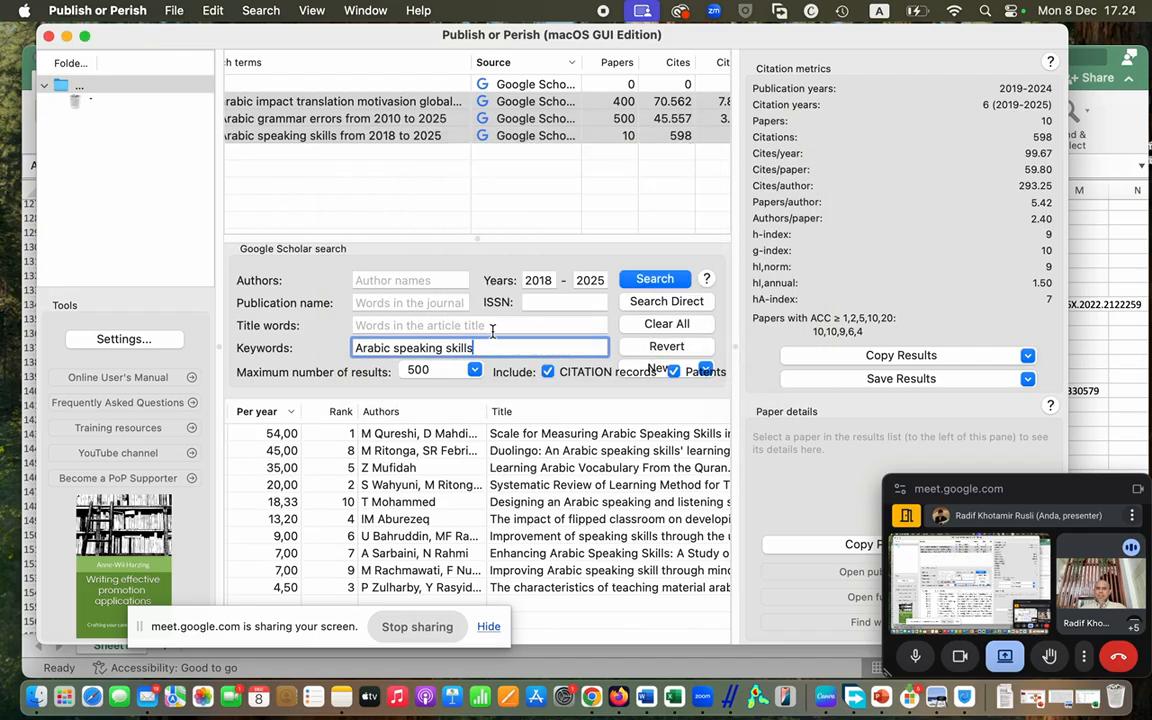
left_click(85, 37)
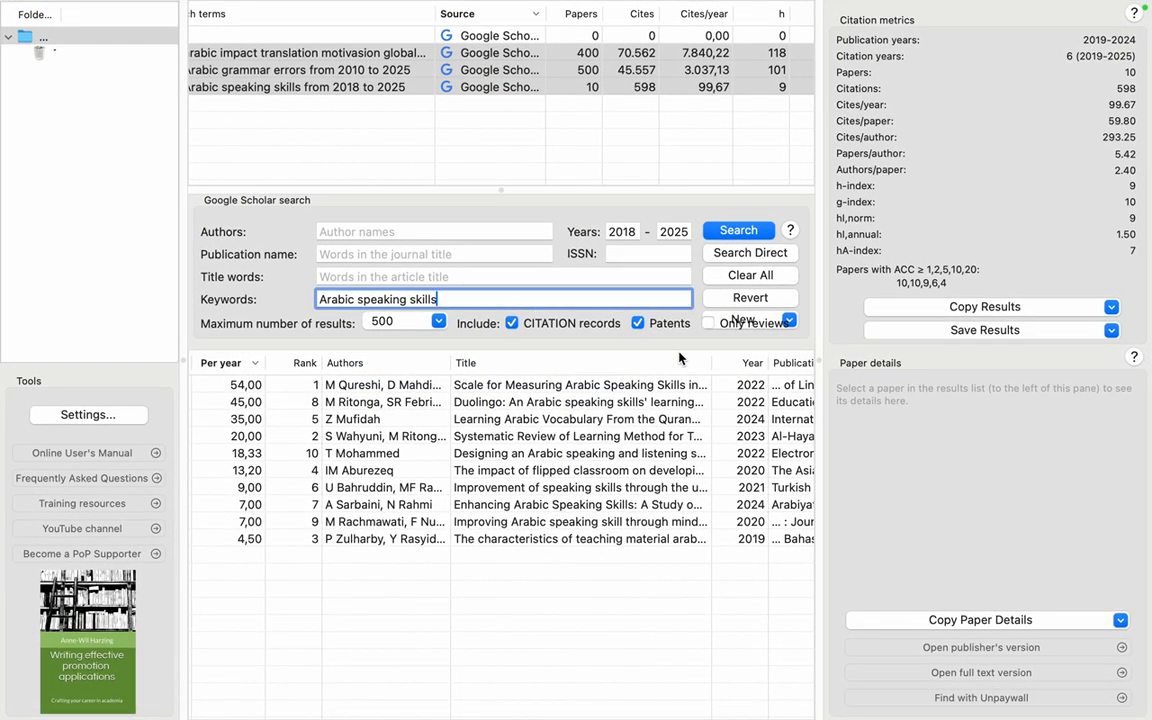
left_click(729, 233)
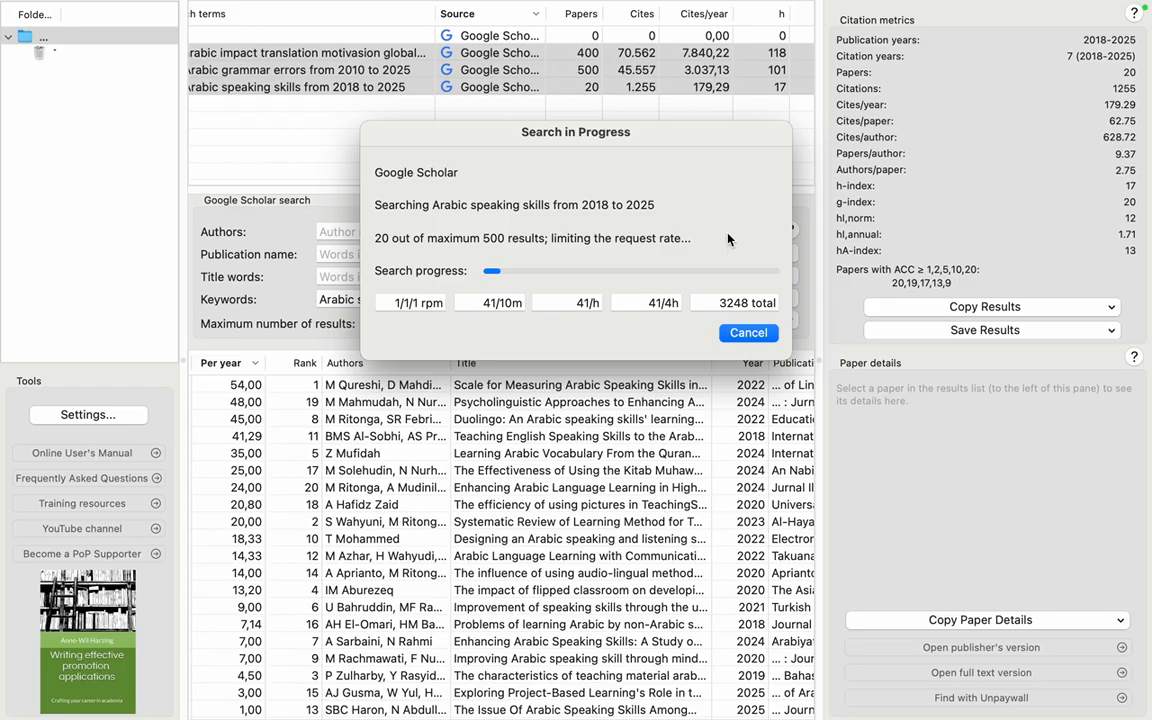
Step: Switch to the Word document on how to write a structured abstract
key("ctrl+Right")
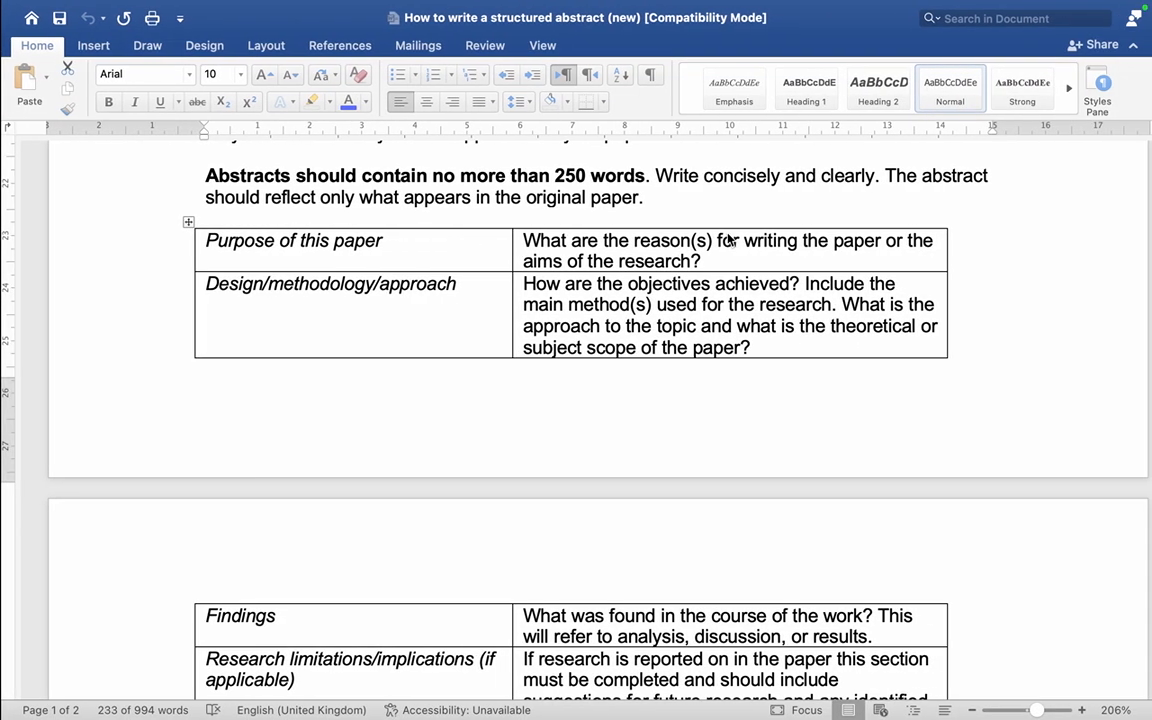
key("ctrl+Right")
key("ctrl+Left")
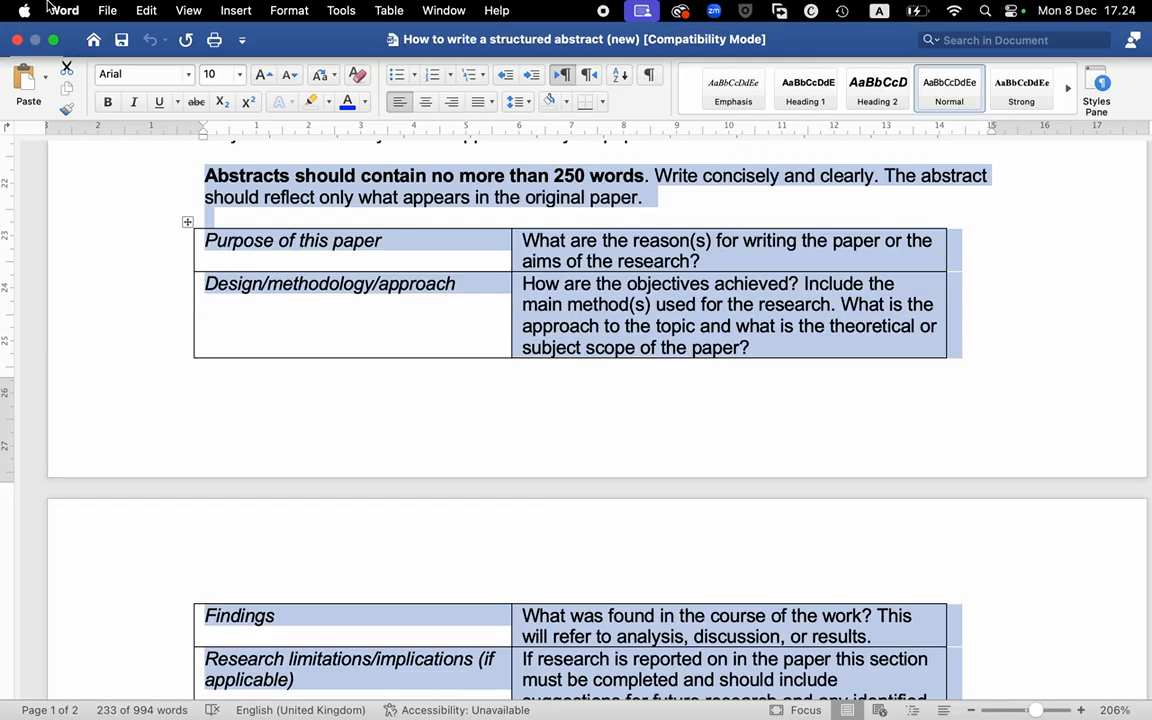
Step: Take the structured abstract document out of full screen and minimise its window
left_click(57, 12)
left_click(53, 38)
left_click(55, 42)
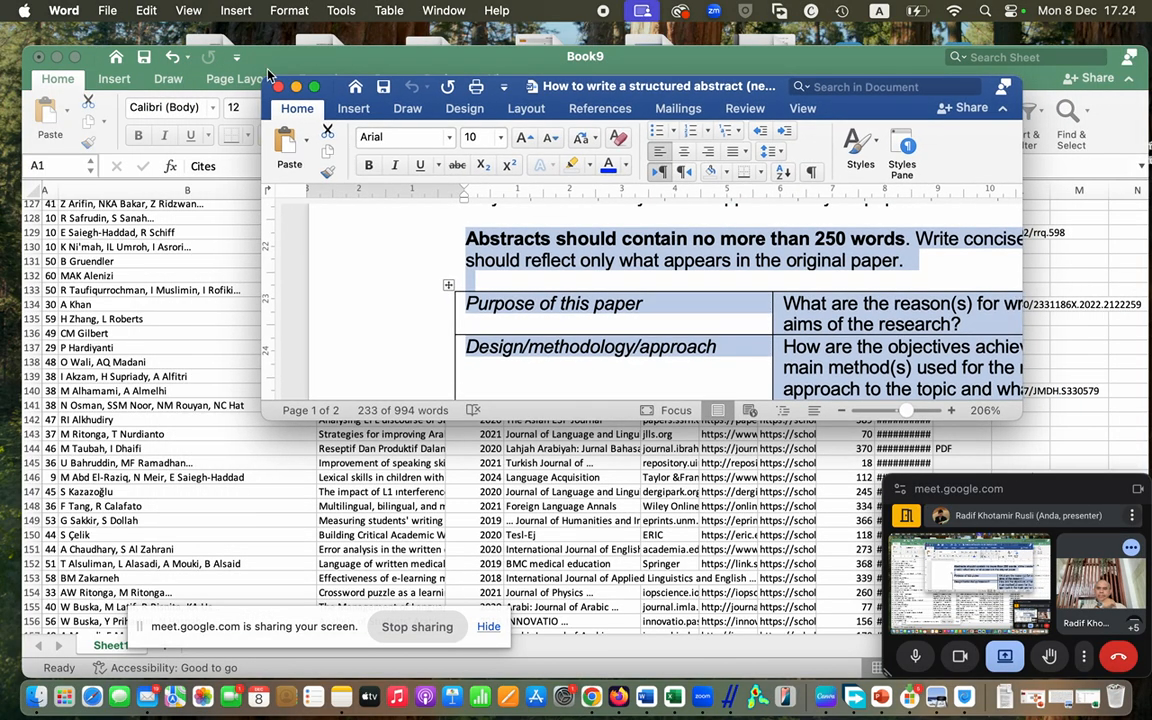
left_click(296, 89)
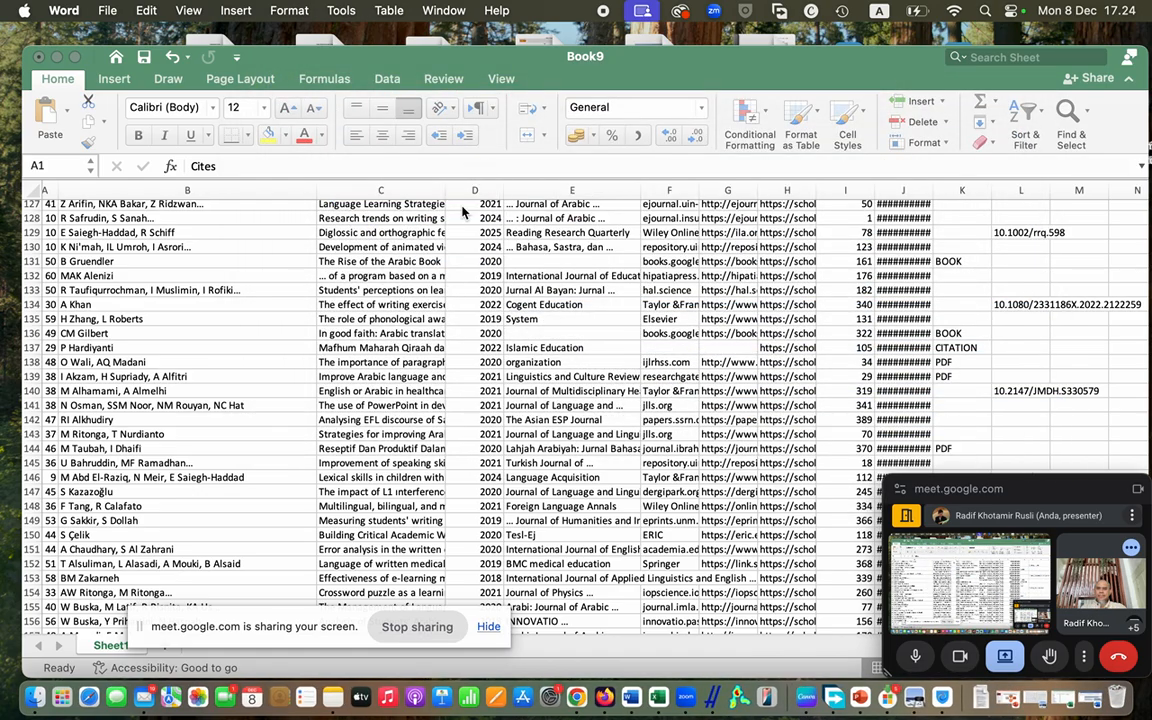
Step: Switch back to Publish or Perish and cancel the running Arabic speaking skills search
key("ctrl+Right")
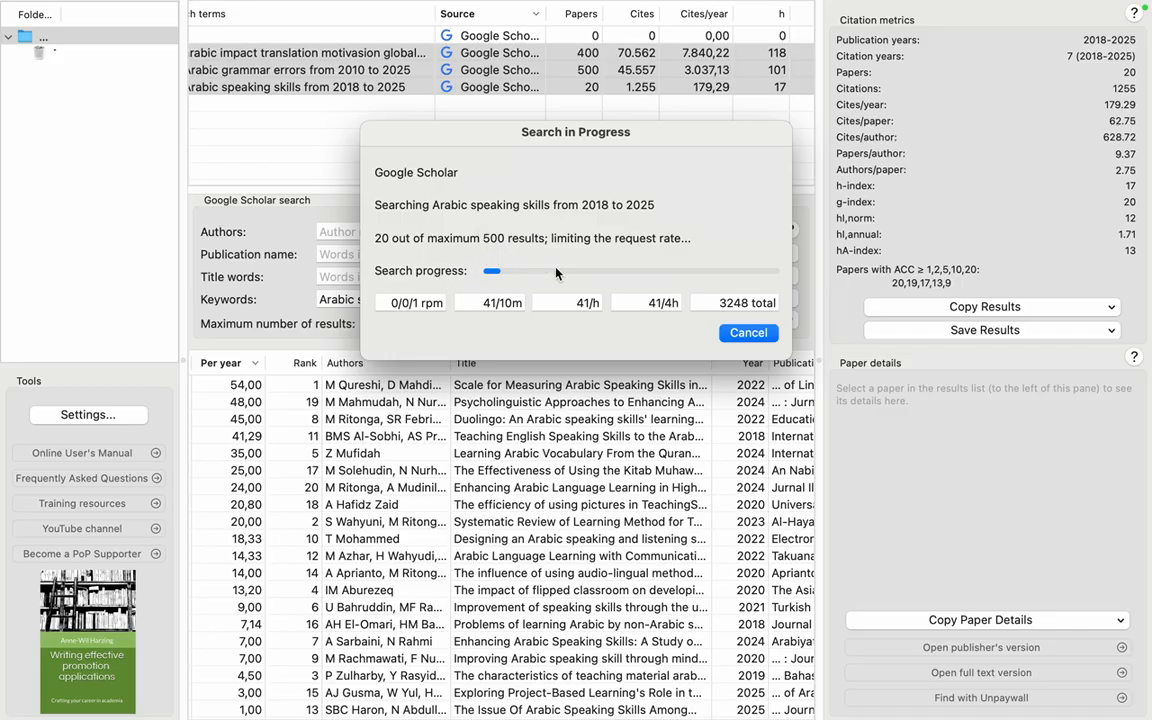
left_click(756, 339)
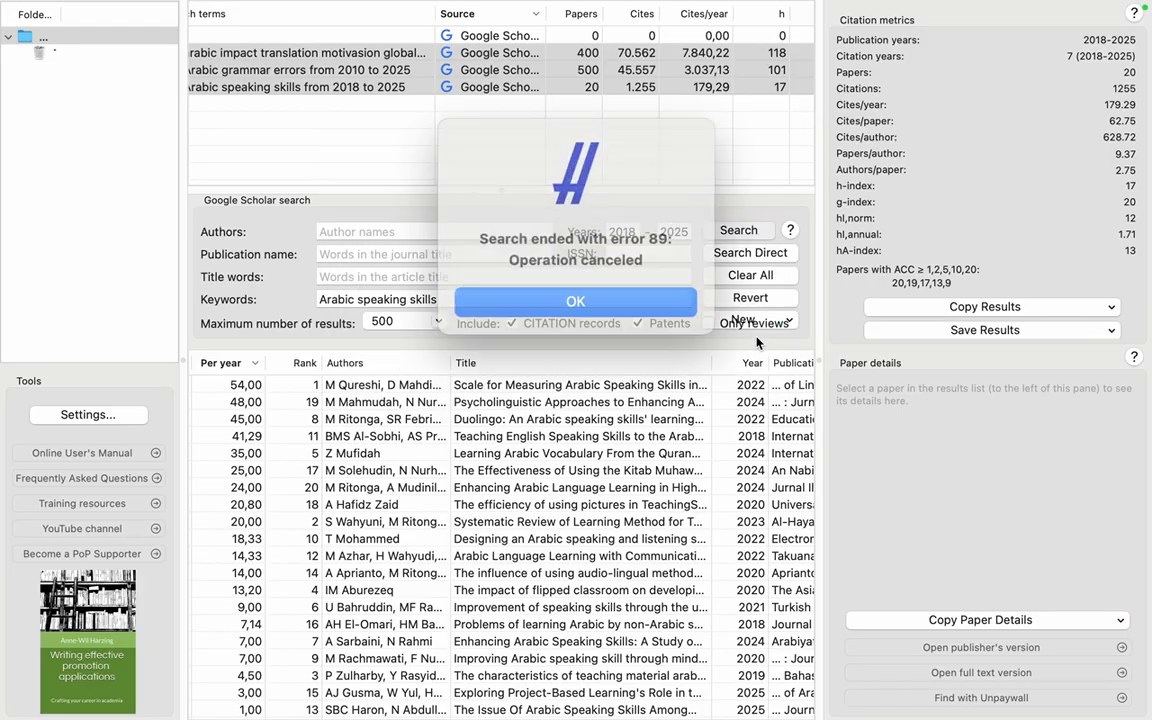
left_click(598, 292)
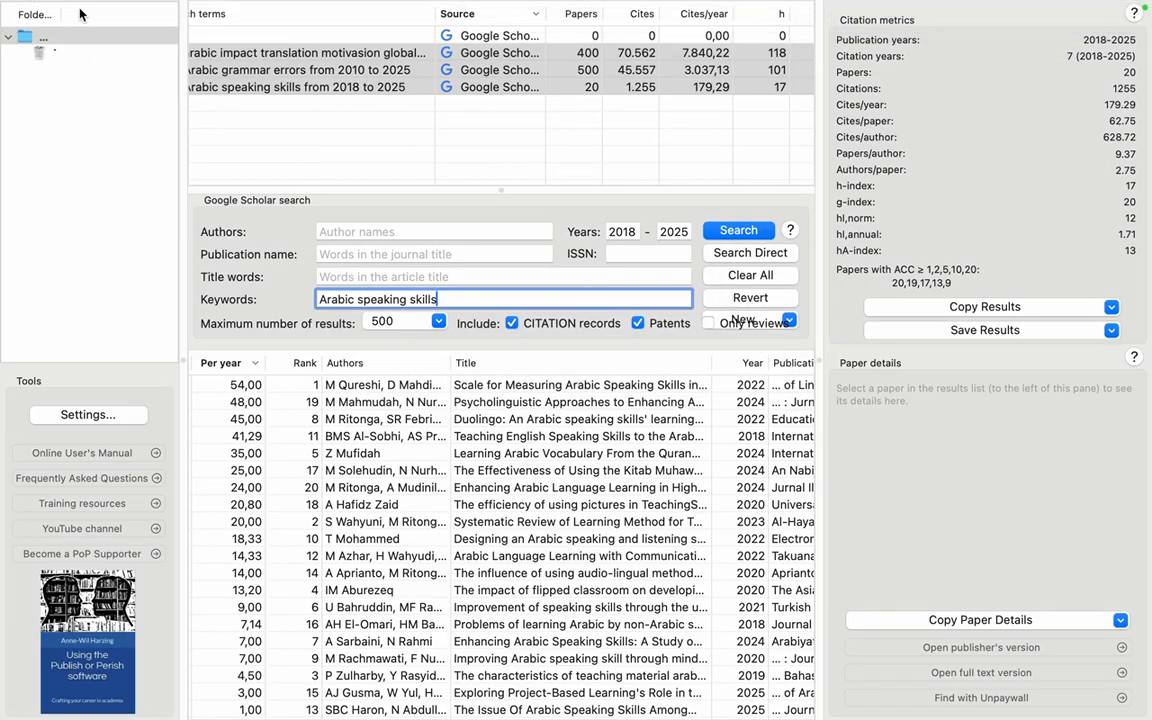
Step: Close the full-screen Publish or Perish window and reopen the application in a normal window on the desktop
mouse_move(67, 2)
left_click(12, 35)
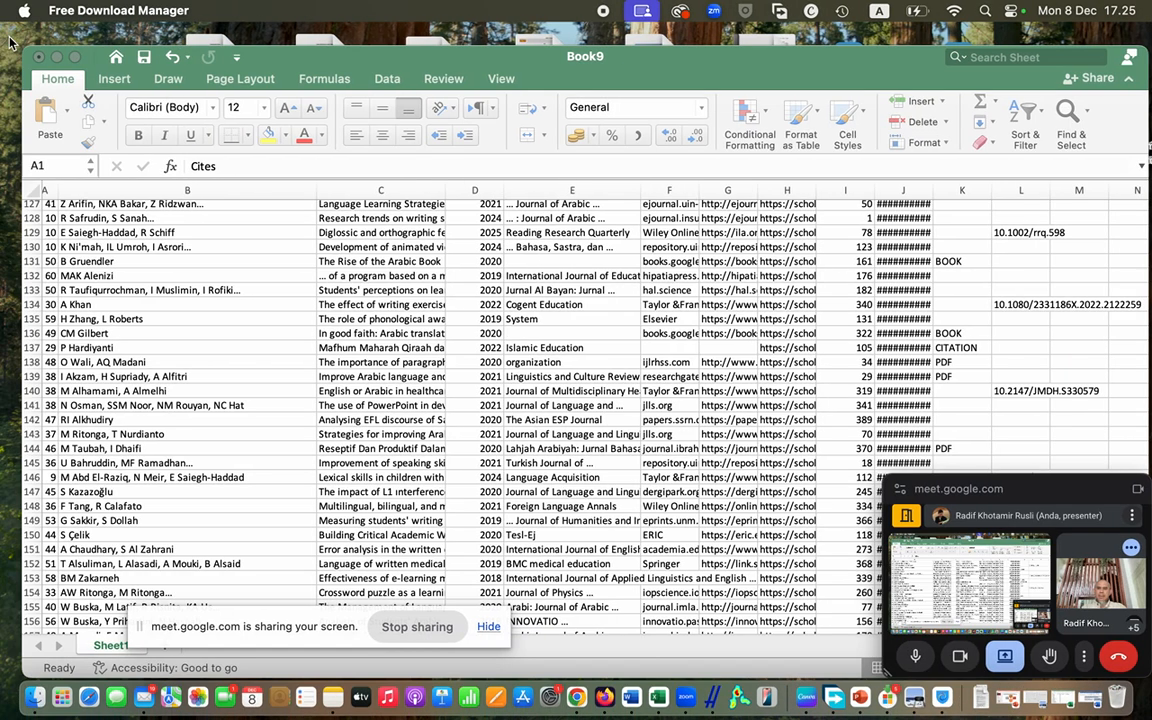
left_click(712, 697)
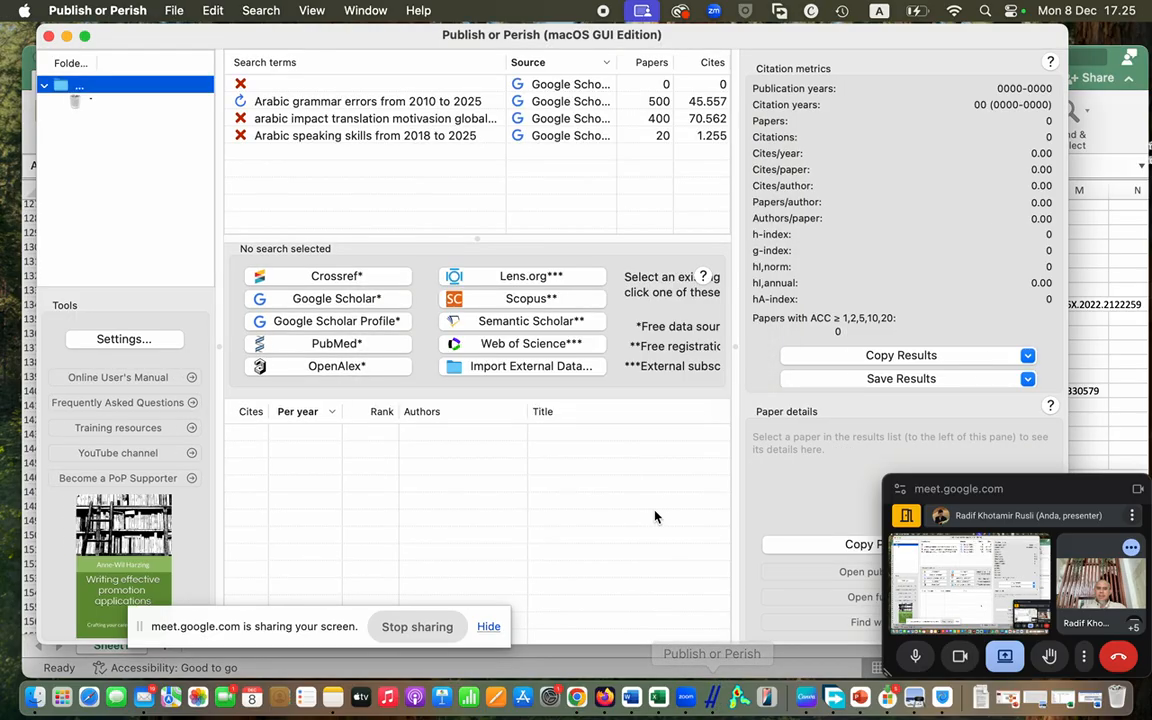
Step: Create a new Google Scholar search and copy the line "Arabic listening skills" from Google Translate in Chrome
left_click(337, 298)
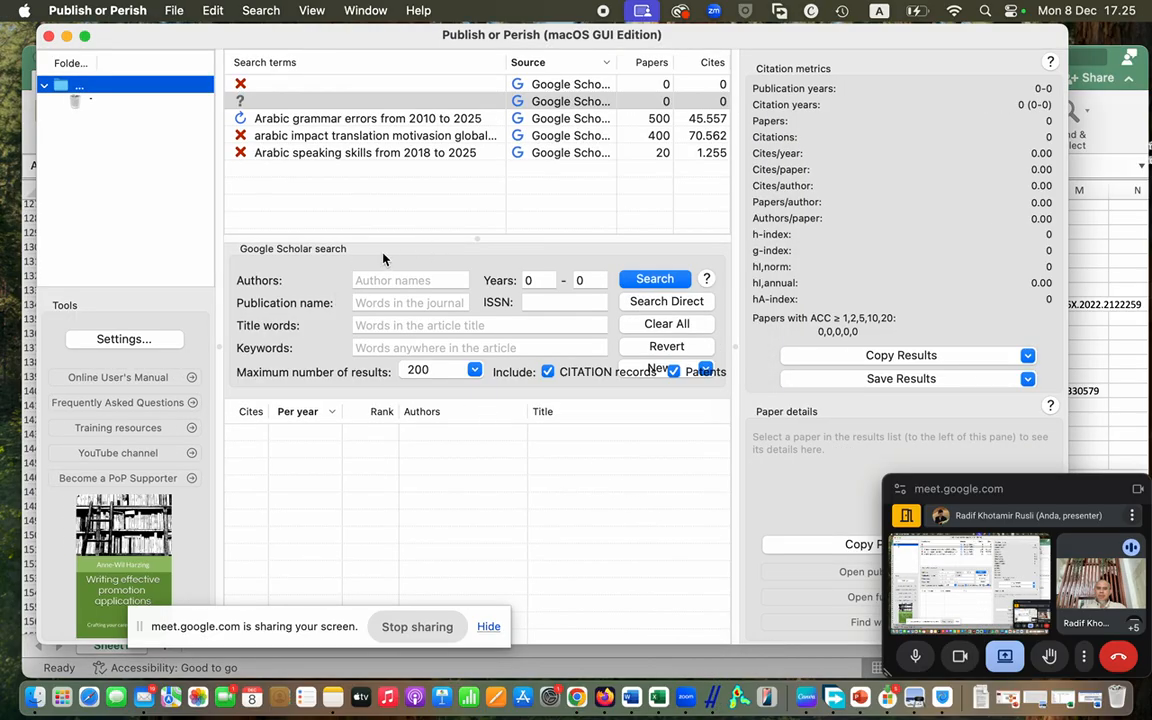
key("ctrl+Right")
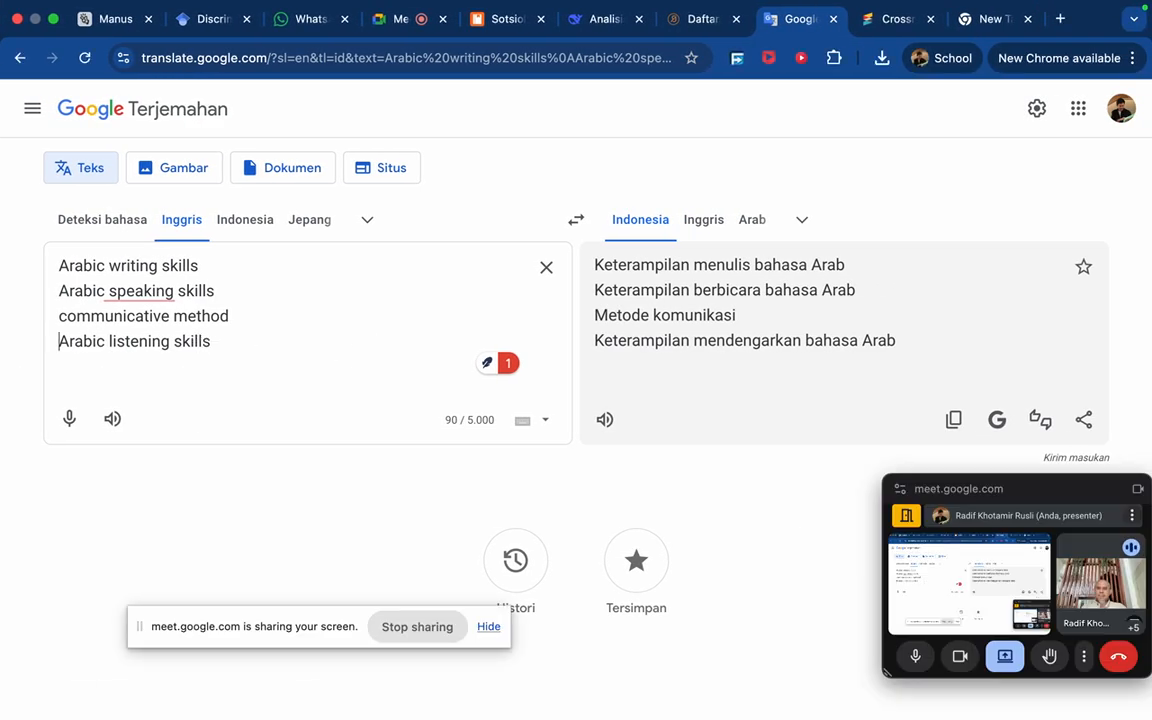
left_click_drag(57, 341, 211, 341)
key("super+c")
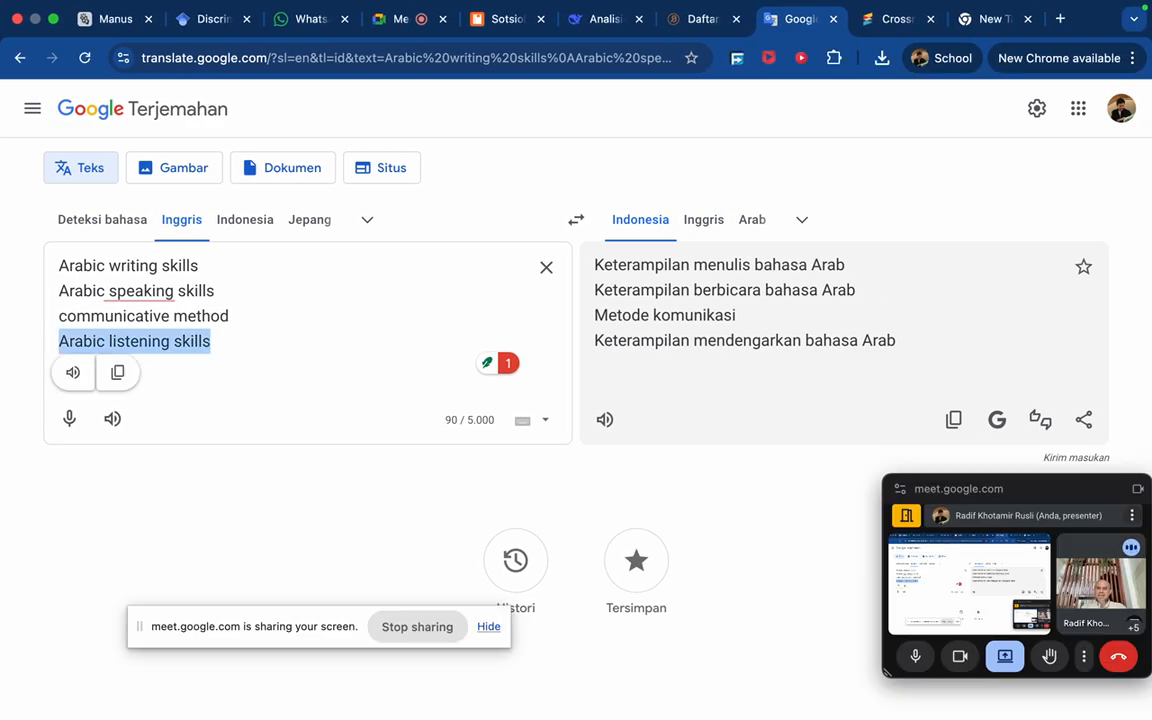
key("ctrl+Left")
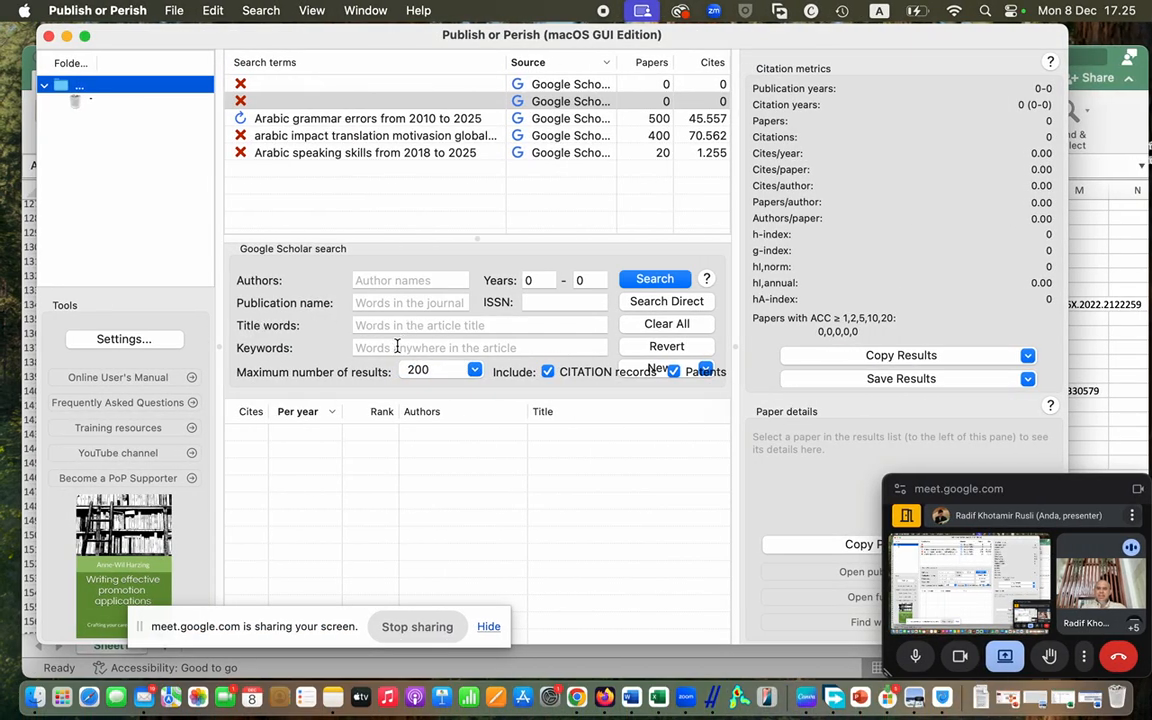
Step: Run the Google Scholar search with the keywords "Arabic listening skills" for the years 2018 to 2025
left_click(397, 347)
key("super+v")
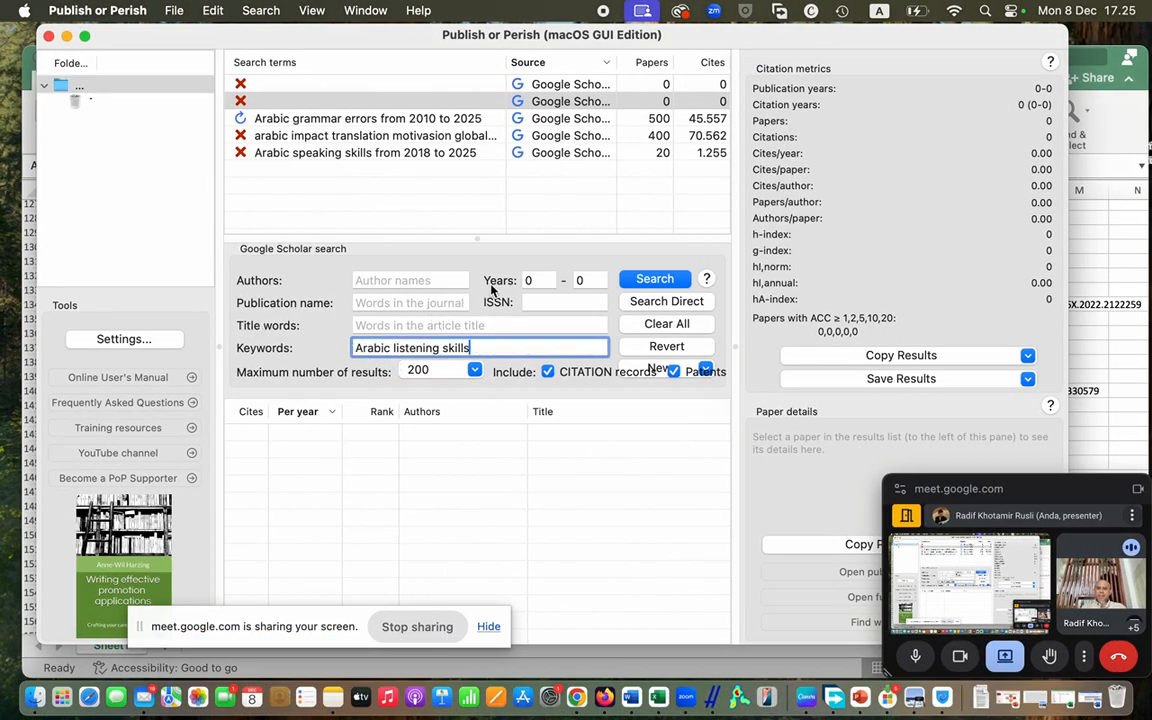
left_click(538, 280)
type("2018")
key("Tab")
type("202")
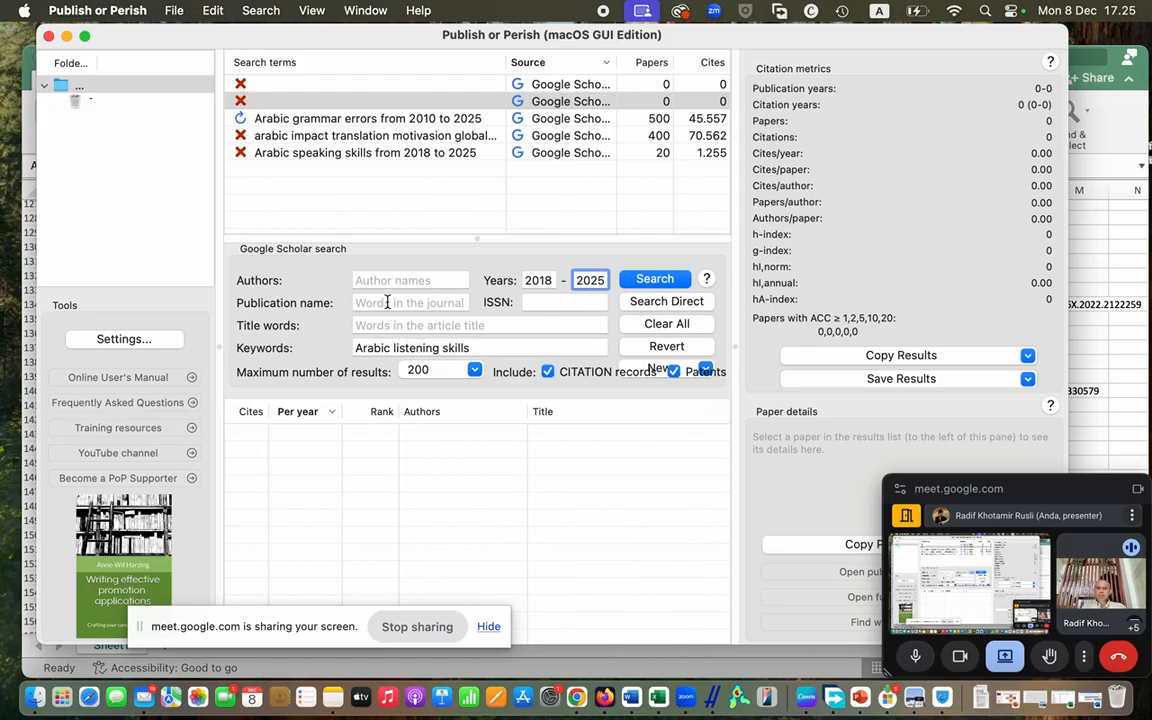
left_click(655, 279)
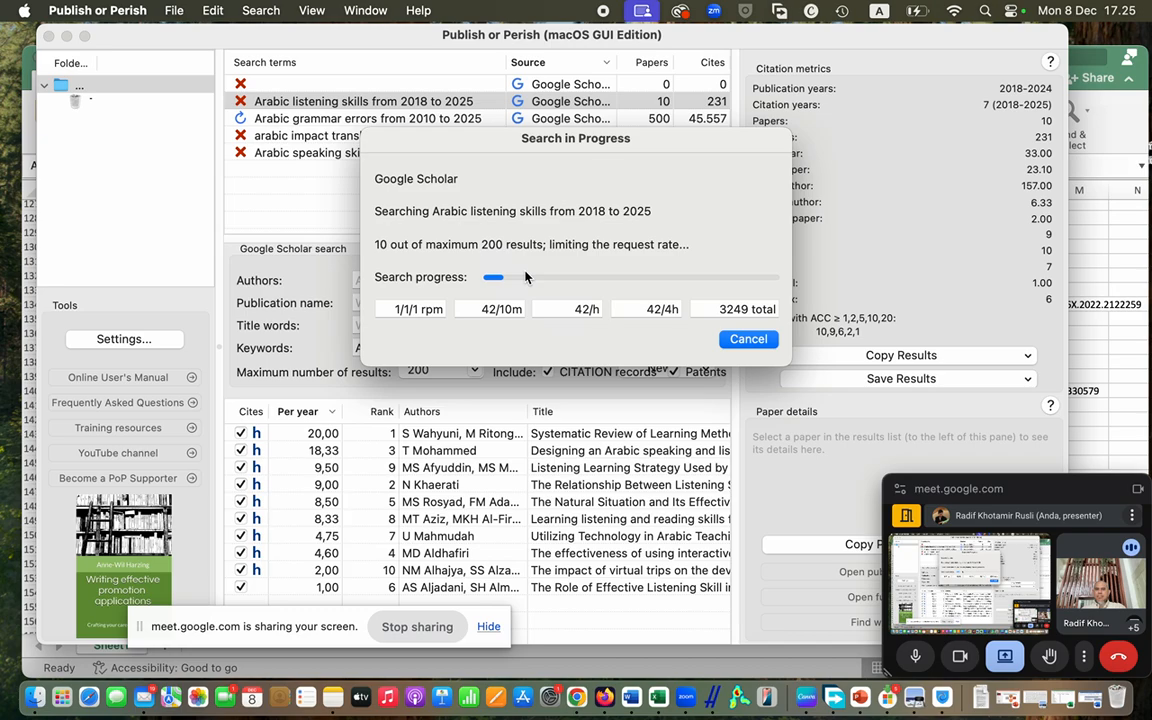
Step: Retry the Arabic listening skills search with the maximum number of results set to 1000
left_click(747, 340)
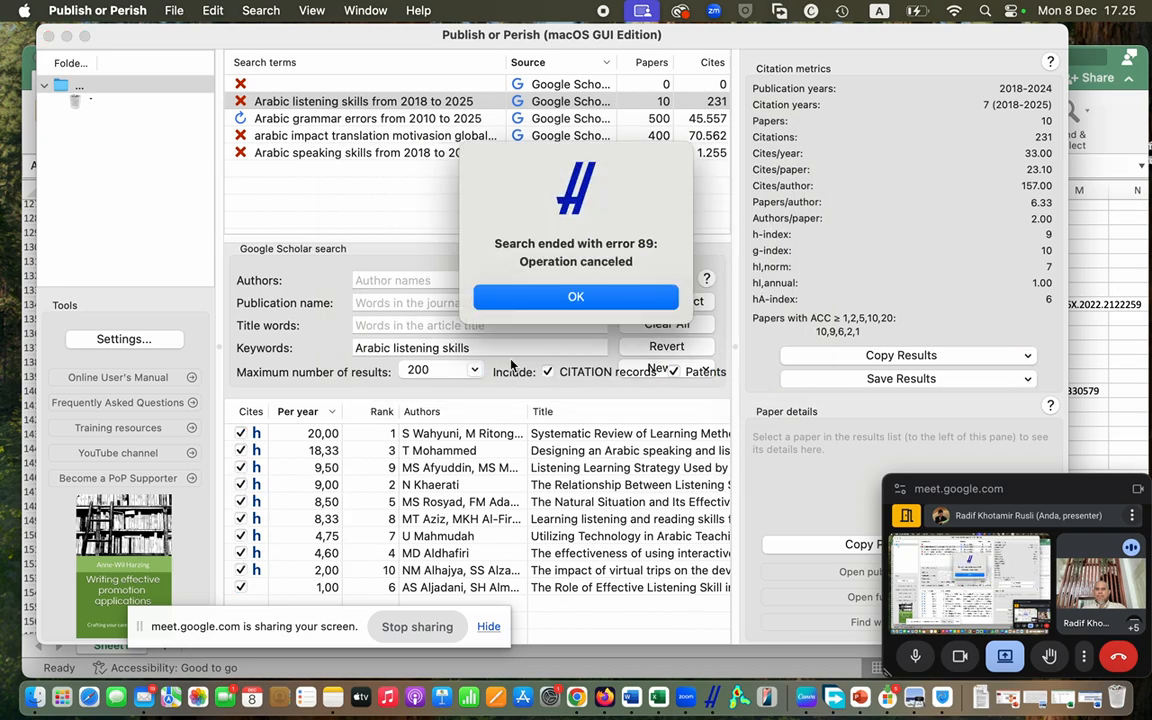
left_click(575, 297)
left_click(476, 369)
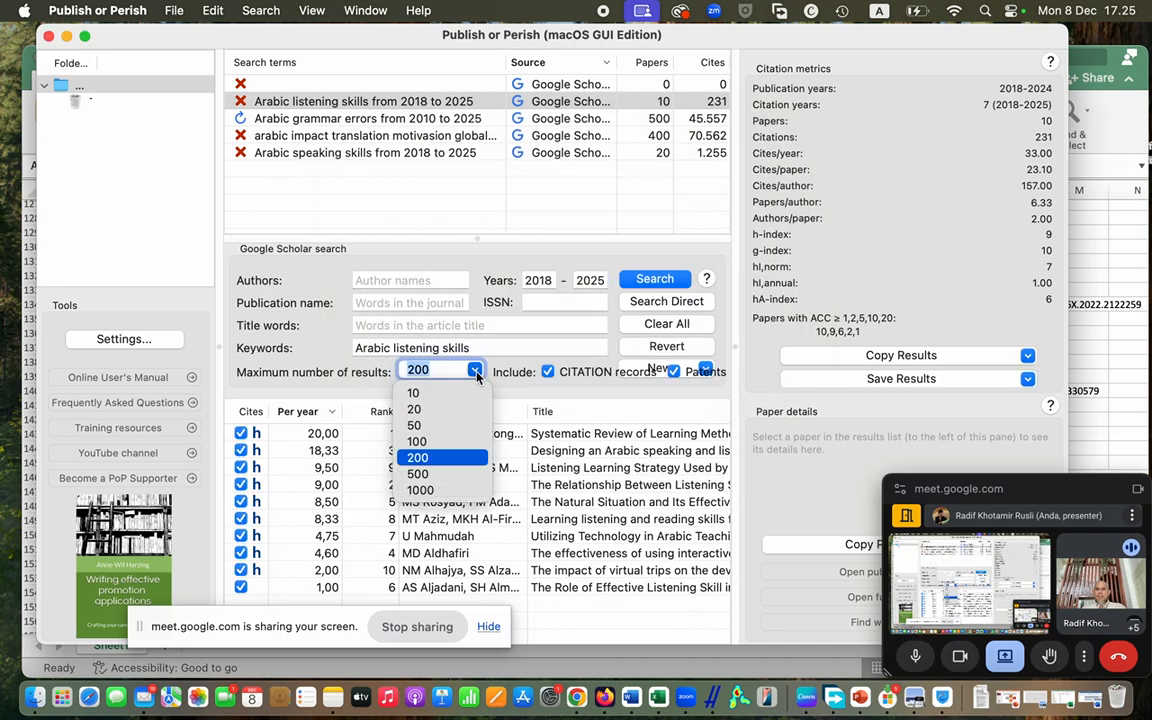
left_click(437, 488)
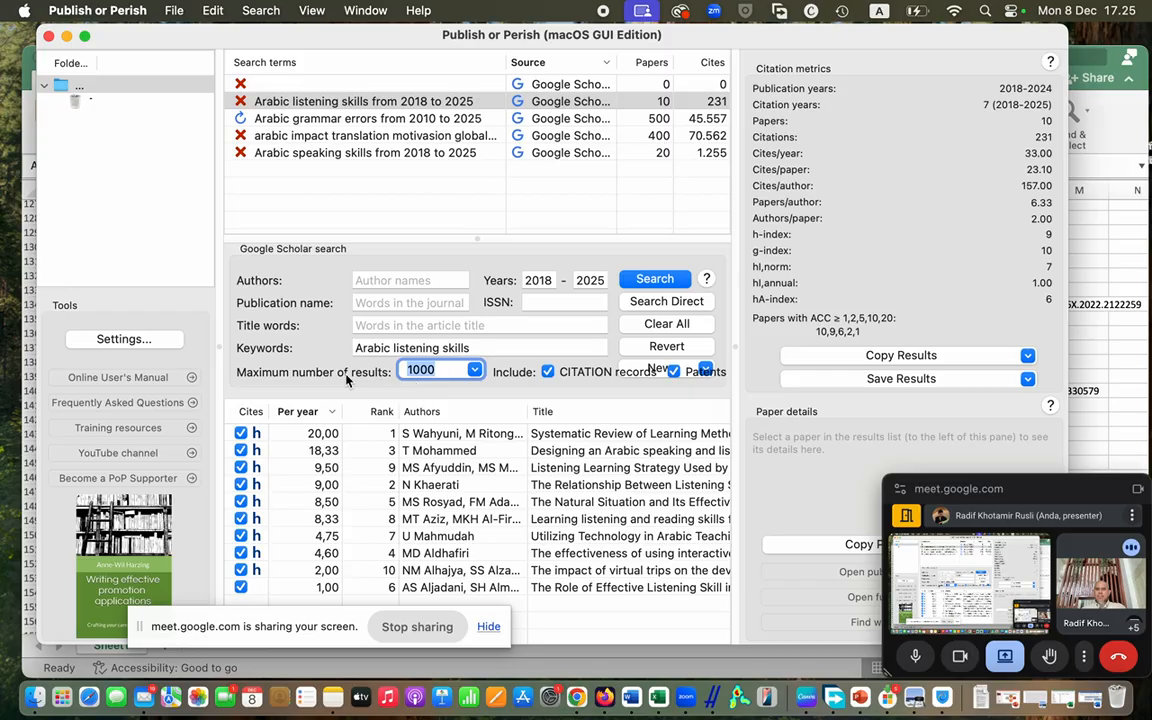
left_click(645, 282)
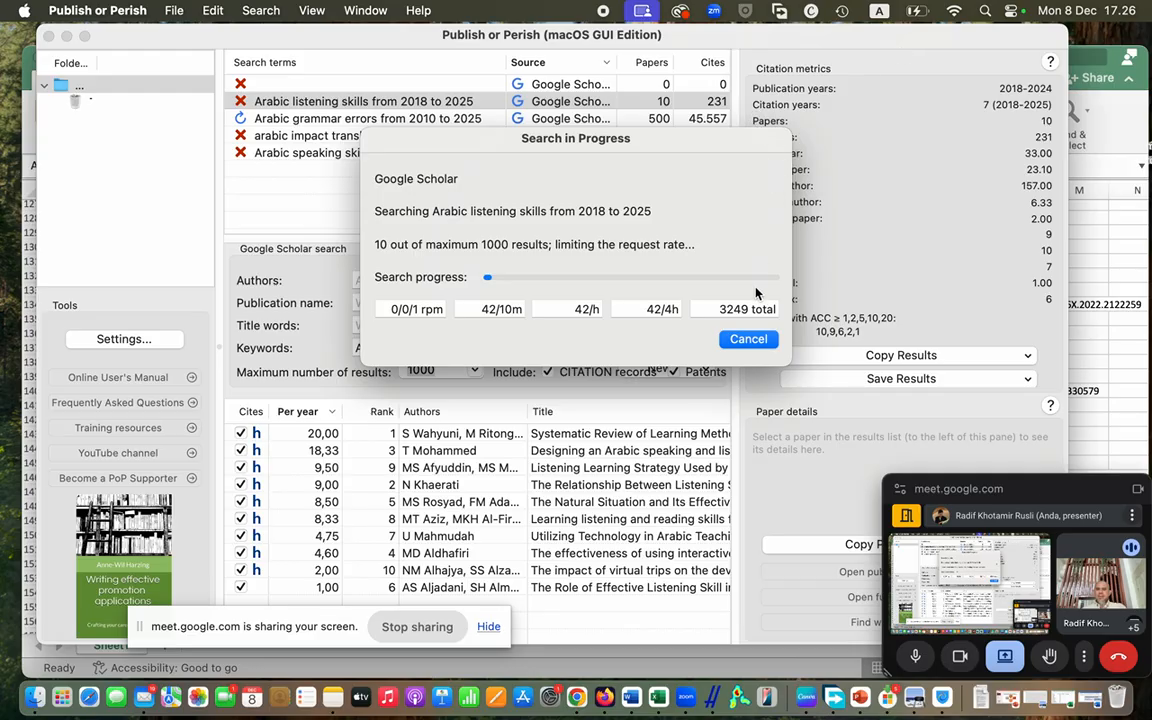
left_click(749, 340)
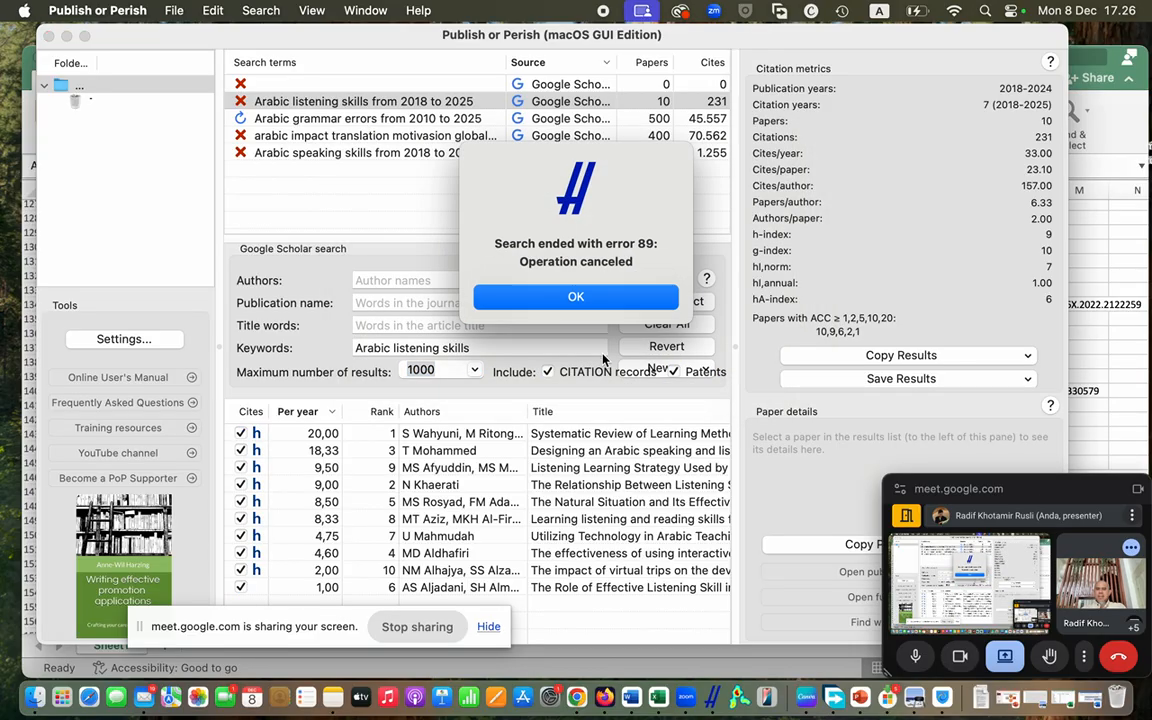
left_click(583, 302)
Step: Copy the line "Arabic speaking skills" from Google Translate and return to Publish or Perish
key("ctrl+Right")
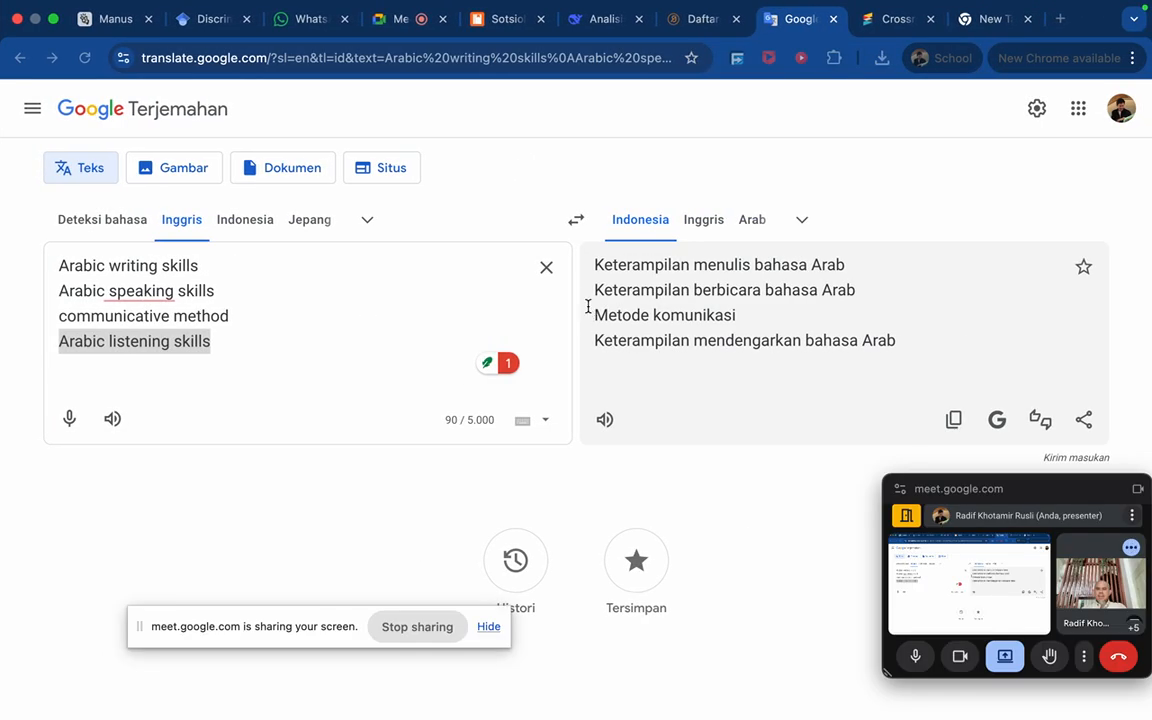
left_click(254, 355)
left_click(211, 299)
left_click(57, 291, "shift")
key("super+c")
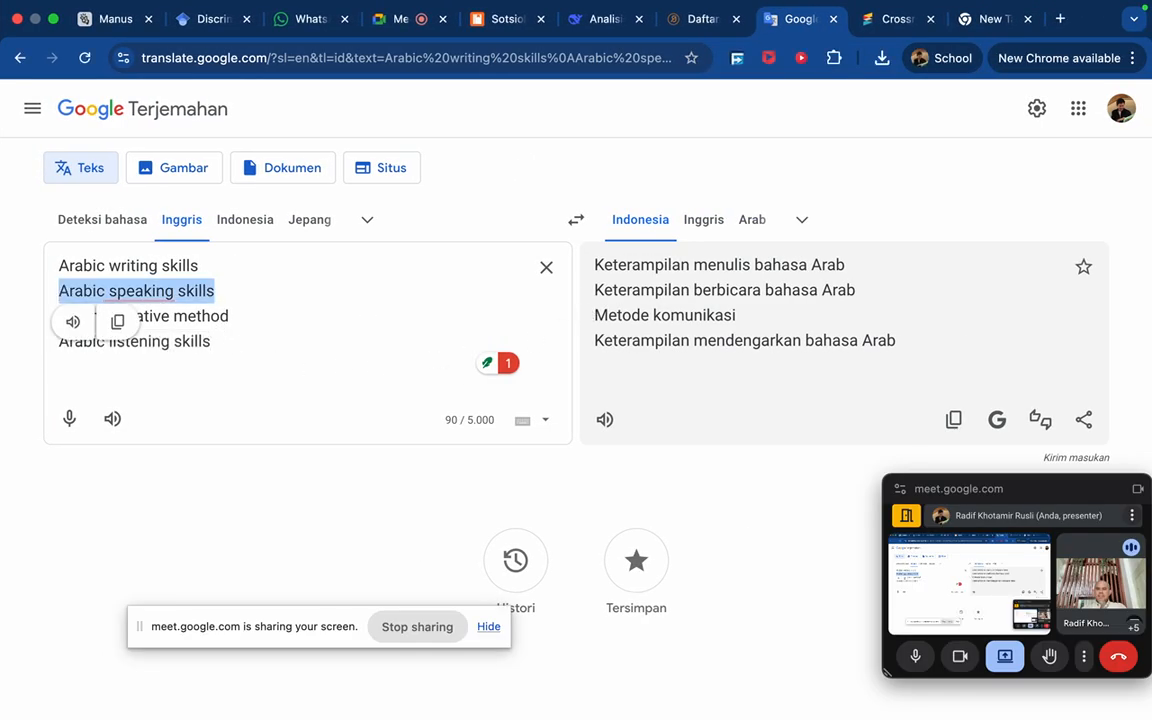
key("ctrl+Left")
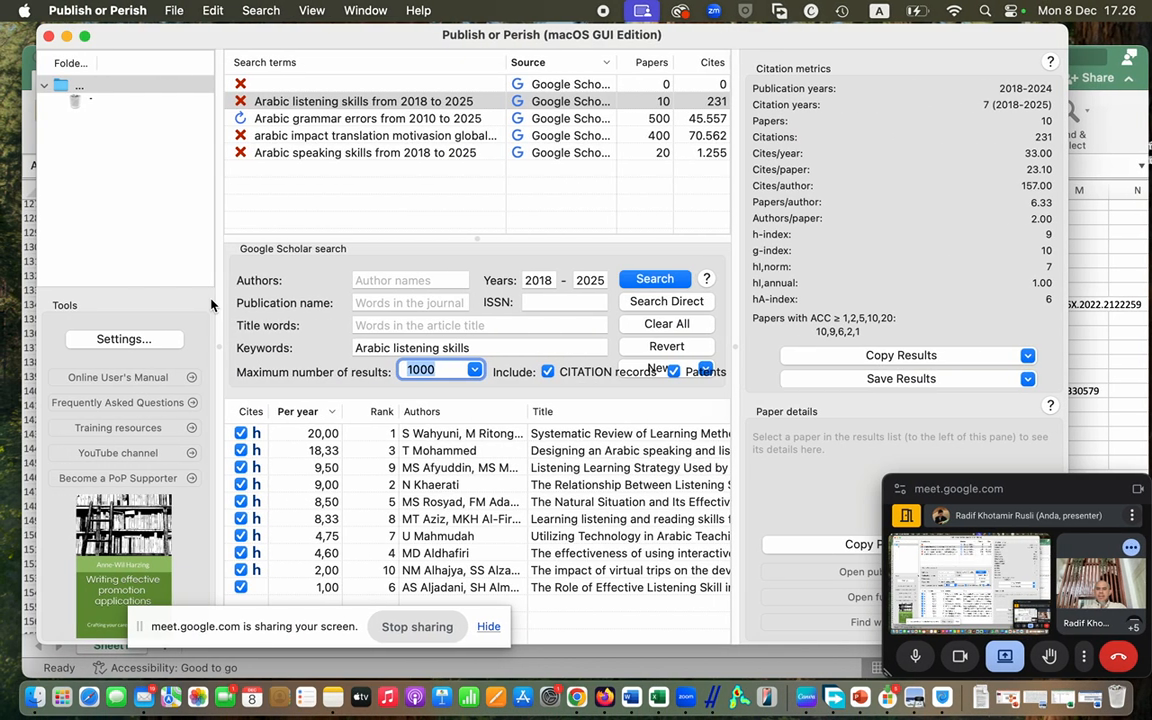
Step: Replace the keywords with "Arabic speaking skills", set the maximum number of results to 500, and run the search
left_click(372, 347)
key("super+a")
key("super+v")
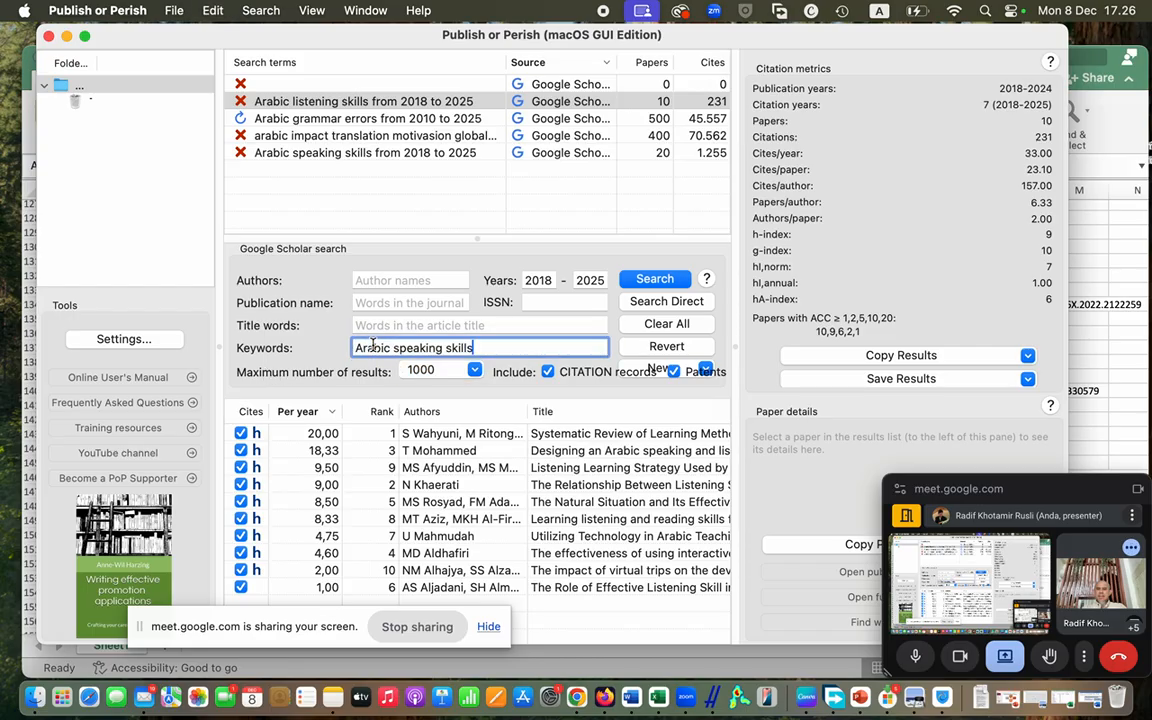
left_click(476, 370)
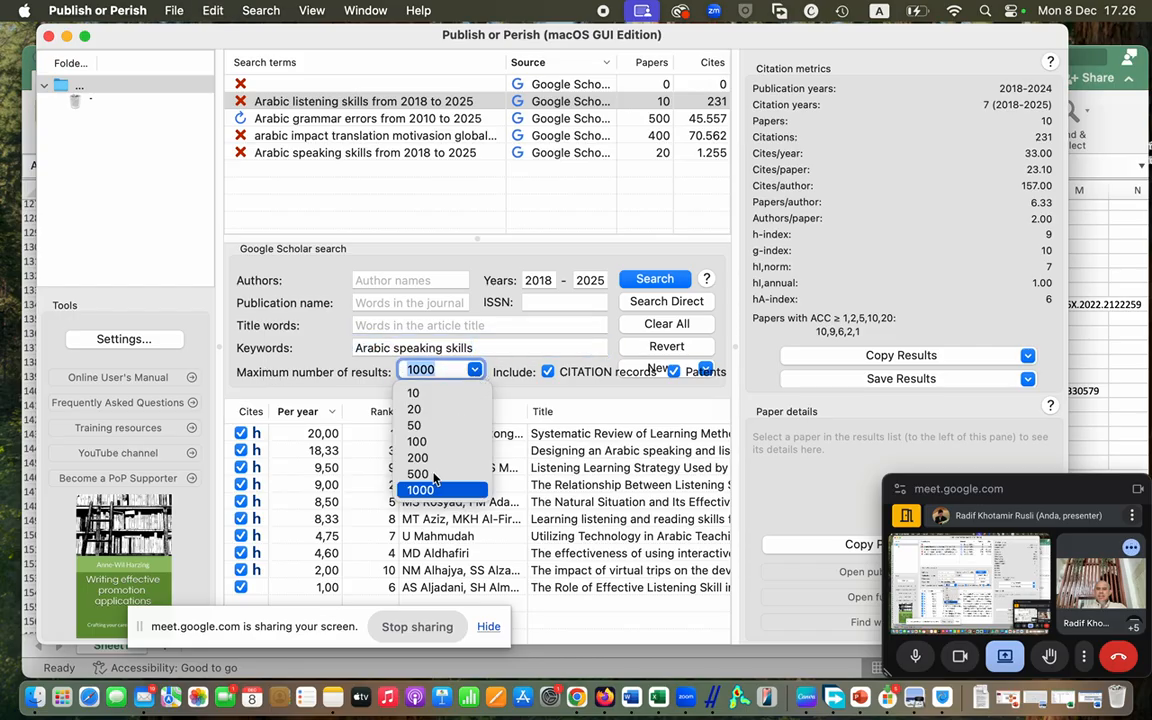
left_click(430, 474)
left_click(540, 280)
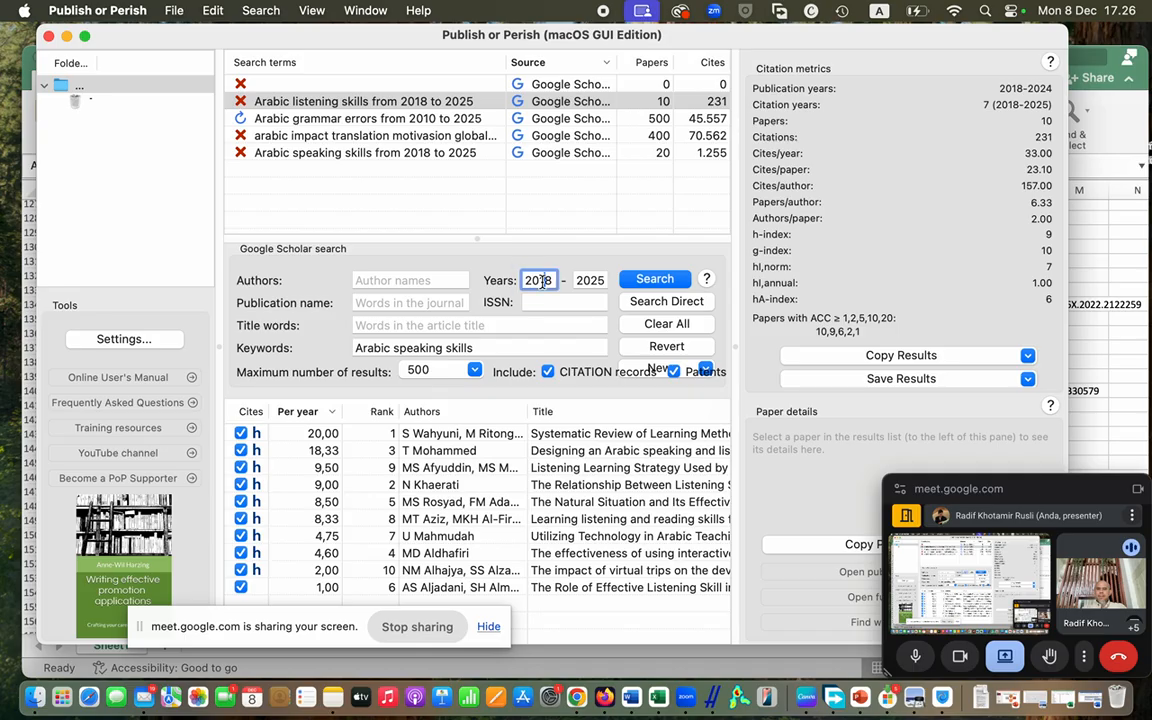
key("Tab")
left_click(654, 282)
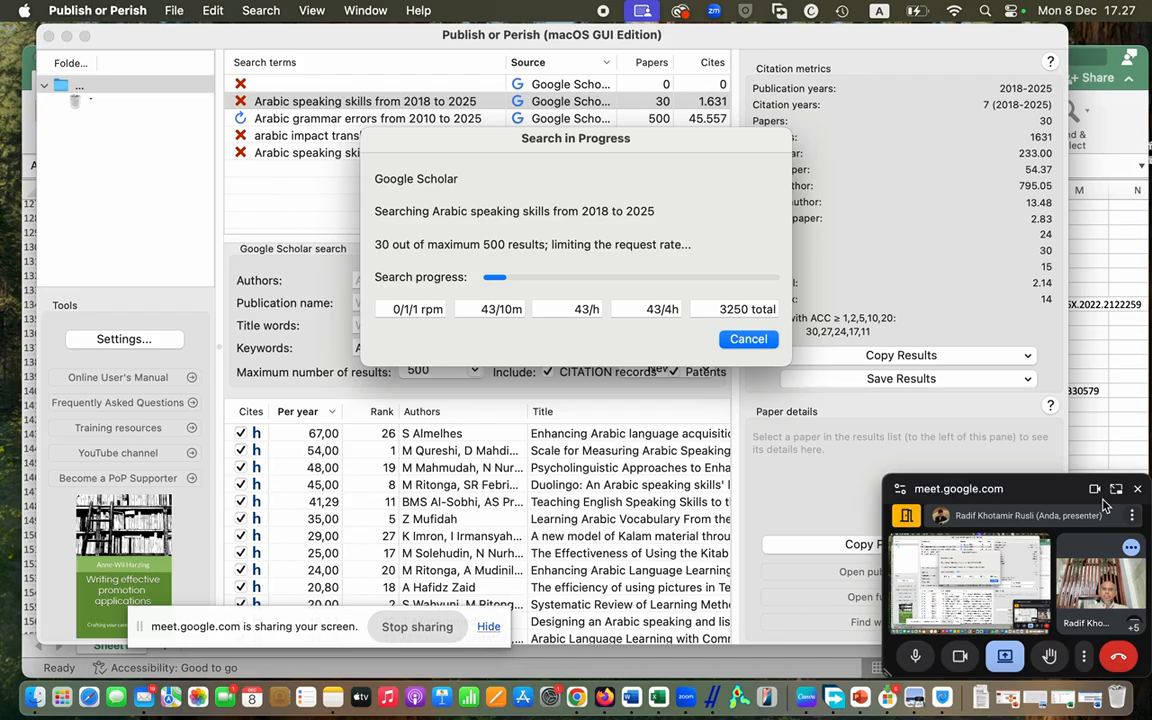
Step: Switch to the Google Meet call, stop the current screen sharing, and present the entire screen again
left_click(1117, 493)
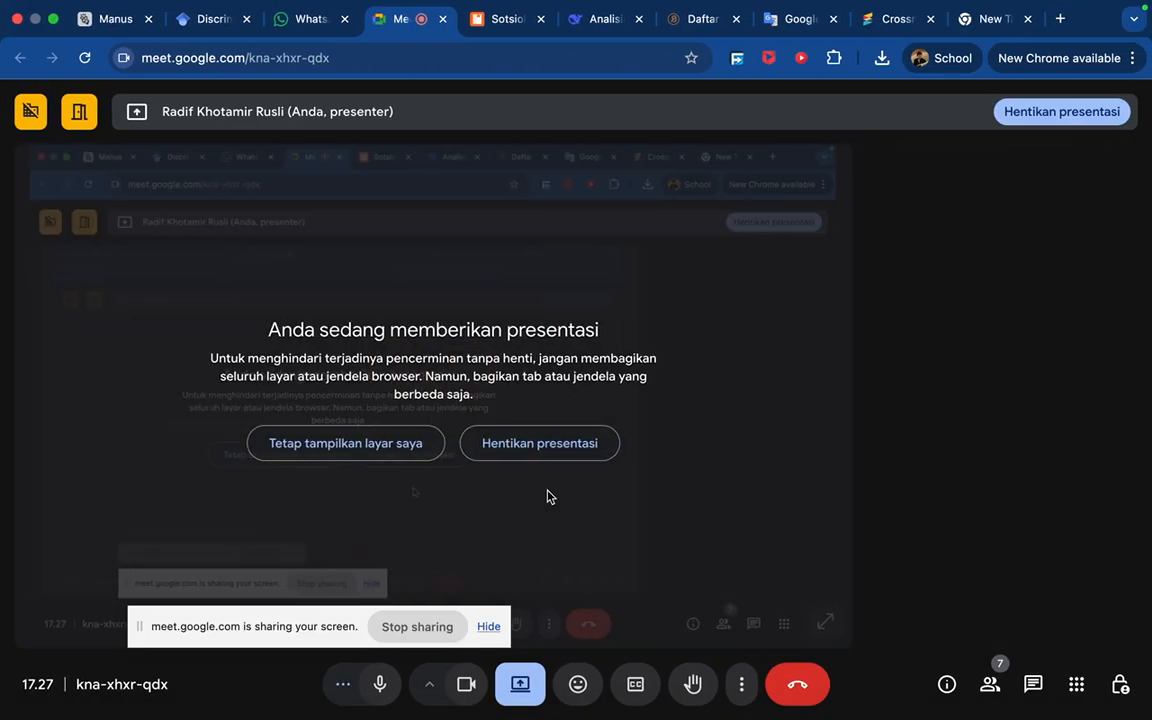
left_click(489, 626)
left_click(430, 630)
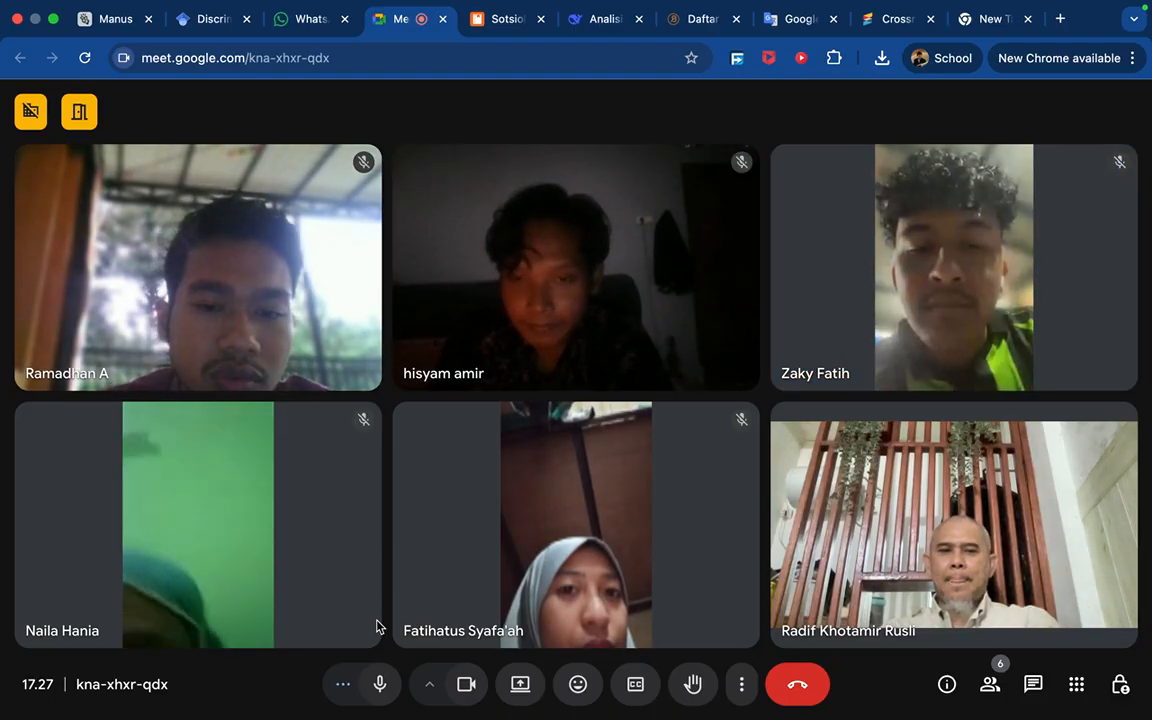
left_click(520, 684)
left_click(730, 168)
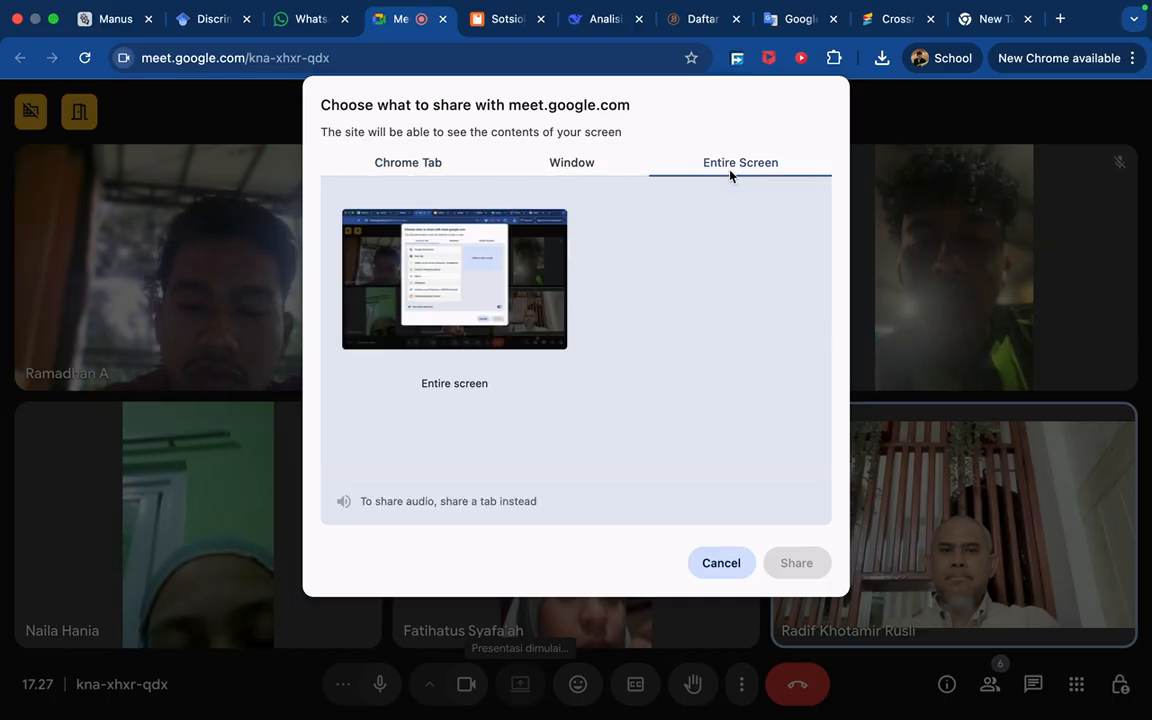
left_click(518, 298)
left_click(796, 563)
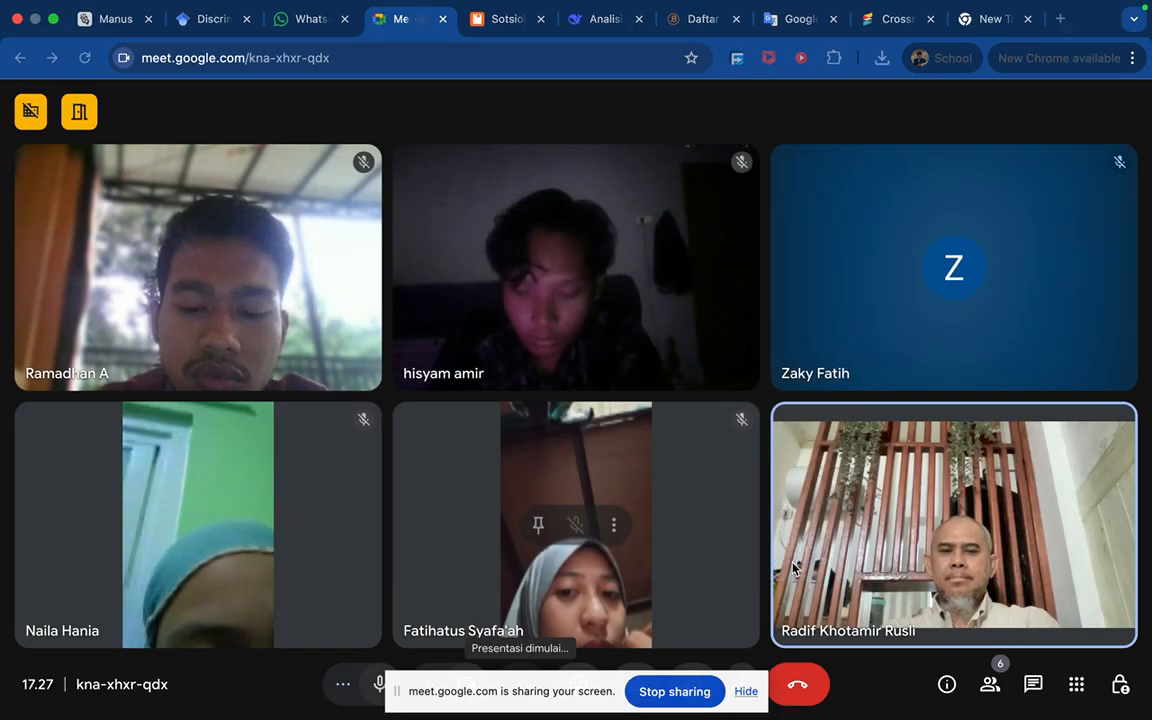
Step: Return to Publish or Perish and cancel the running Arabic speaking skills search, keeping the papers collected so far
key("ctrl+Left")
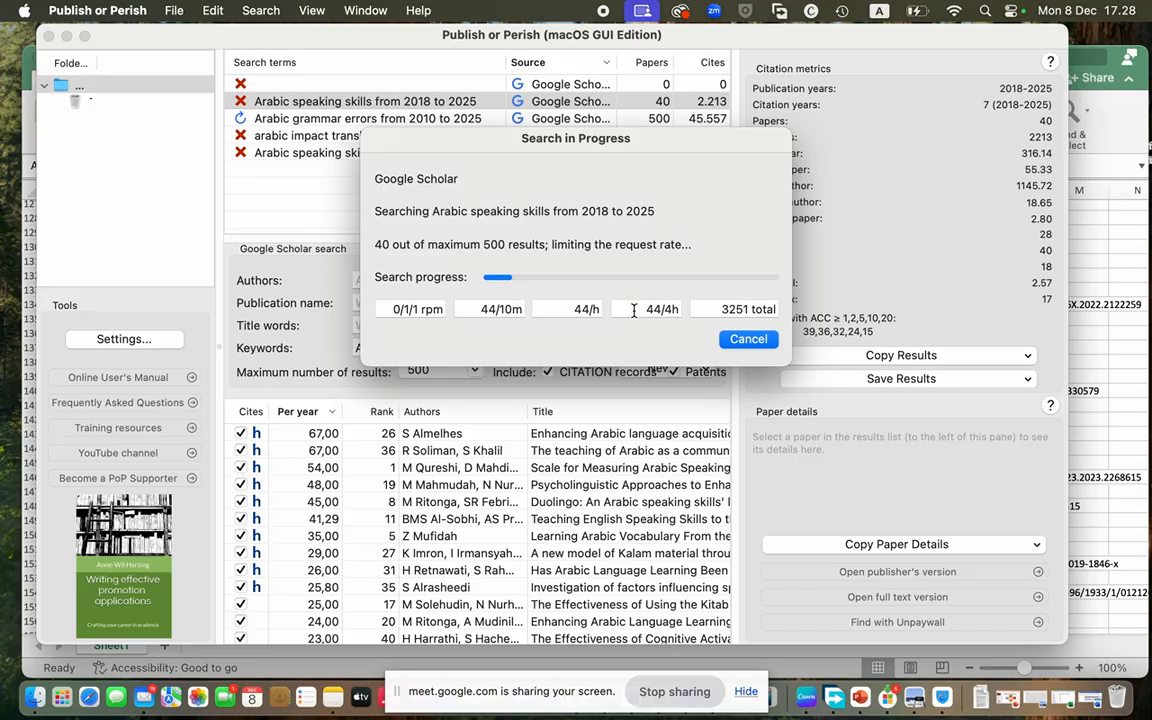
left_click(748, 339)
left_click(548, 296)
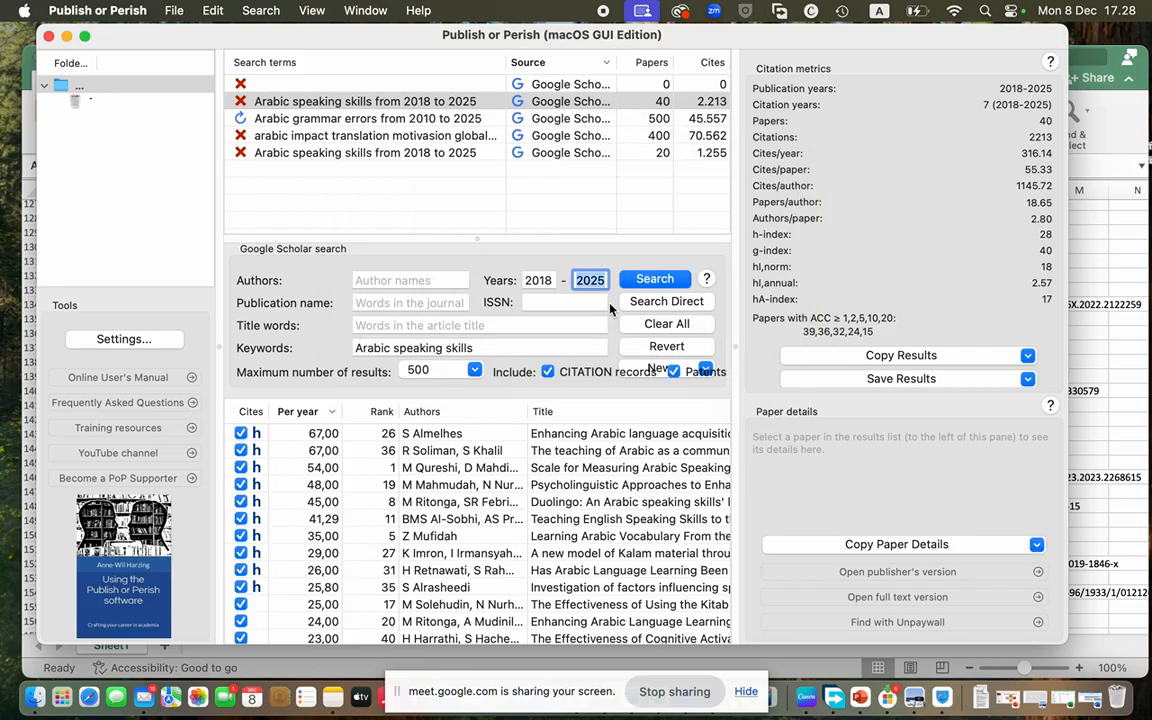
Step: Save the search results in RIS/RefManager format to the Desktop under the name "speaking"
left_click(884, 380)
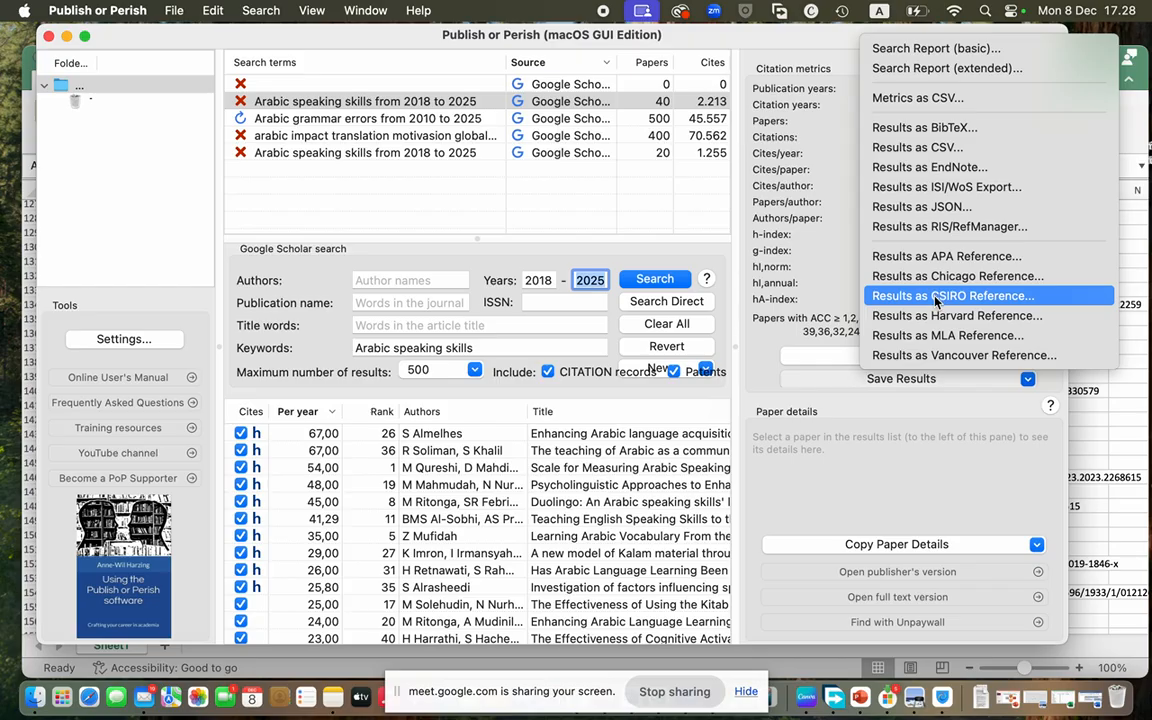
left_click(950, 230)
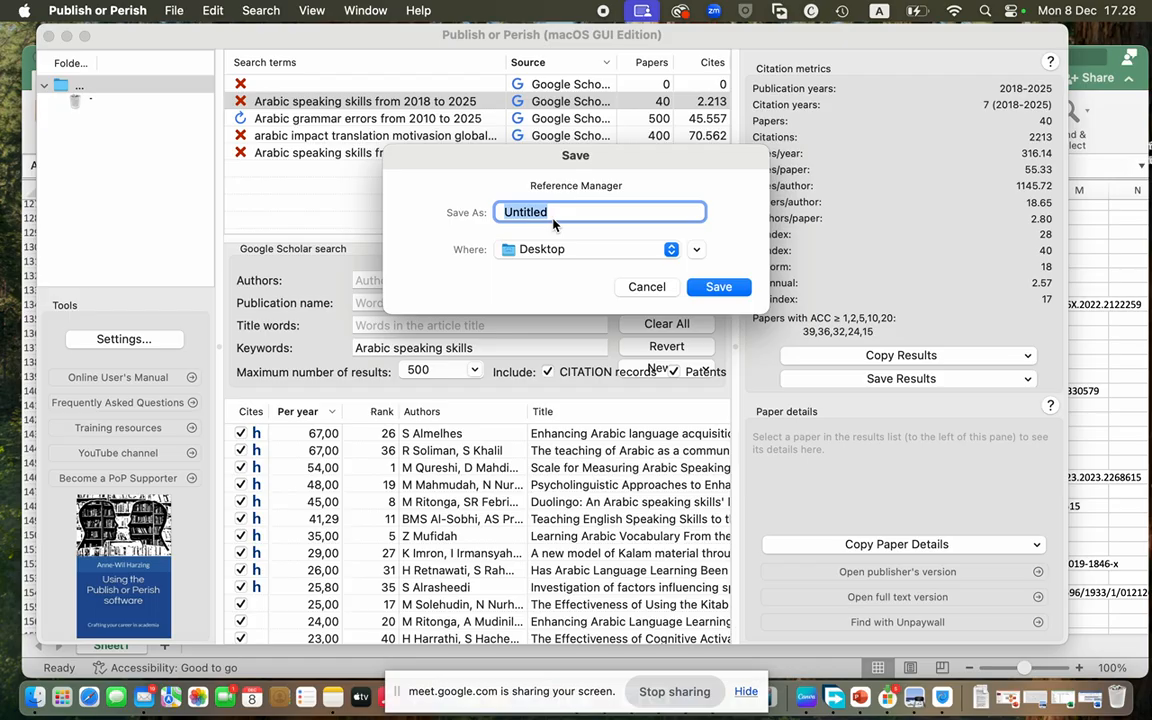
type("sepa")
key("BackSpace")
key("BackSpace")
key("BackSpace")
type("peaking")
left_click(708, 288)
Step: Replace the keywords with "arabic language teaching method" and run the Google Scholar search
left_click(450, 349)
key("alt+Left")
key("alt+Left")
key("alt+shift+Right")
key("alt+shift+Right")
key("alt+shift+Right")
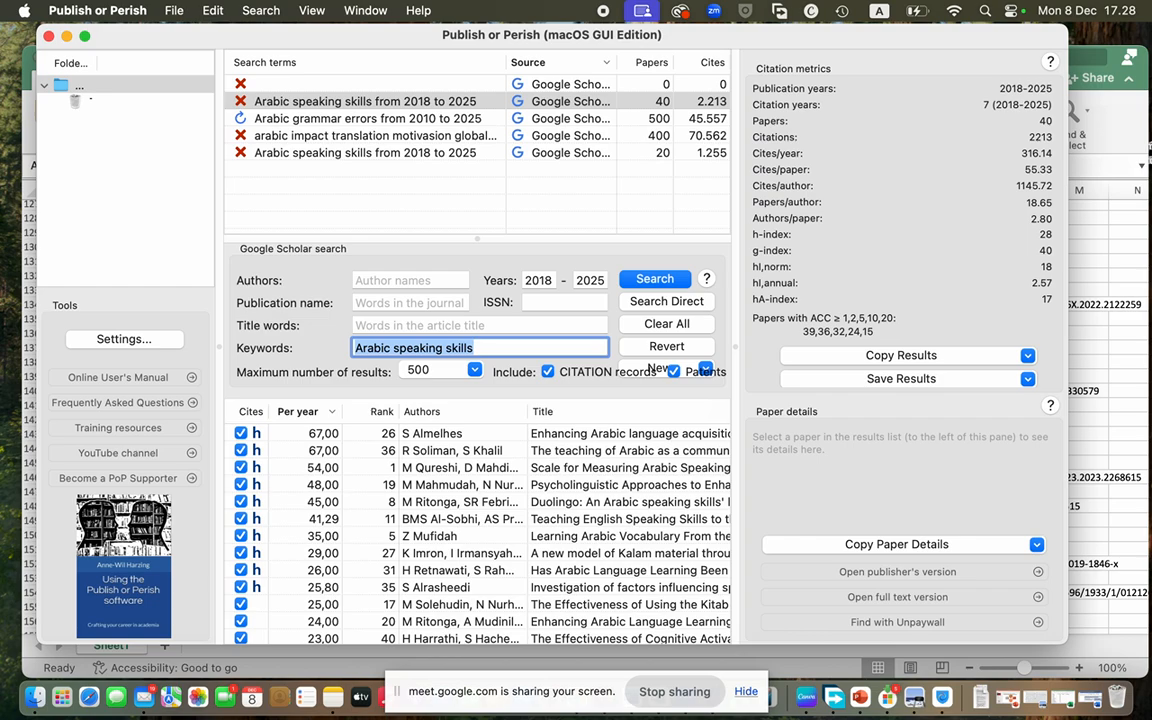
type("teach")
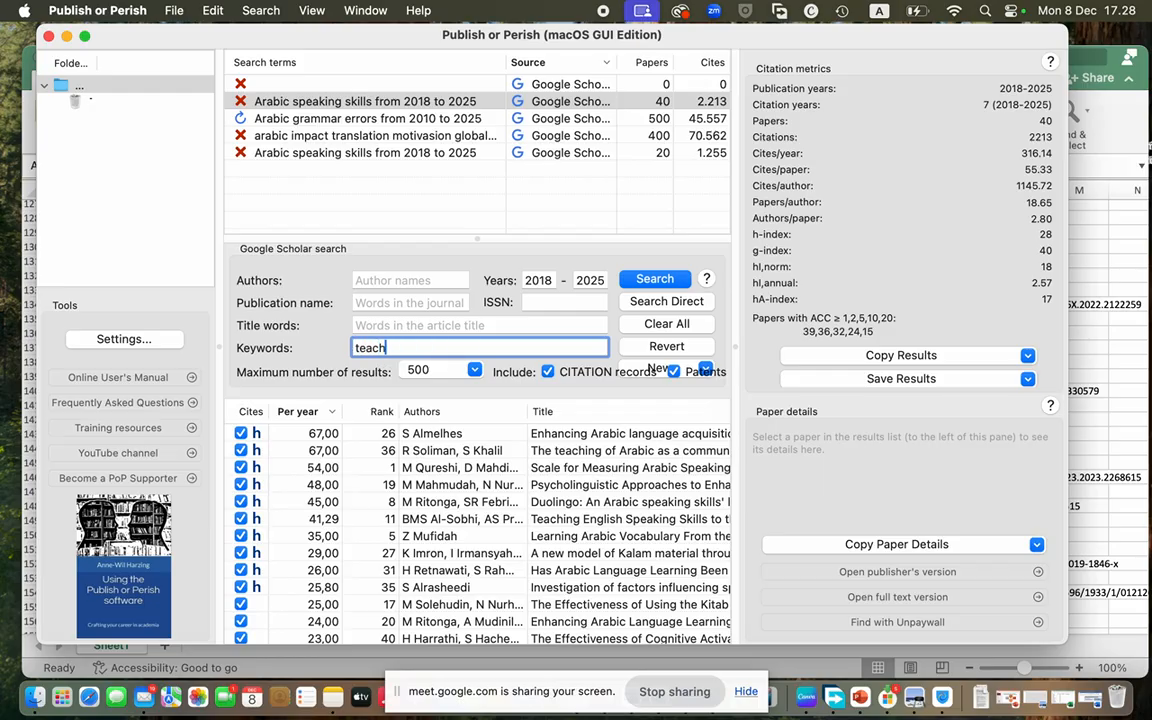
type("ing method arabic language")
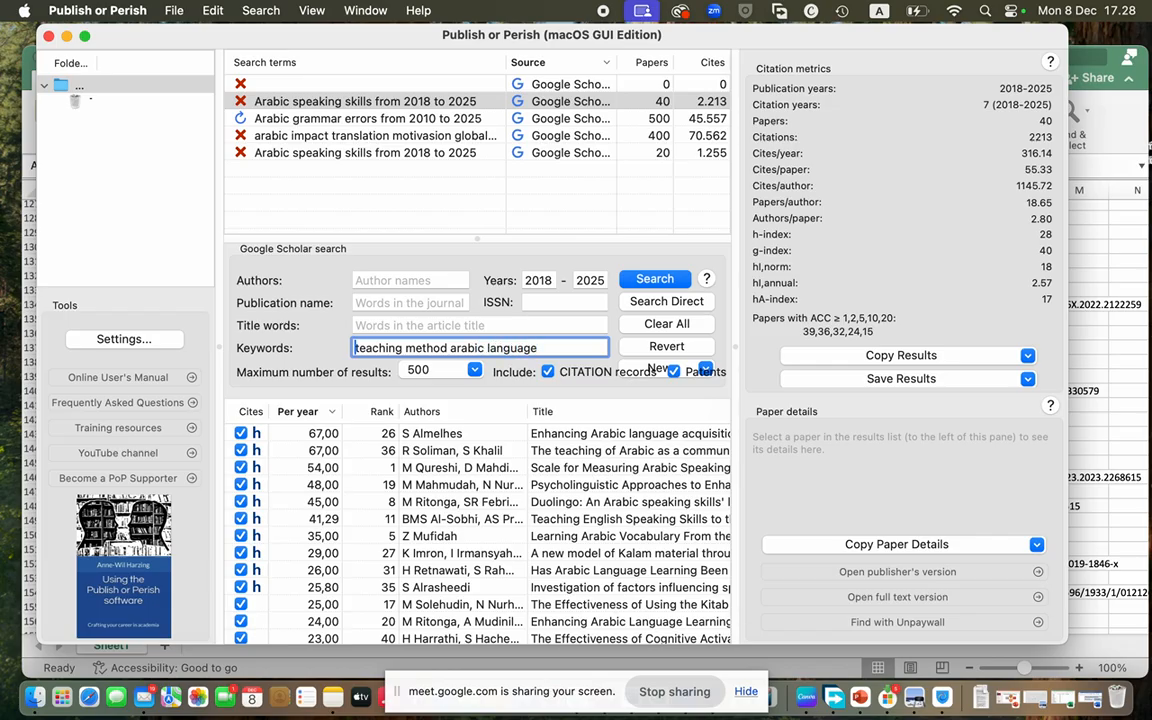
left_click_drag(355, 348, 447, 348)
key("BackSpace")
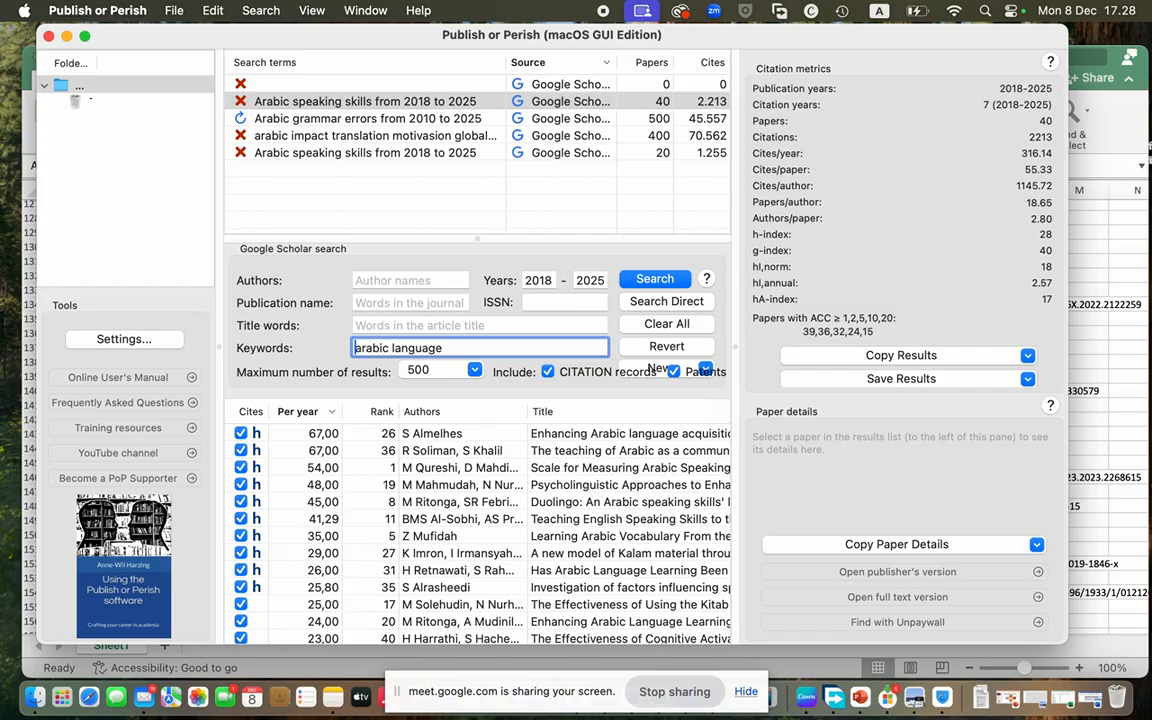
type("teaching method")
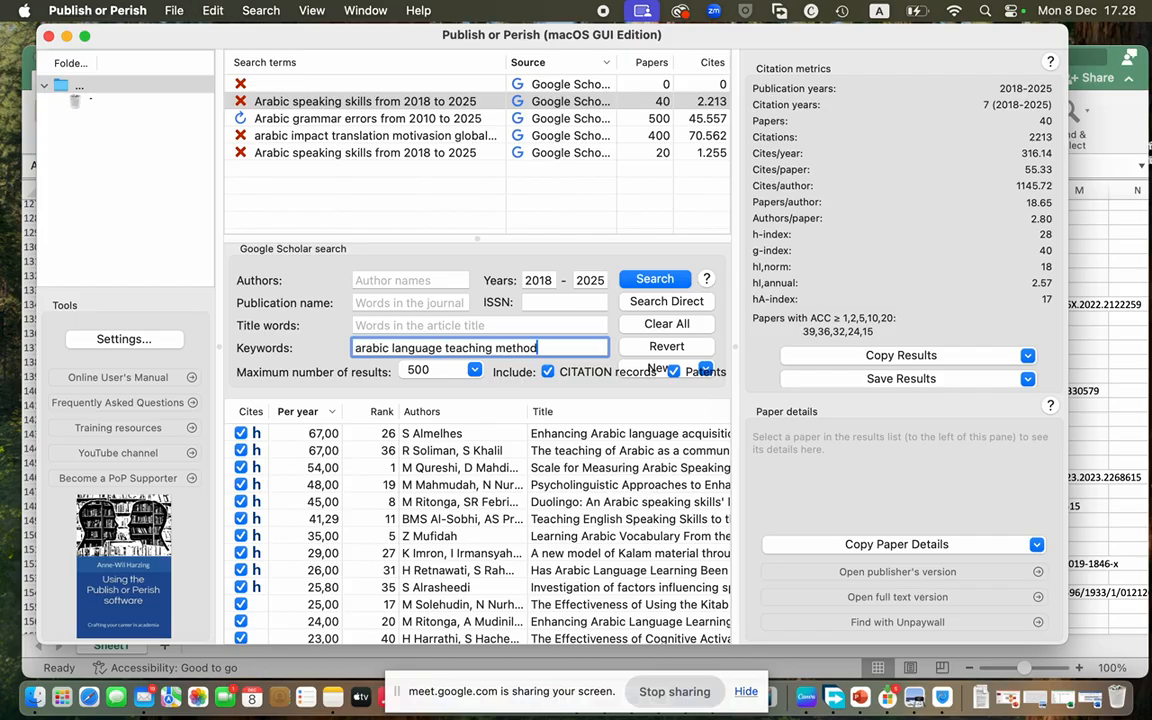
left_click(655, 278)
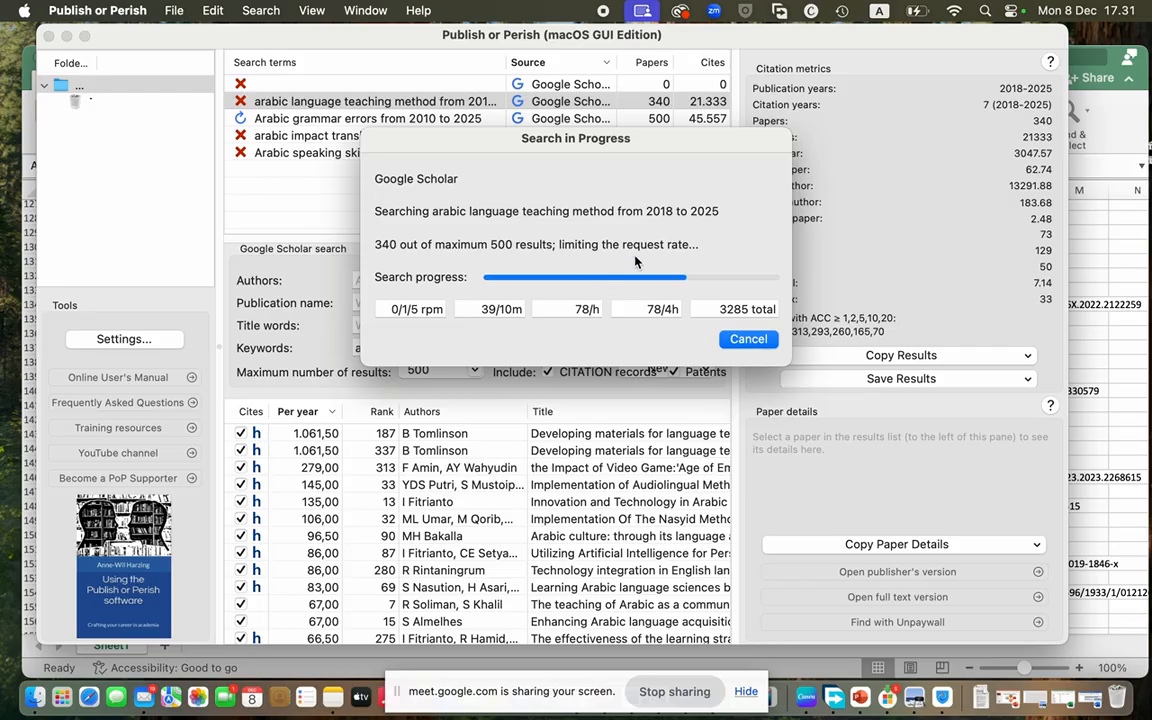
Step: Cancel the running search and save the papers collected so far in RIS/RefManager format to the Desktop as "method"
left_click(749, 340)
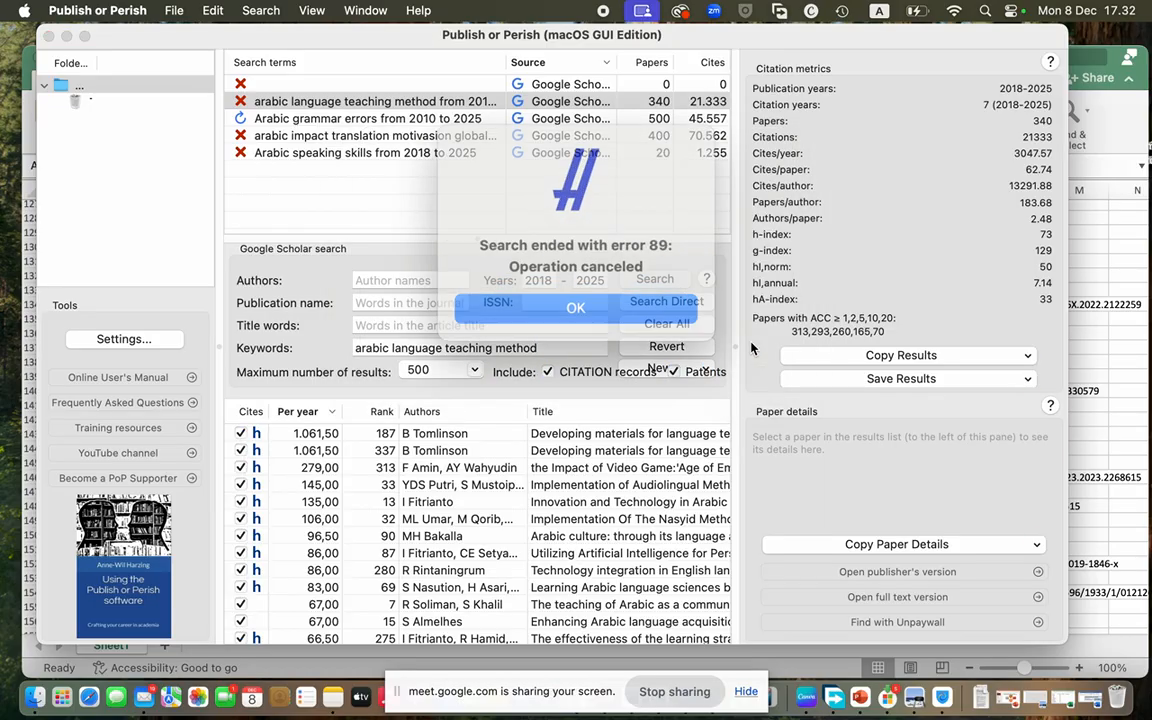
left_click(610, 303)
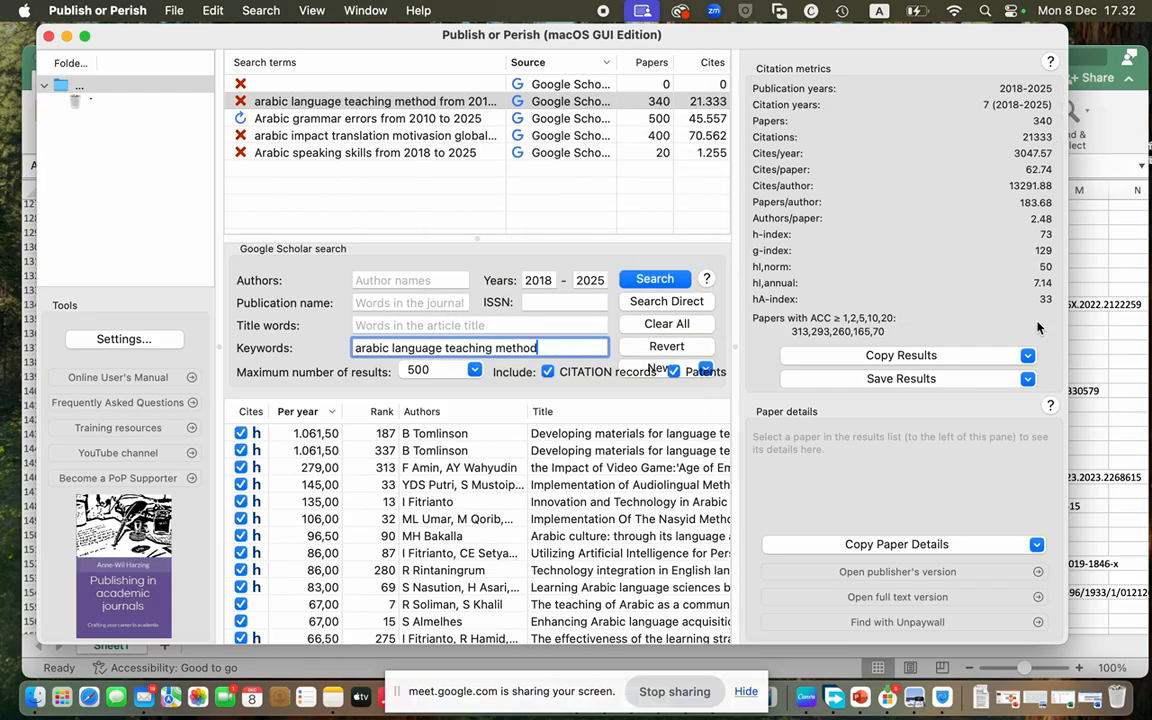
left_click(1028, 378)
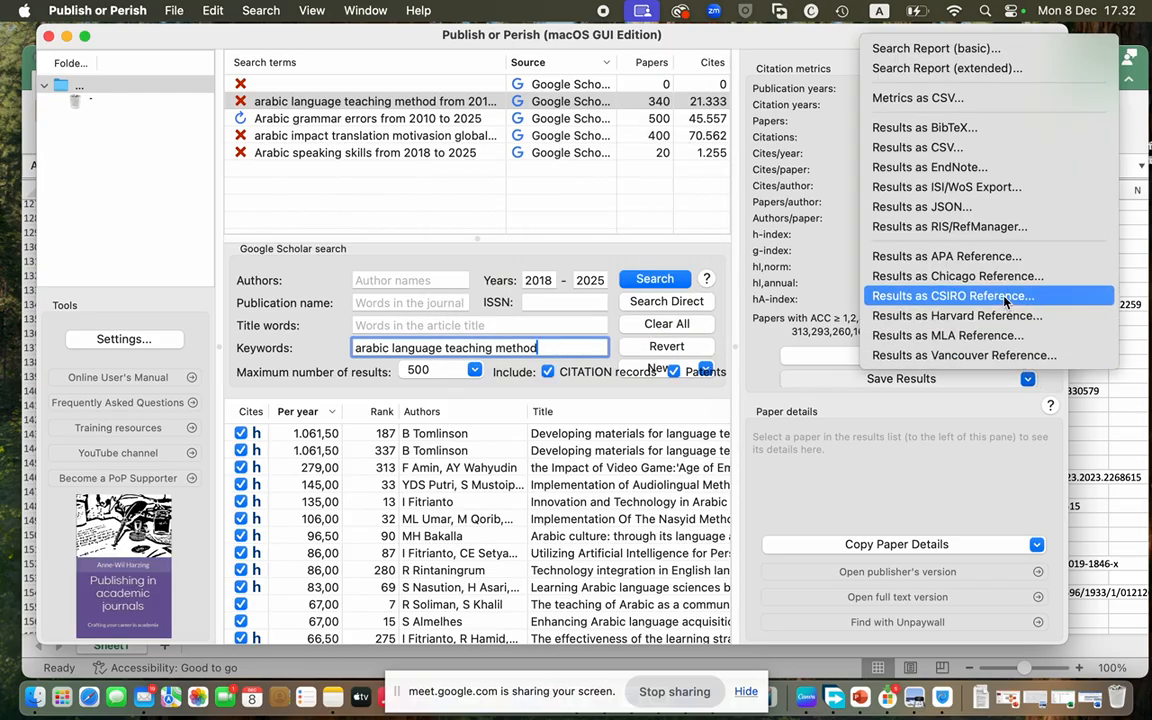
left_click(889, 228)
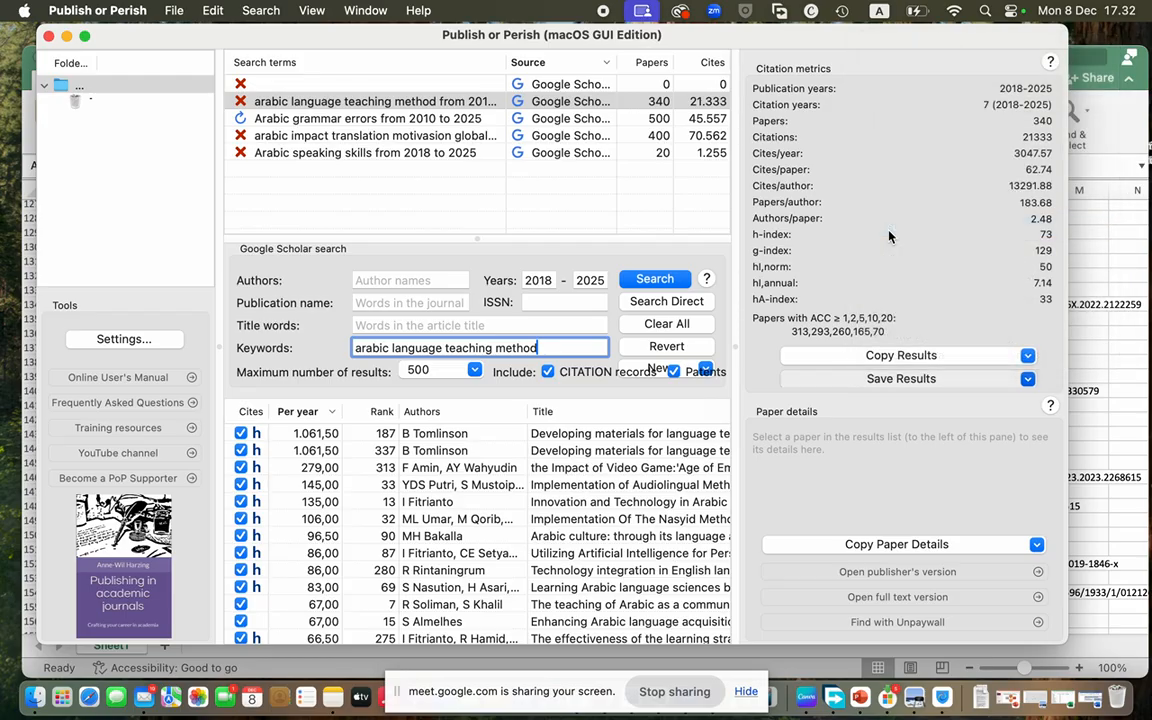
type("method")
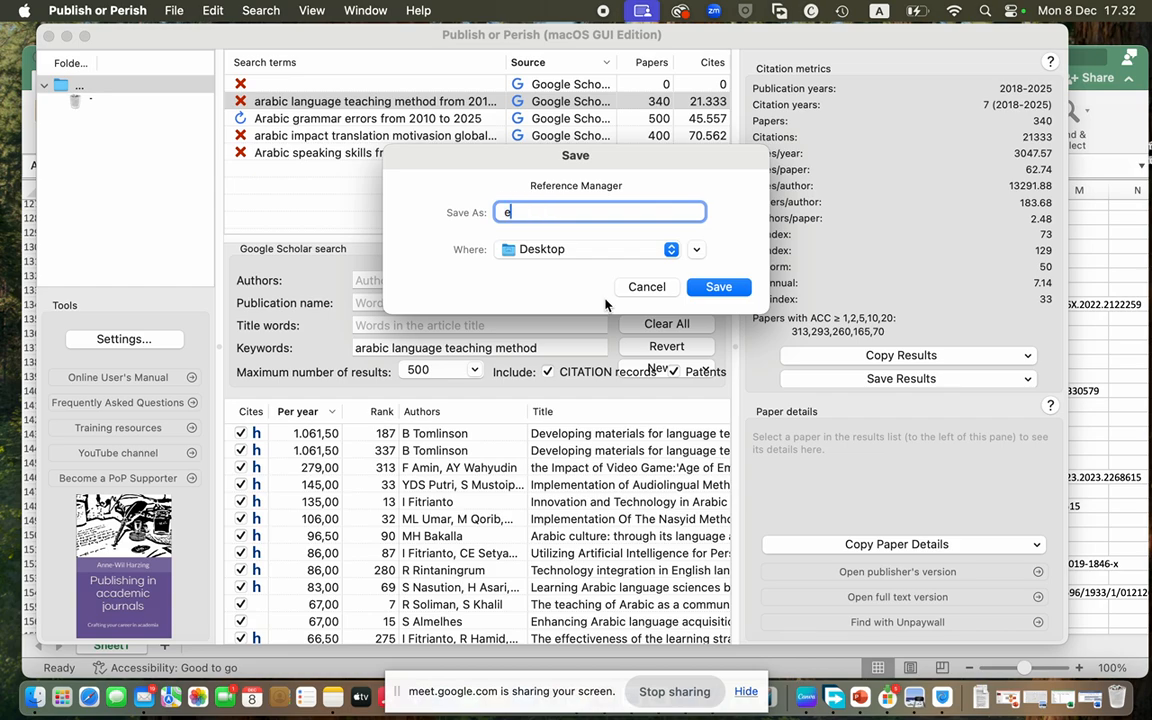
left_click(718, 288)
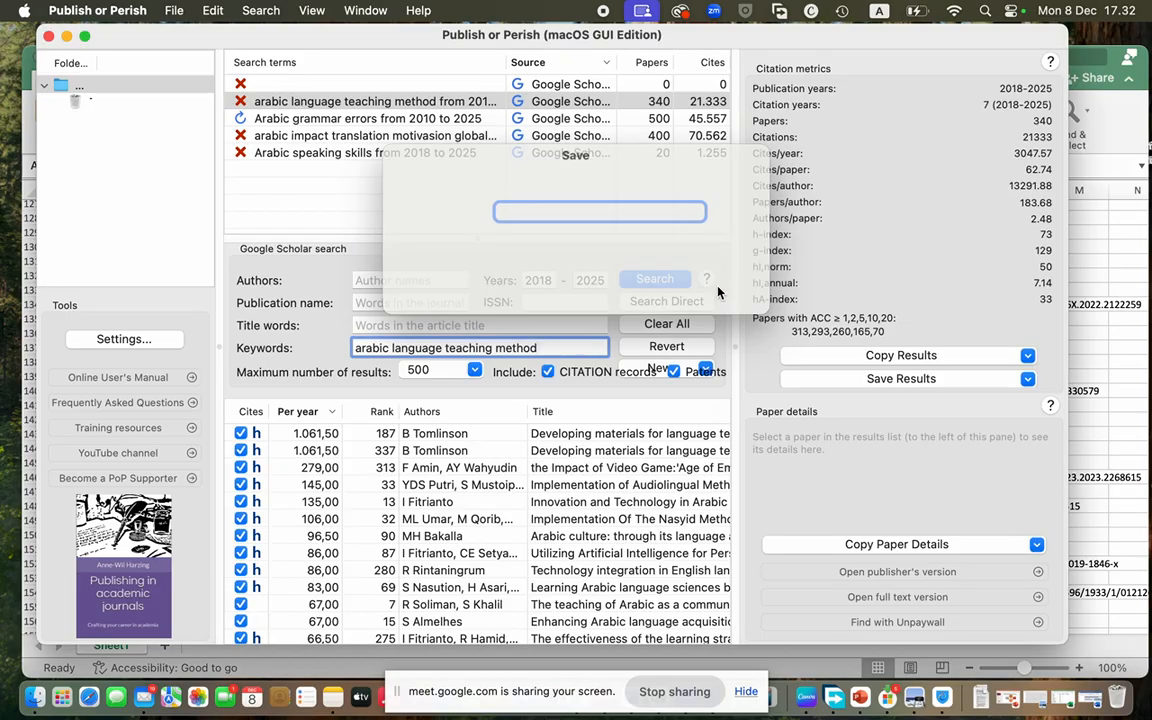
Step: Close the Publish or Perish window and check the exported RIS files on the Desktop in Finder
left_click(48, 38)
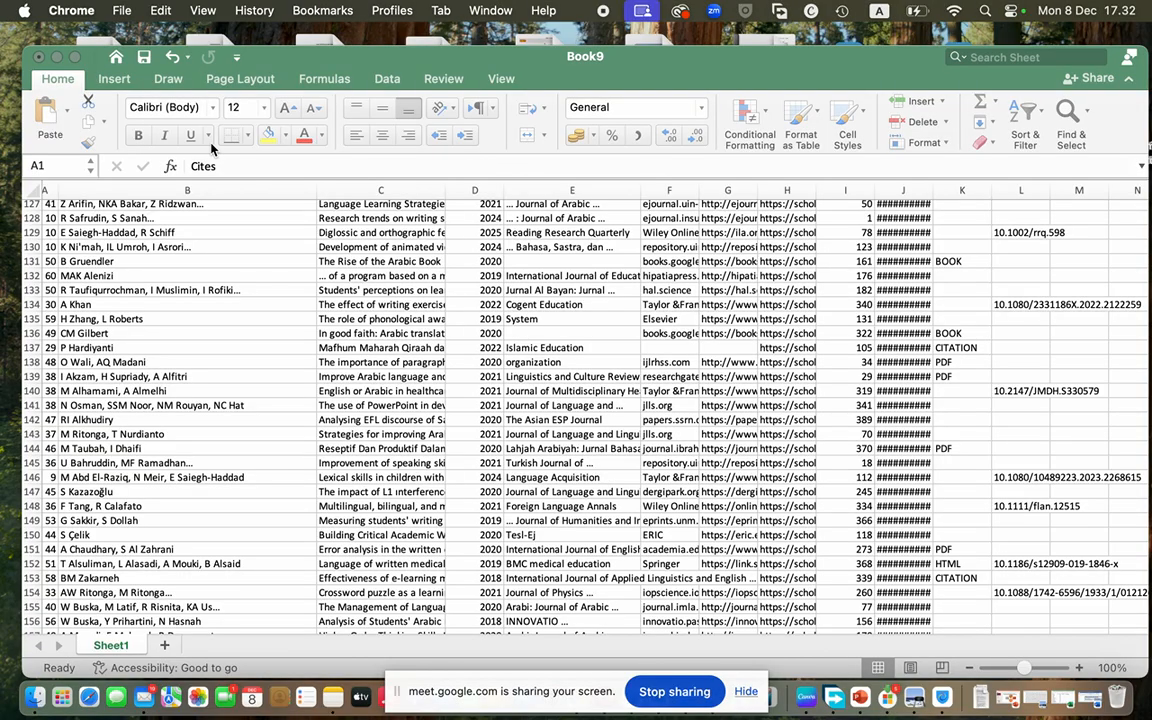
left_click(35, 697)
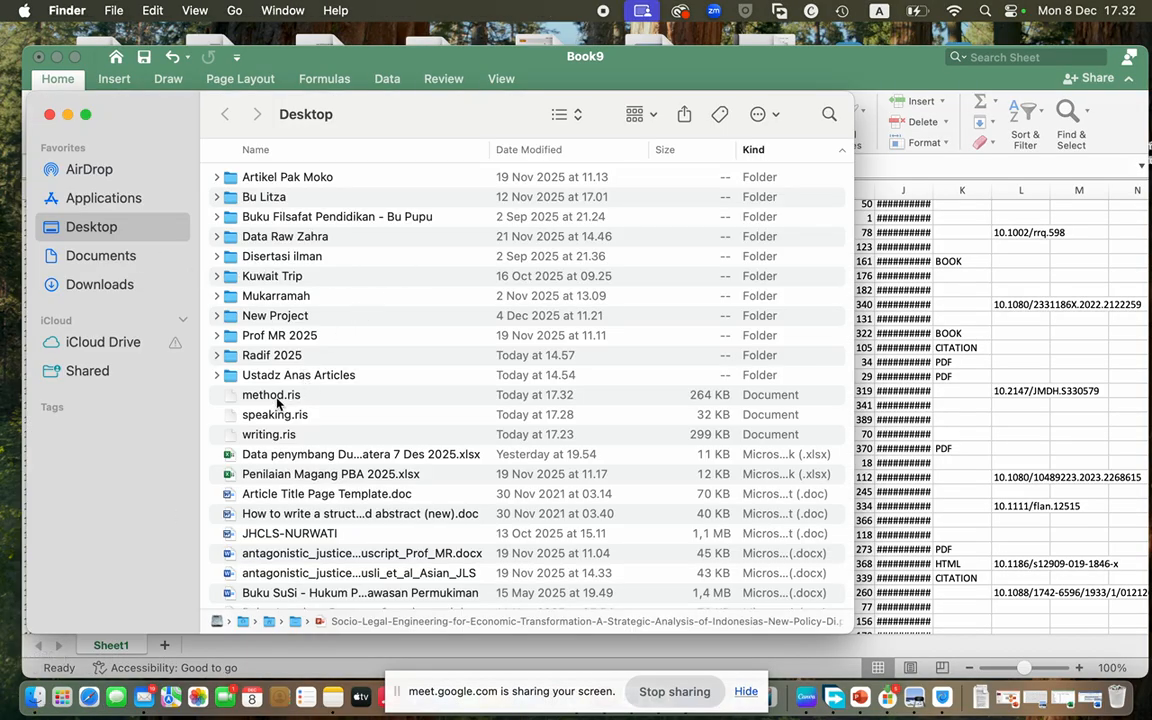
scroll(275, 395, "down", 3)
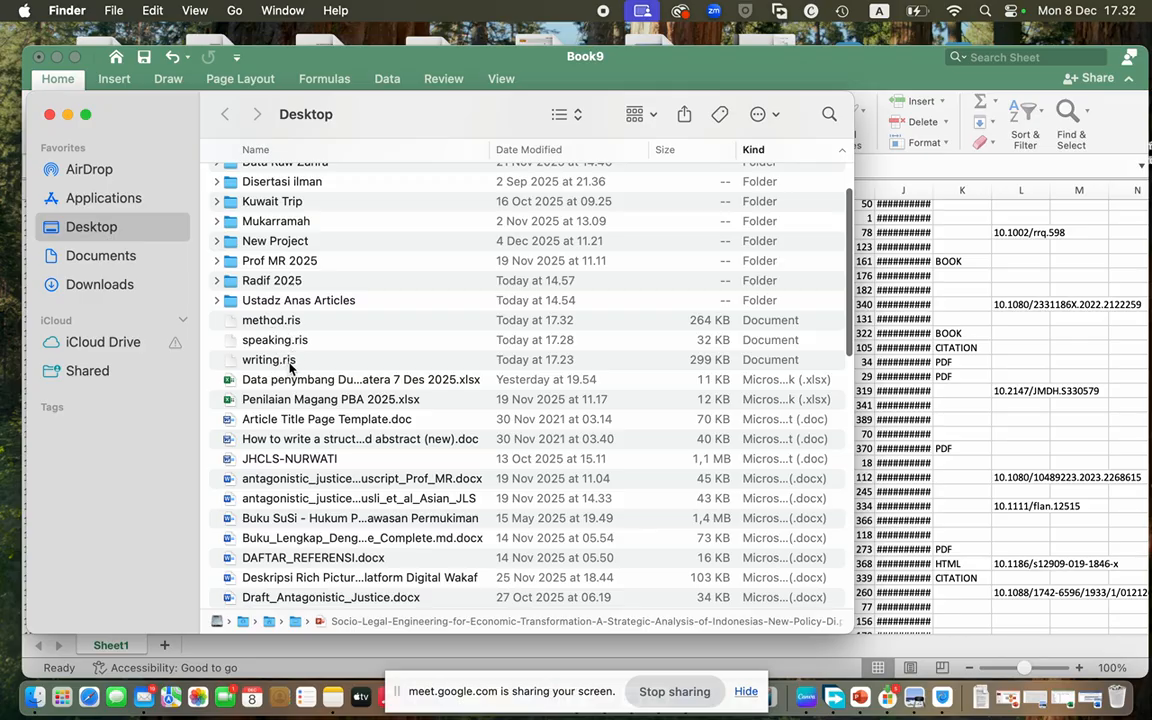
Step: Move the screen-sharing bar clear of the Dock and open VOSviewer
left_click(576, 697)
left_click_drag(316, 672, 270, 659)
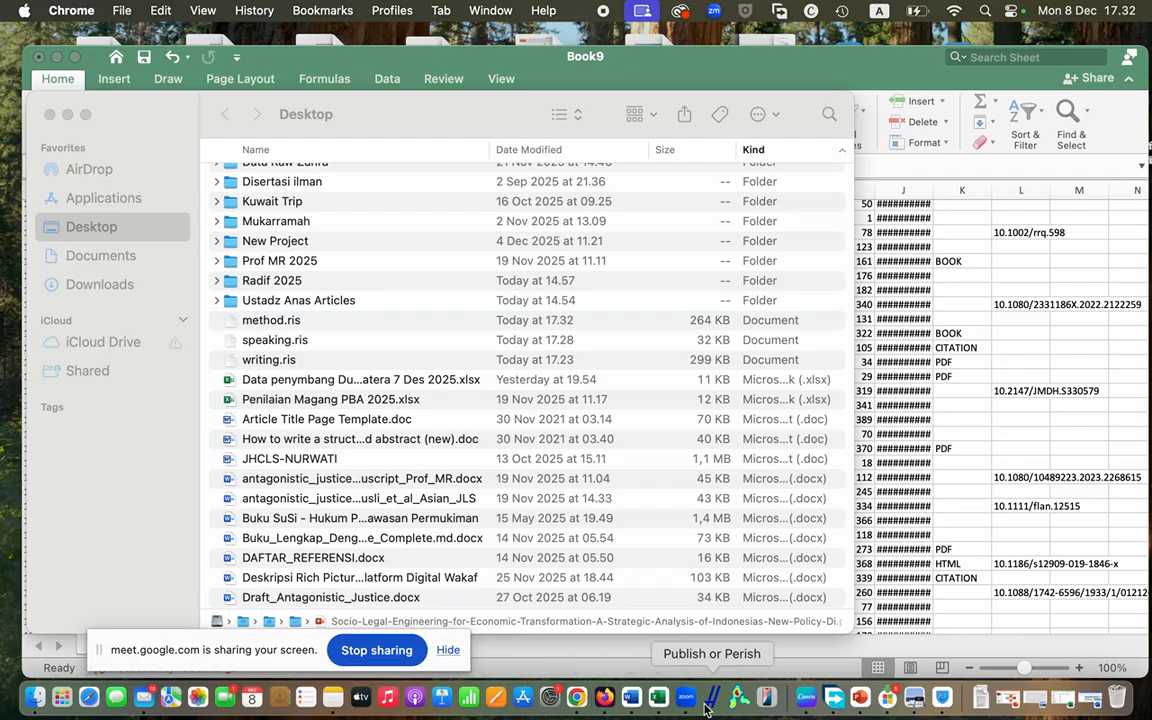
left_click(737, 700)
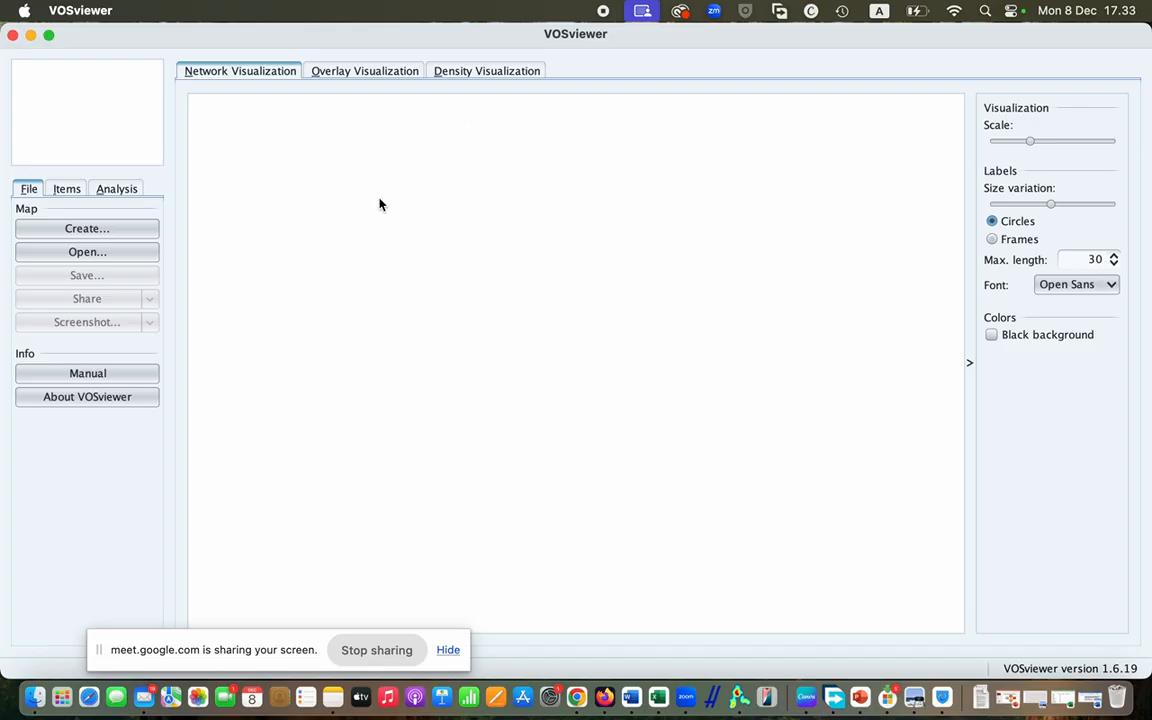
Step: Start a new map based on text data, with reference manager files as the data source
left_click(110, 231)
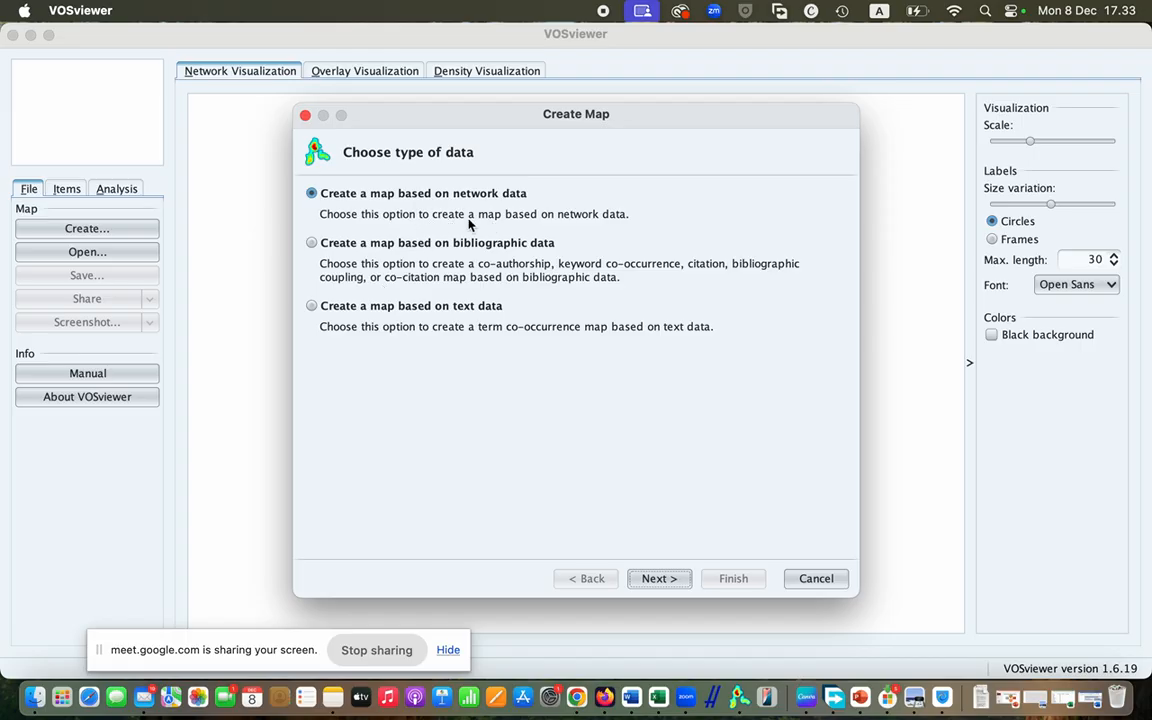
left_click(660, 579)
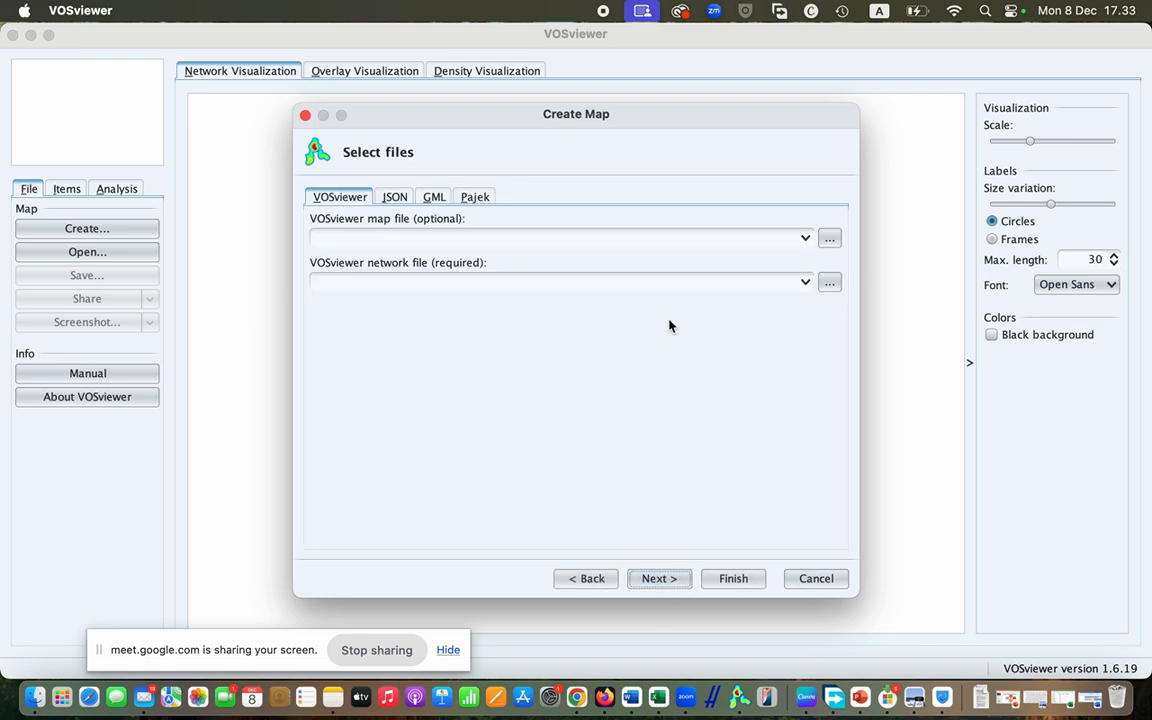
left_click(580, 579)
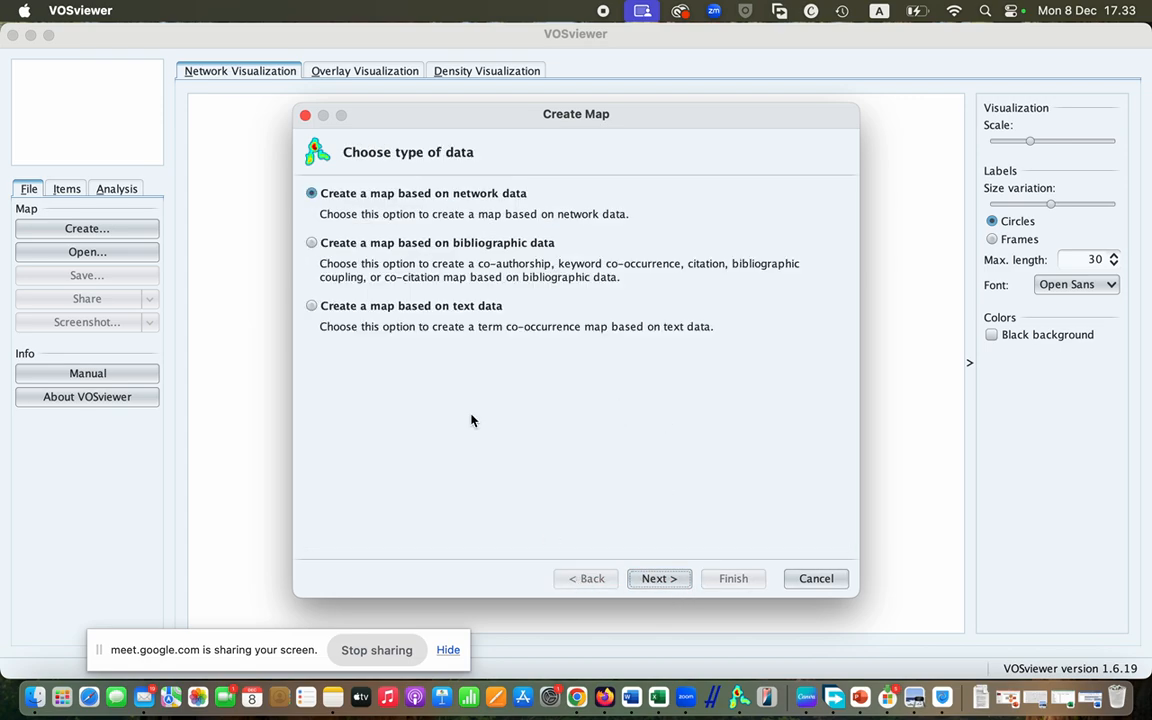
left_click(310, 307)
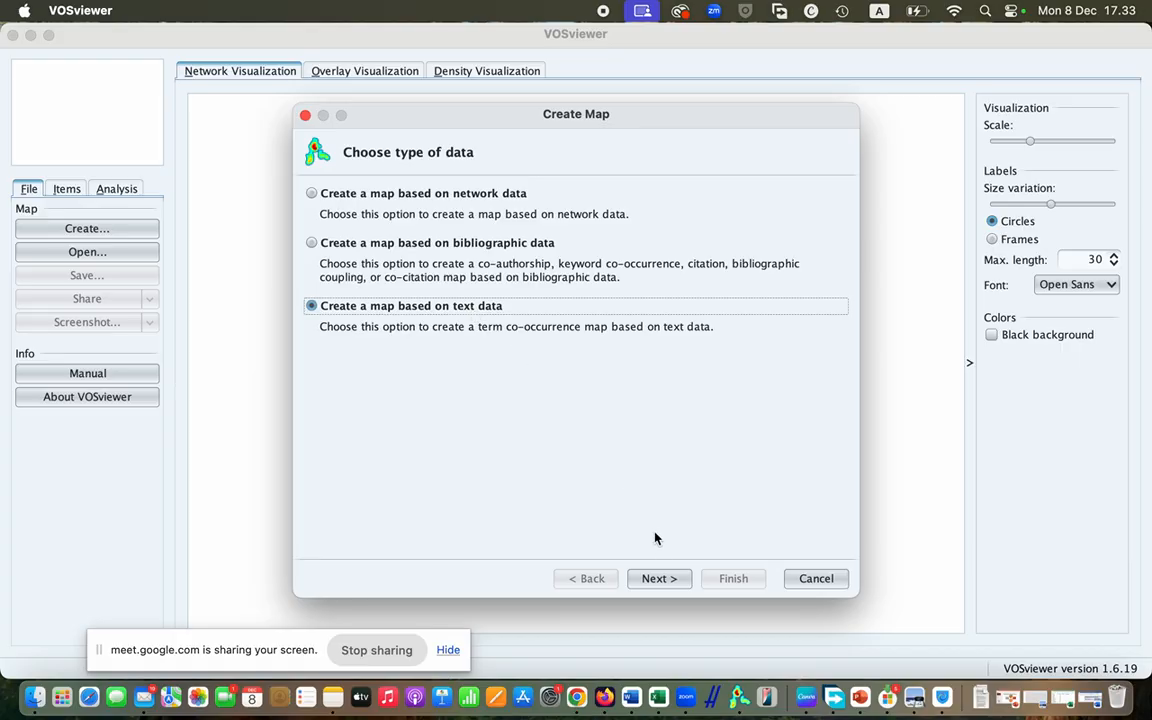
left_click(661, 577)
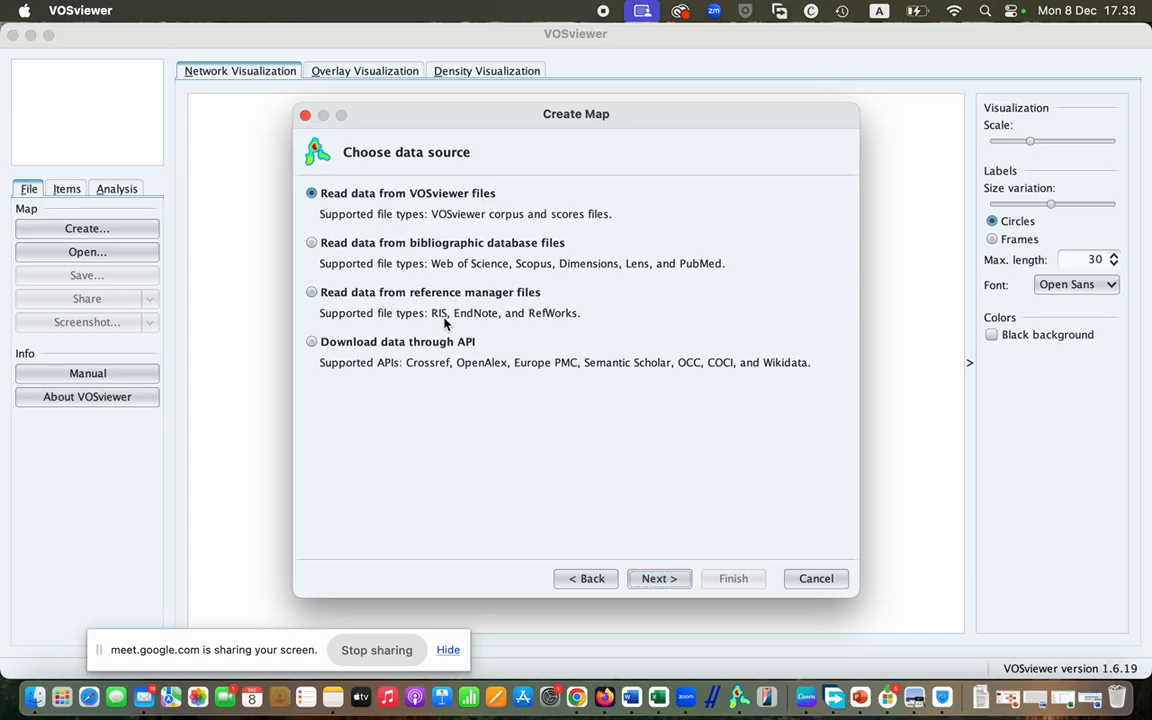
left_click(312, 293)
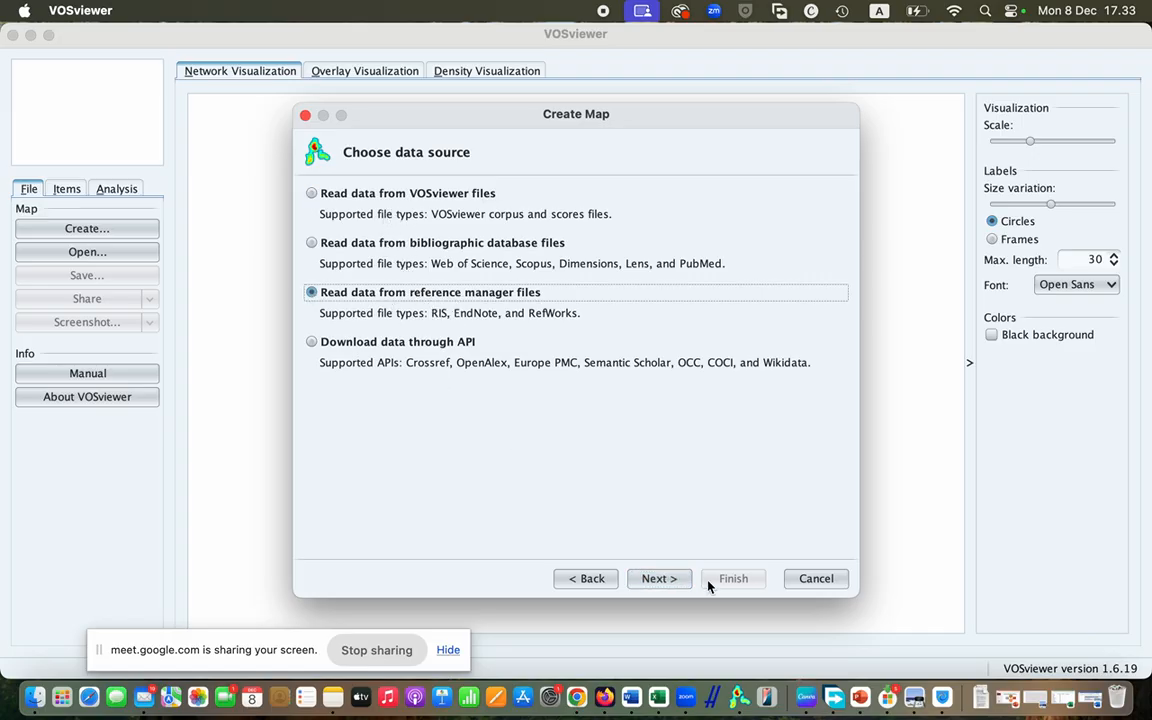
left_click(659, 578)
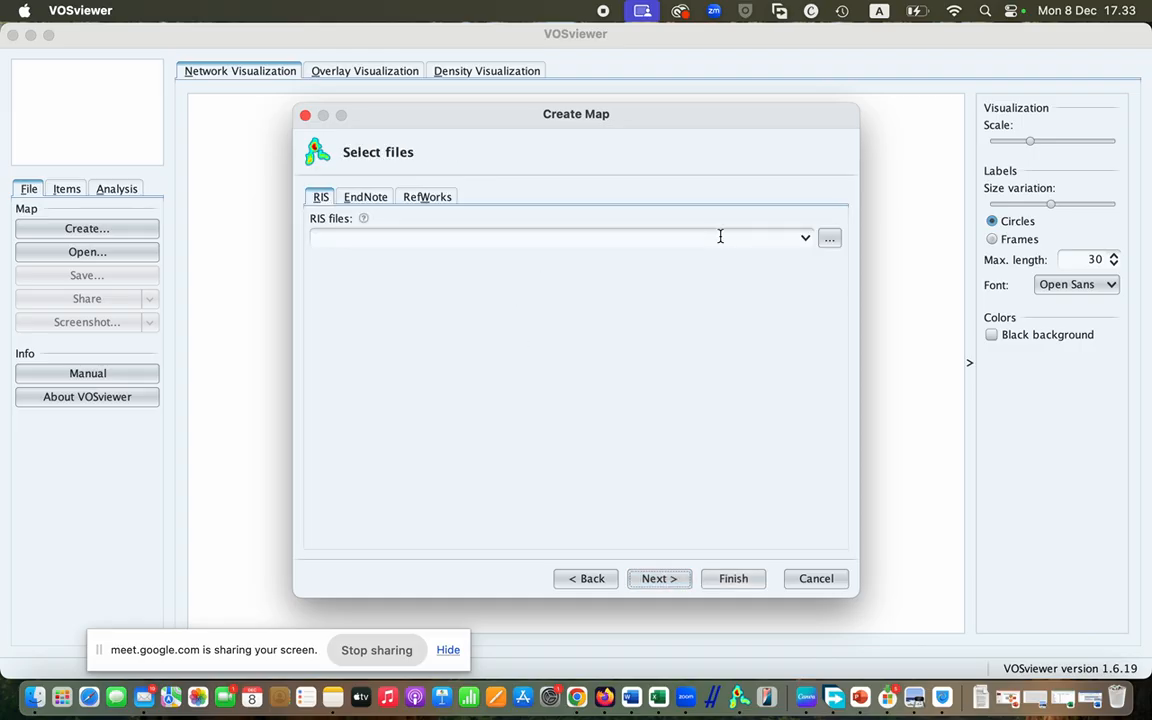
Step: Load method.ris, speaking.ris and writing.ris from the Desktop as the RIS files for the map
left_click(829, 237)
scroll(543, 333, "right", 10)
scroll(543, 333, "left", 10)
double_click(398, 296)
left_click(608, 280)
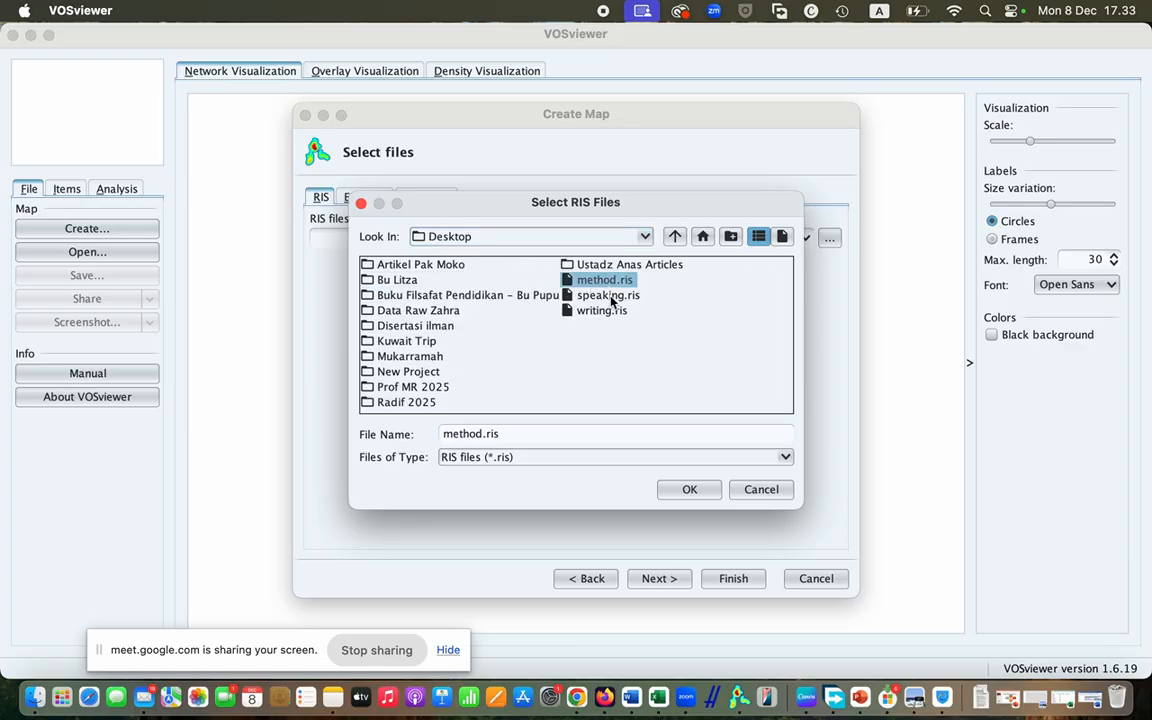
left_click(608, 295, "shift")
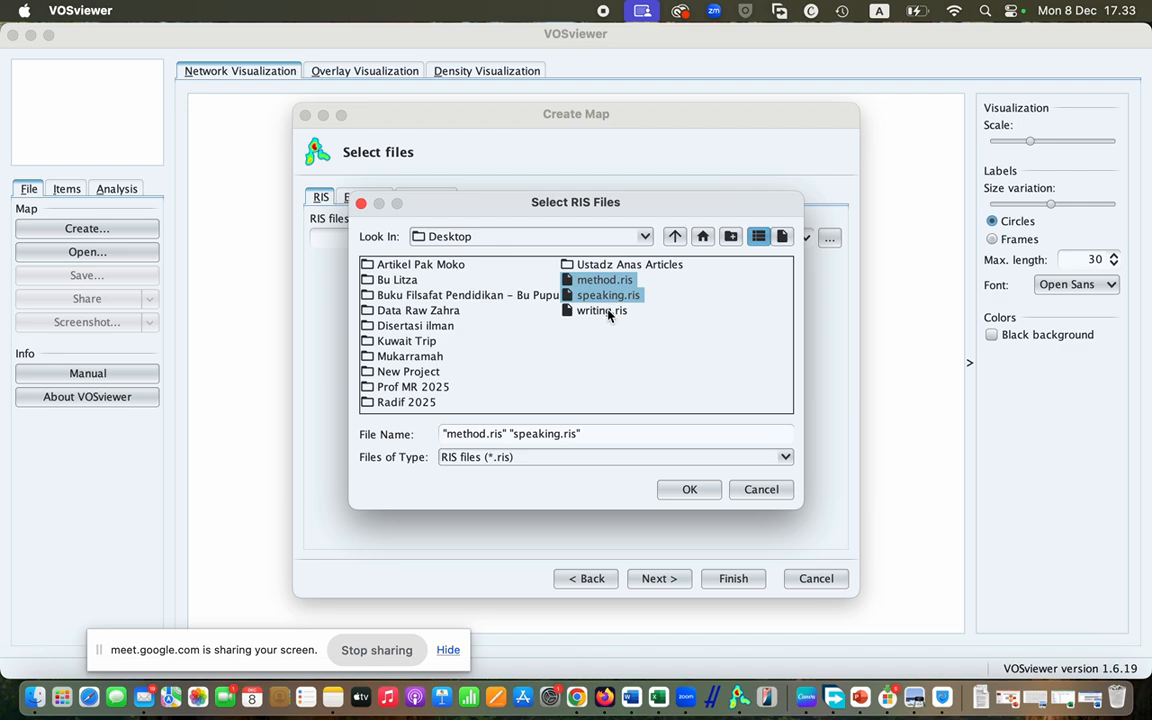
left_click(603, 311, "shift")
left_click(689, 489)
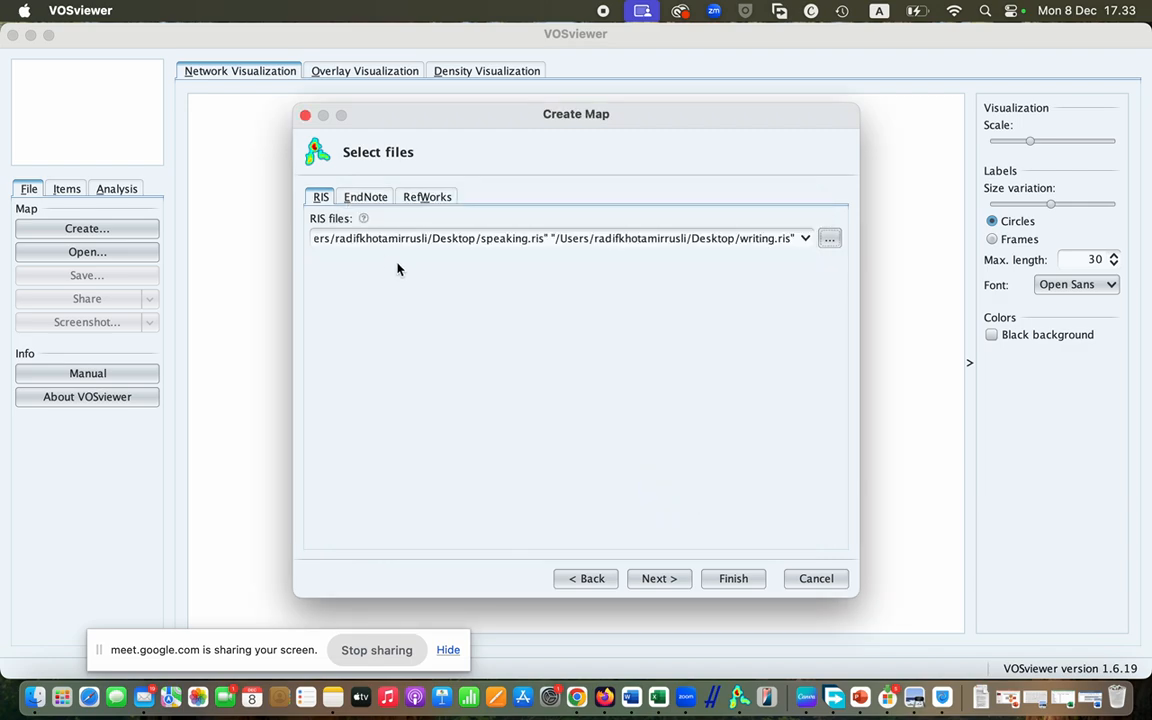
Step: Accept title and abstract fields, binary counting, a minimum of 10 occurrences and 56 terms to reach the term verification
left_click(664, 580)
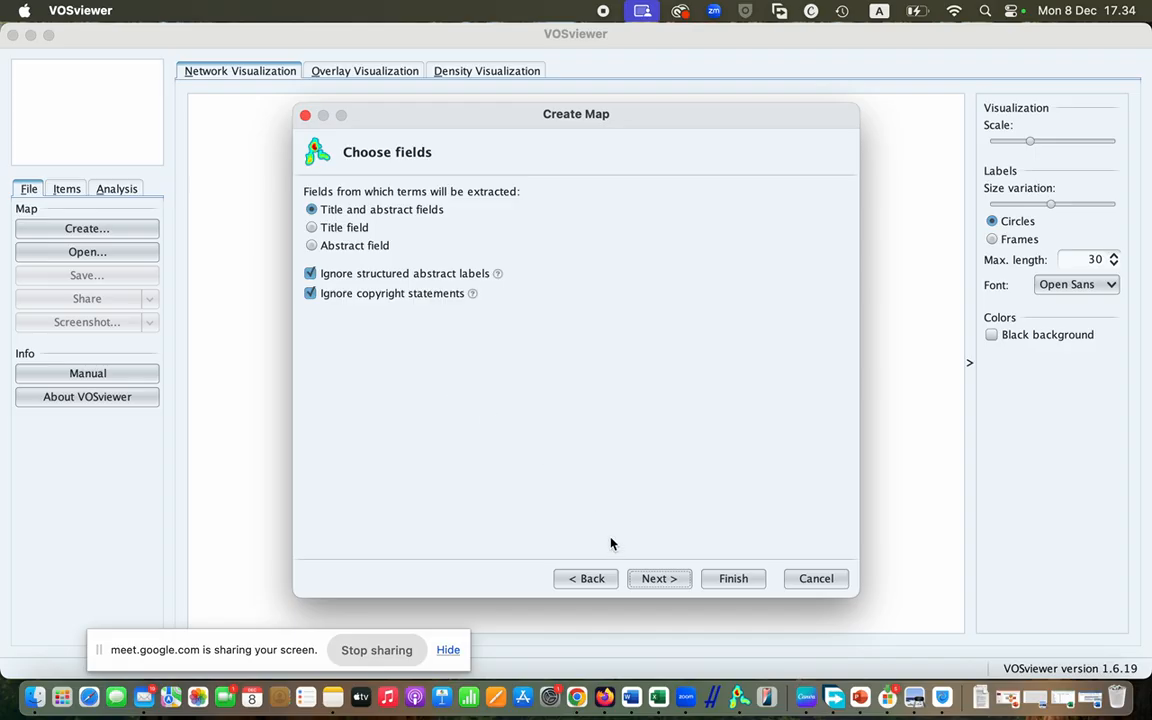
left_click(660, 579)
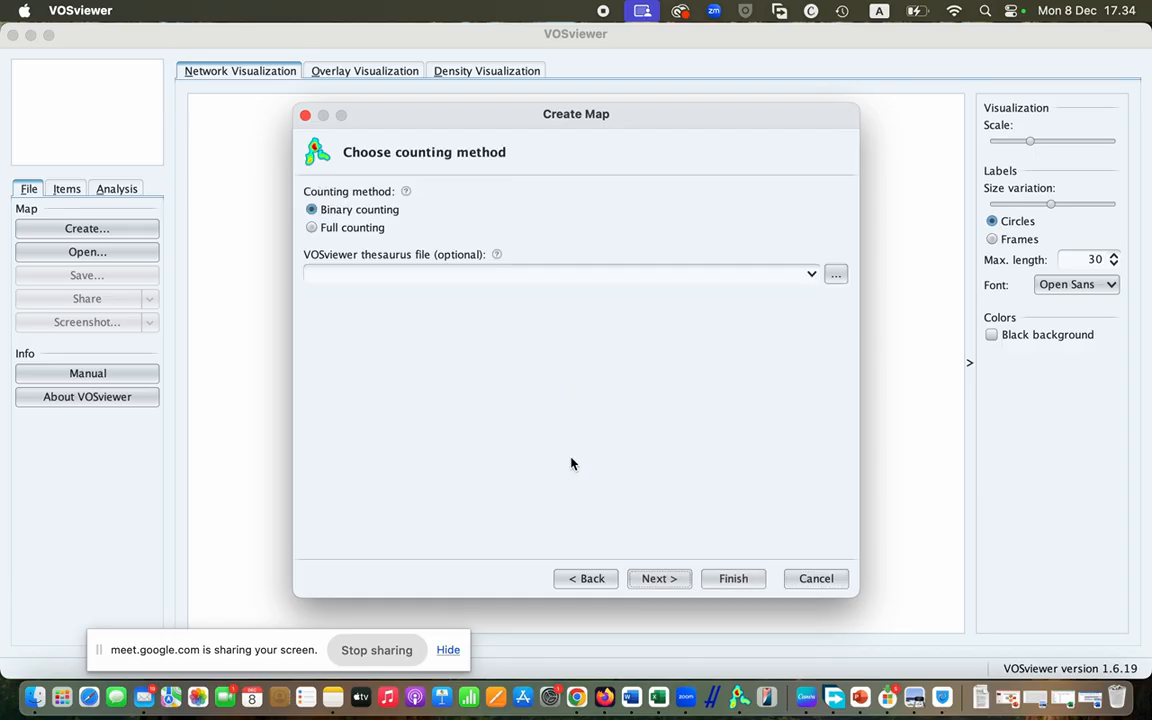
left_click(674, 580)
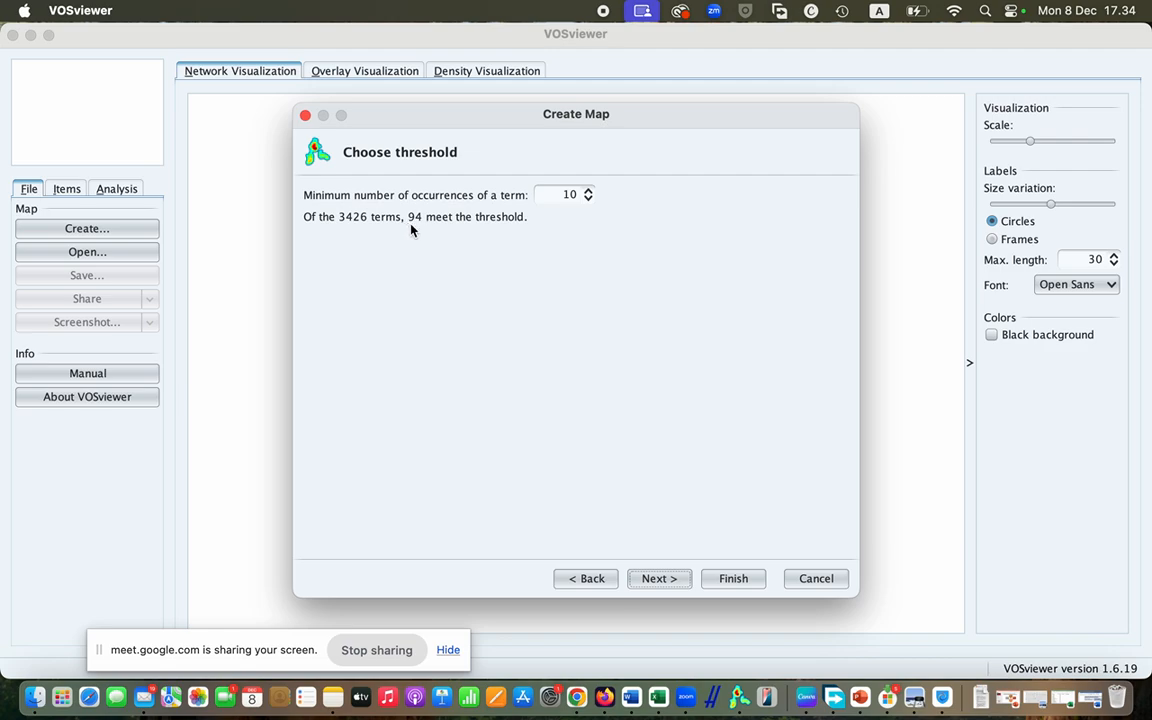
left_click(655, 578)
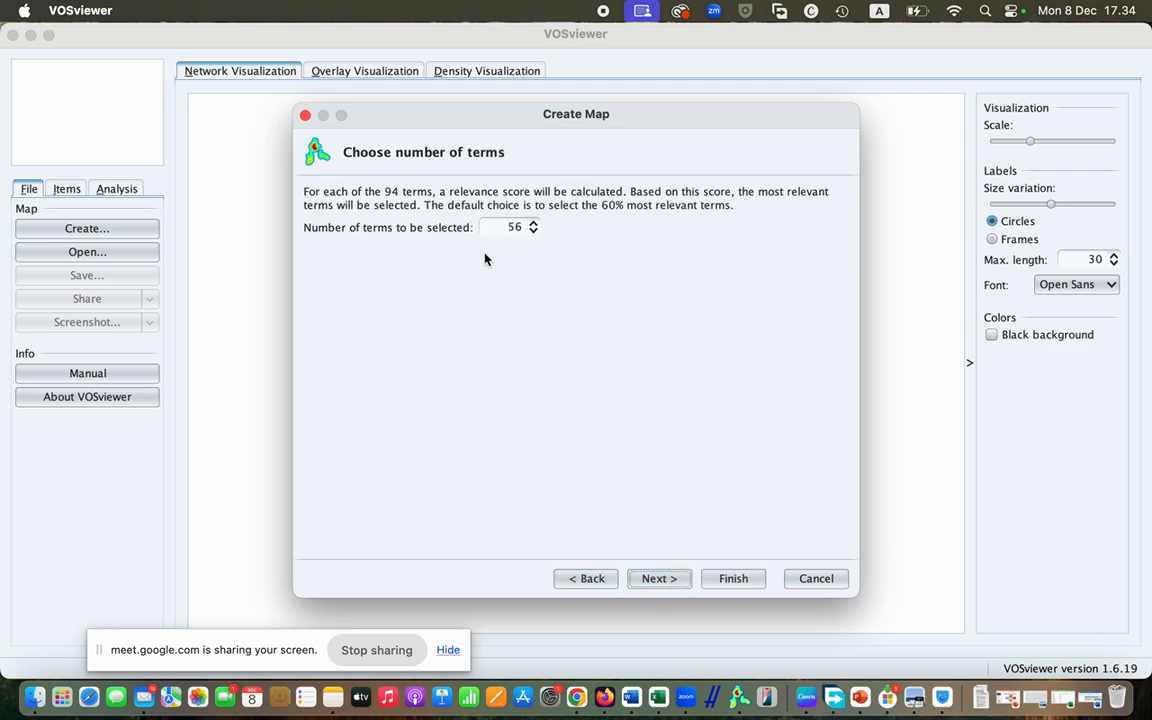
left_click(662, 579)
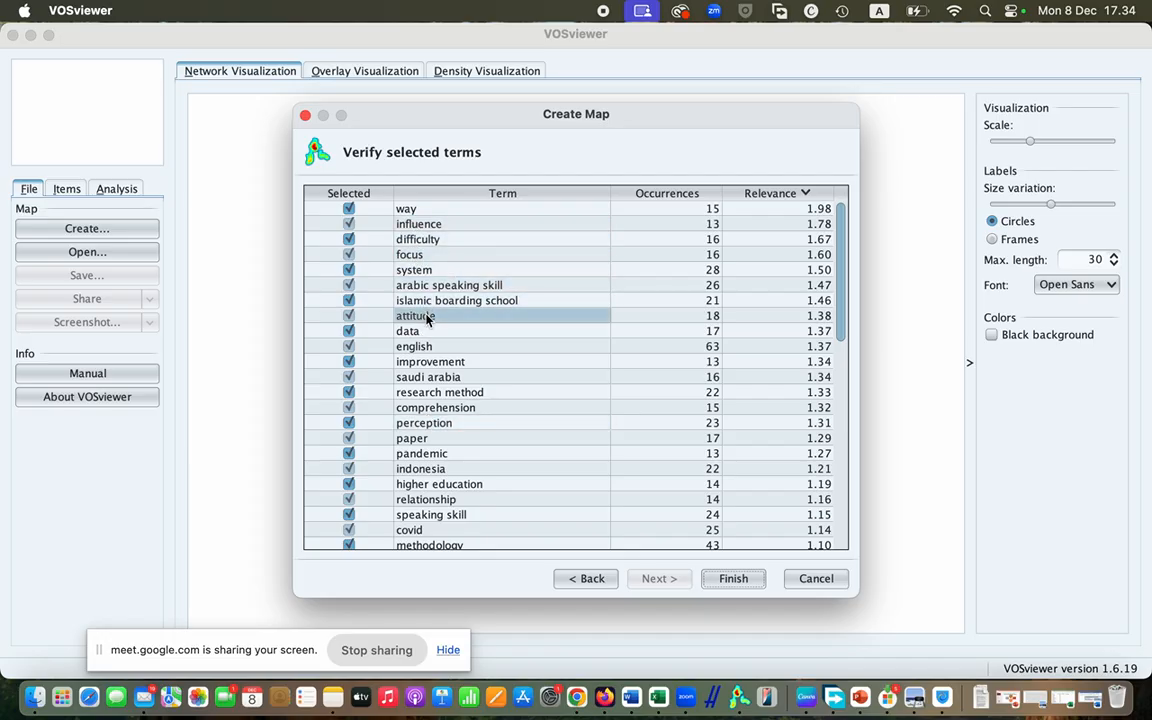
Step: Exclude the term "english" from the verified terms, check the rest of the list and finish creating the map
left_click(350, 347)
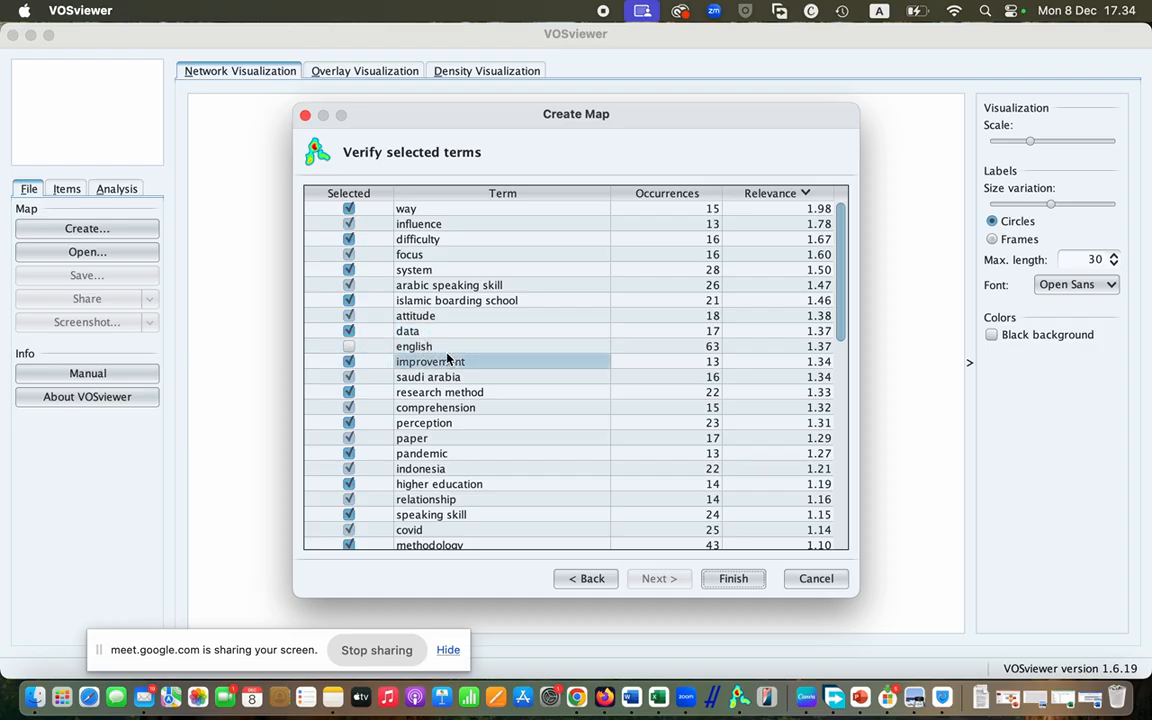
scroll(447, 358, "down", 3)
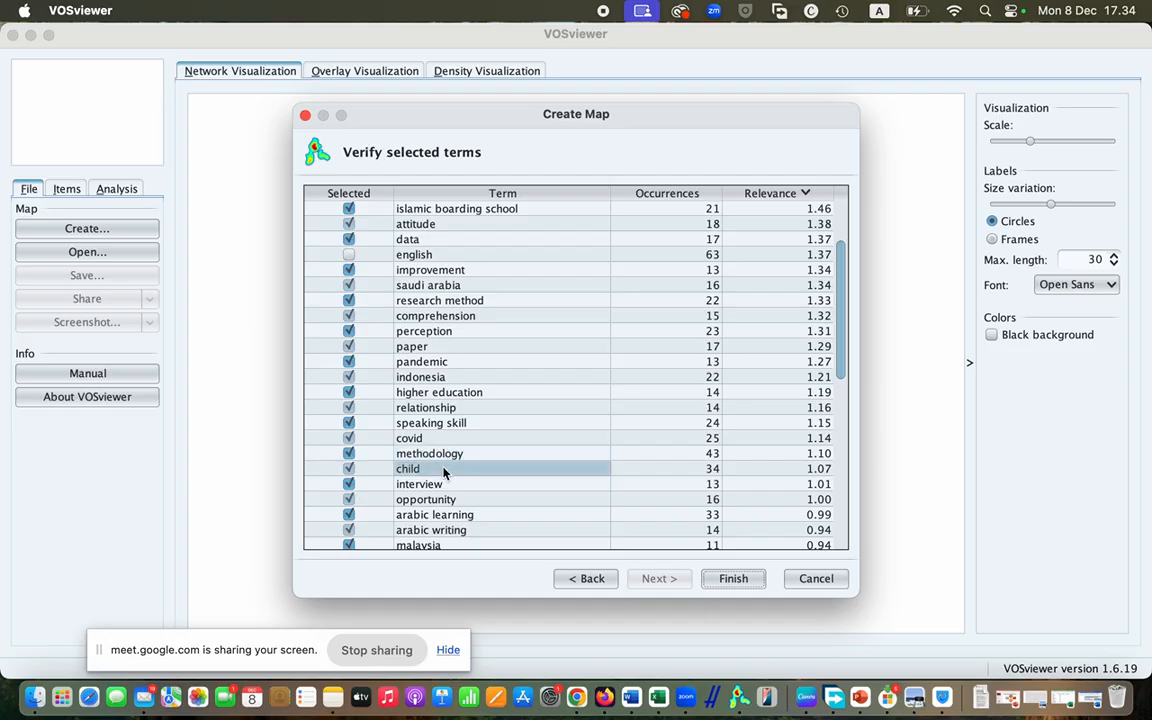
scroll(445, 473, "down", 5)
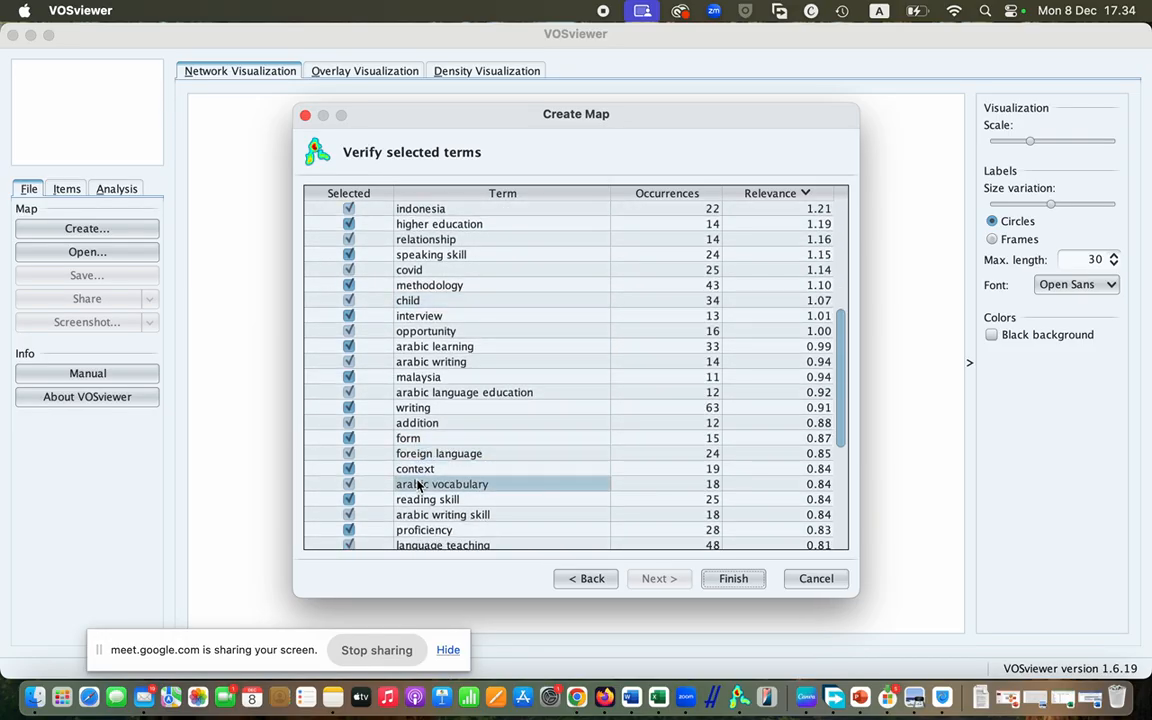
scroll(400, 500, "down", 3)
scroll(420, 478, "down", 3)
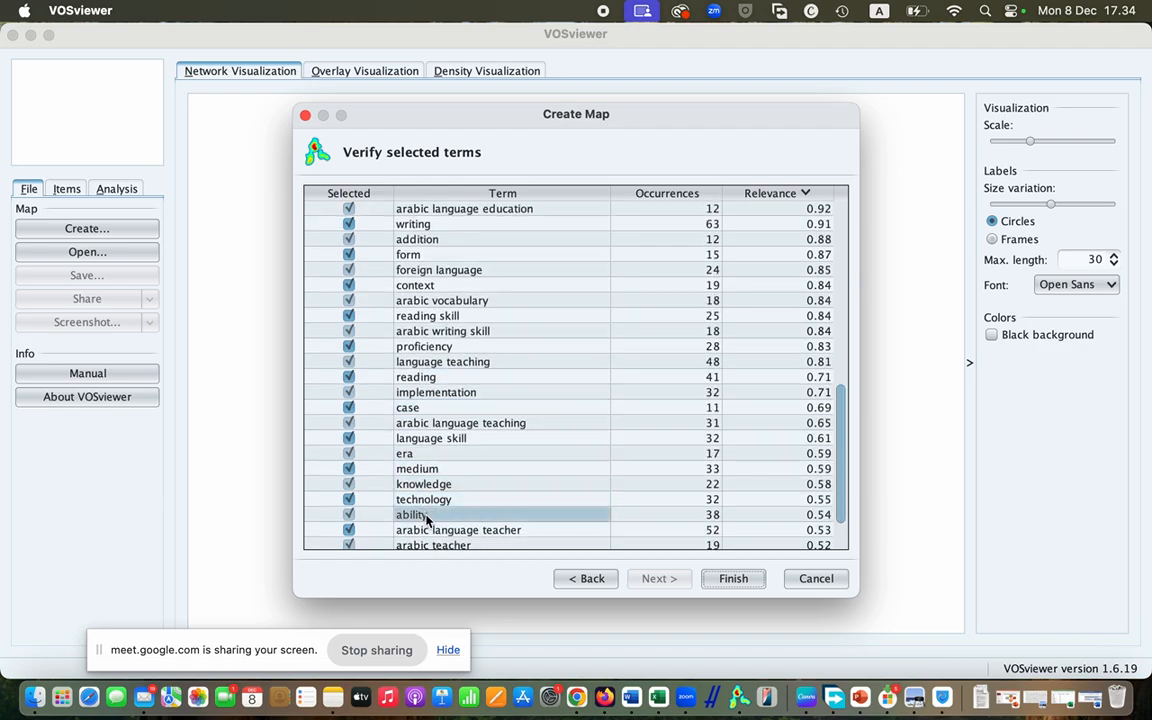
scroll(420, 514, "down", 2)
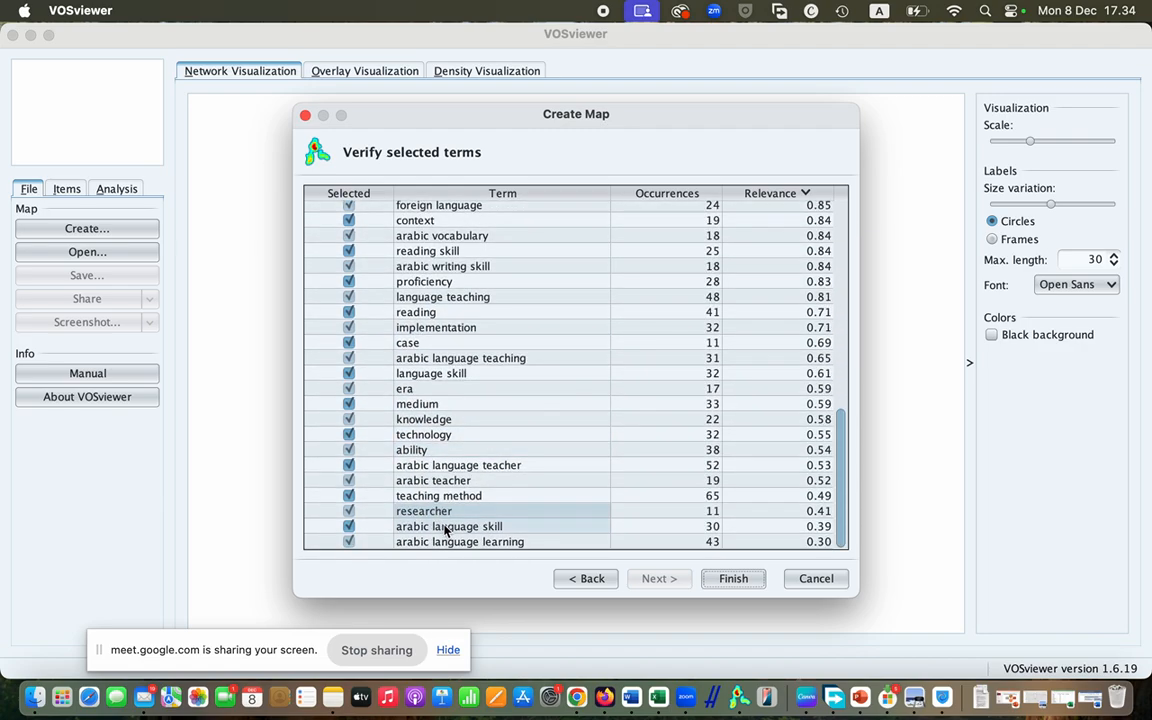
left_click(728, 581)
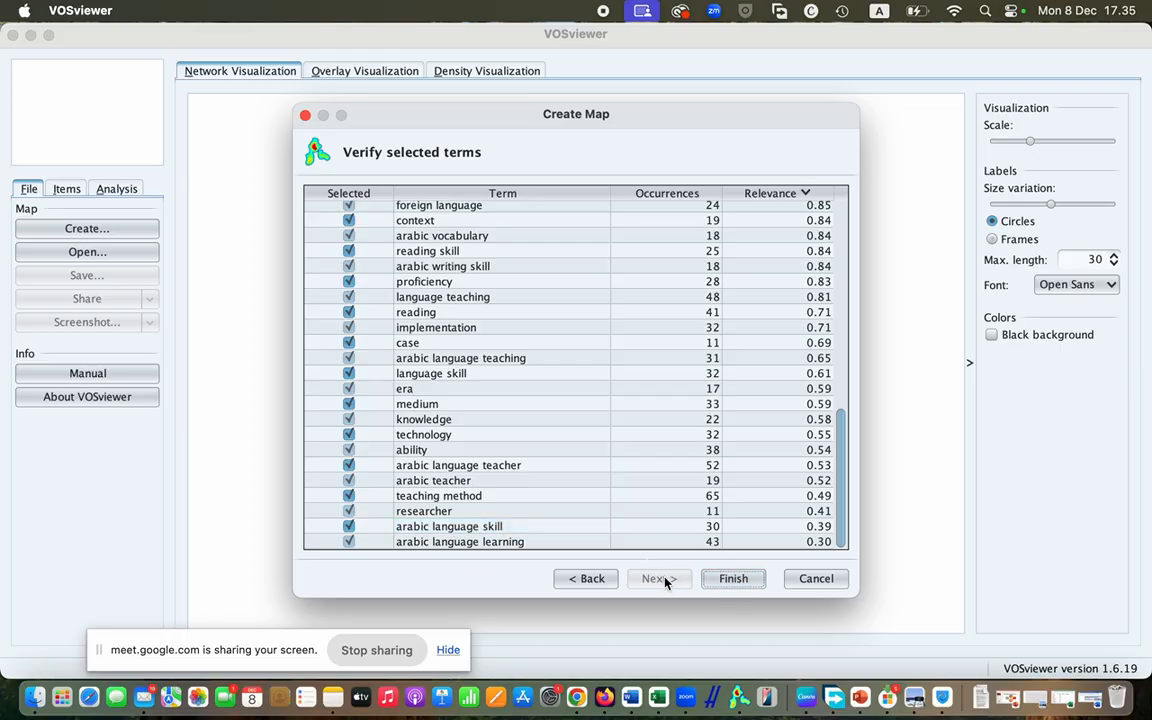
left_click(728, 579)
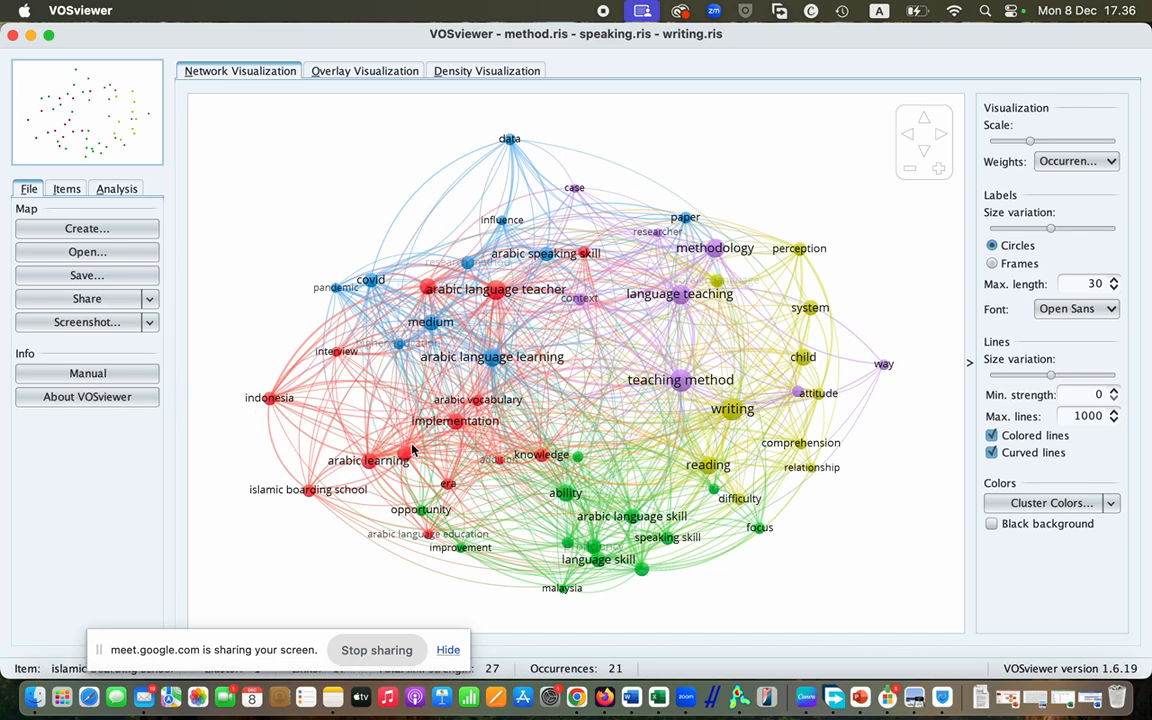
Step: Examine the map's items grouped by cluster, from Cluster 1 through Cluster 5, moving the screen-sharing bar clear of the list
left_click(67, 189)
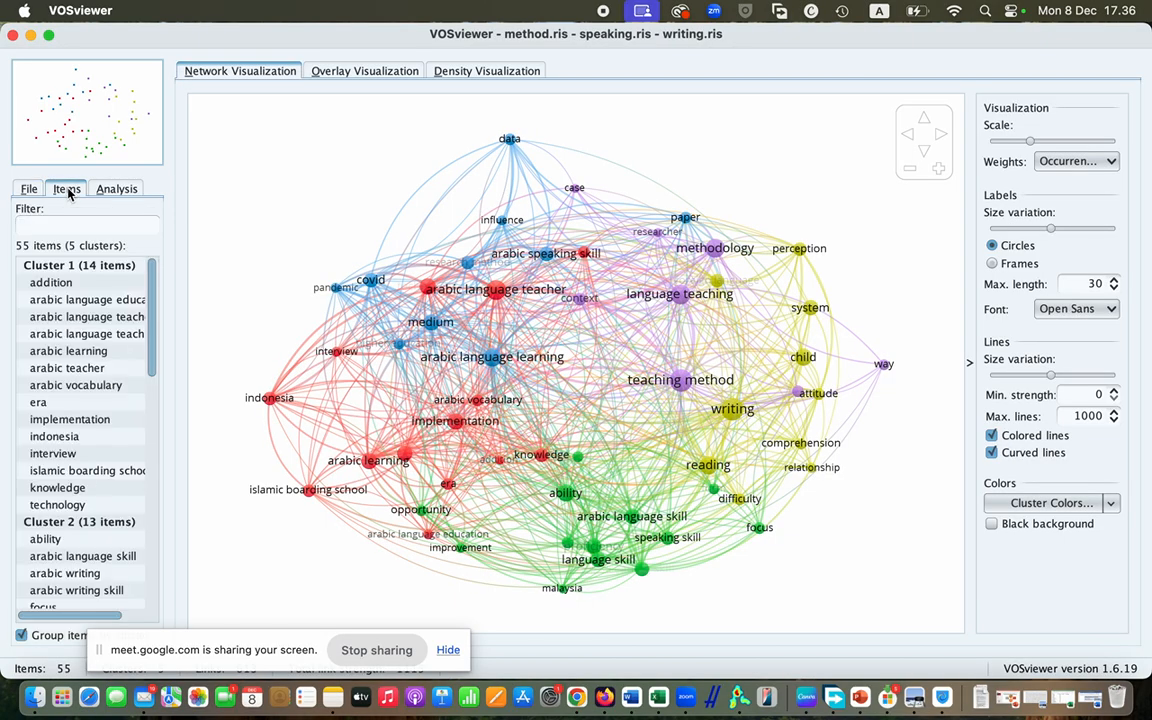
left_click(61, 268)
left_click(54, 285)
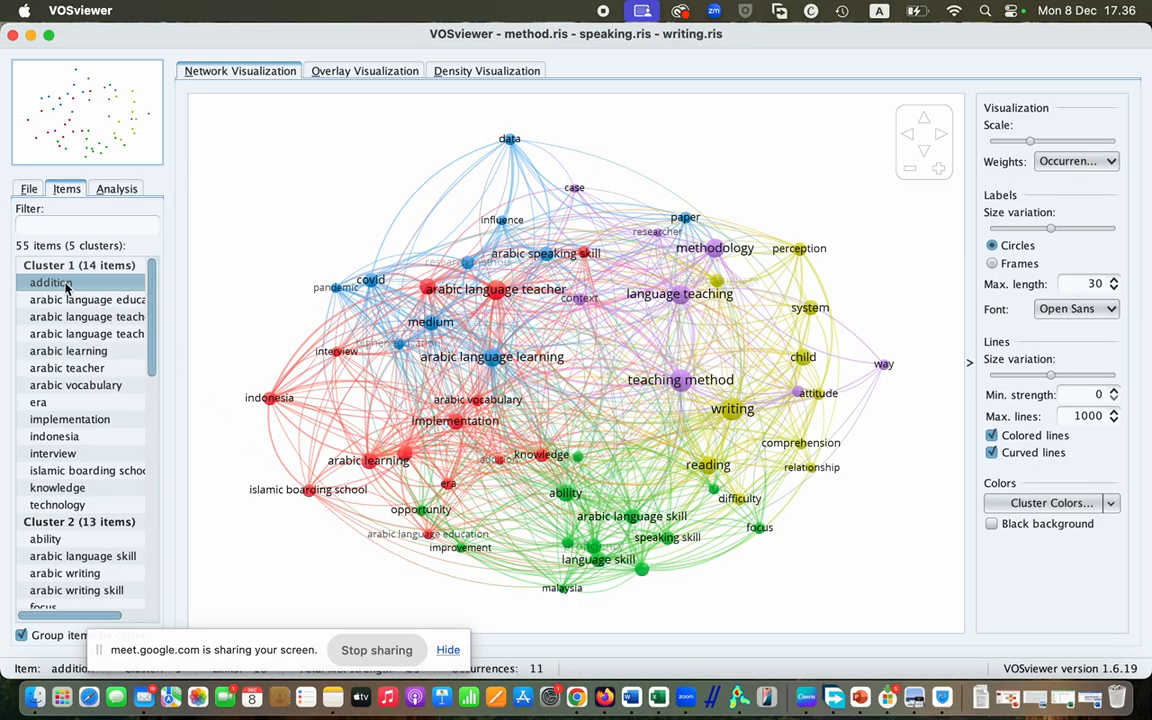
left_click_drag(296, 650, 427, 102)
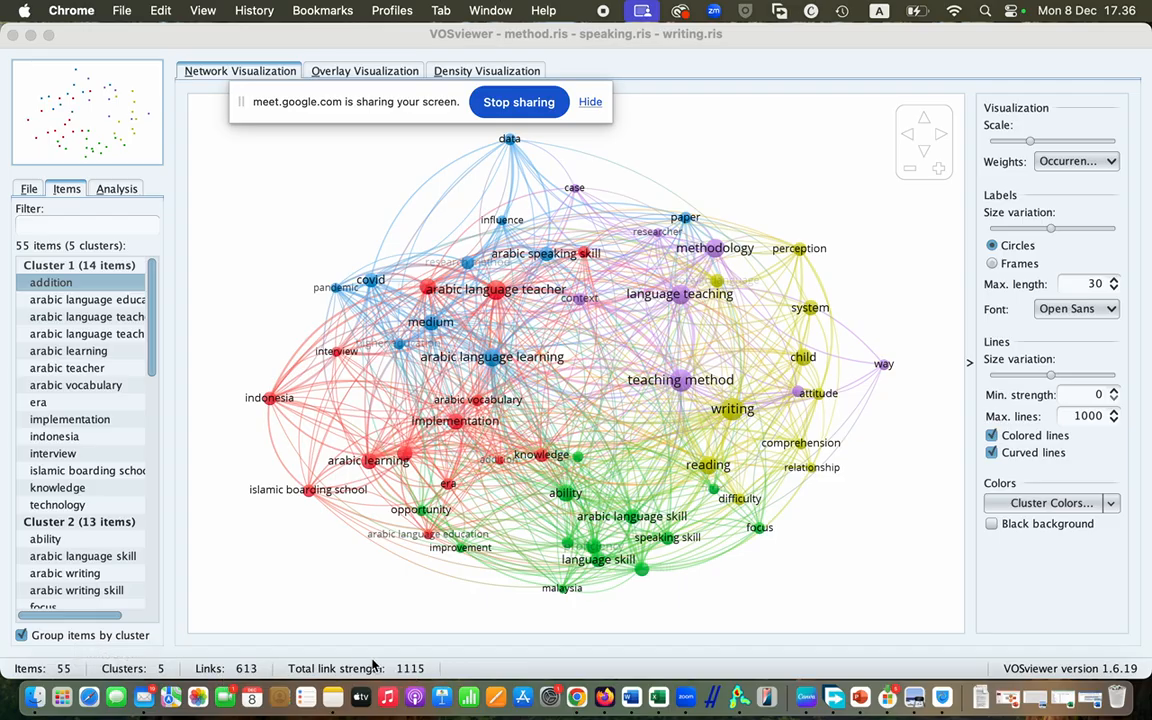
left_click(65, 303)
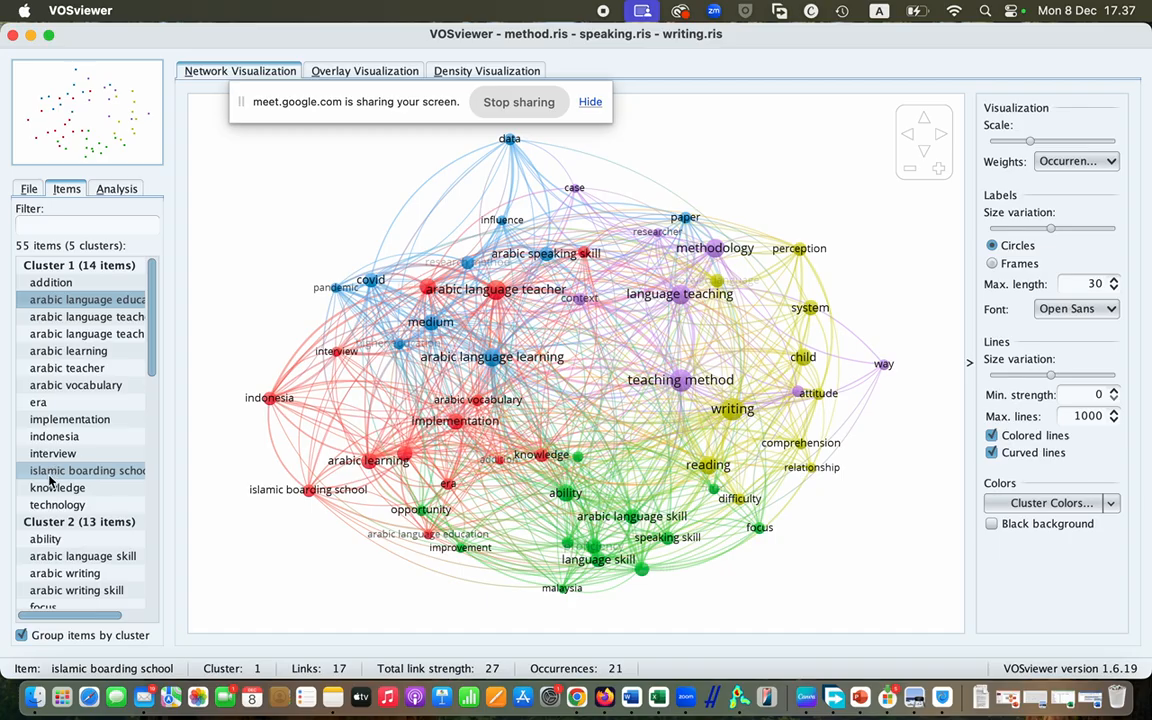
scroll(57, 509, "down", 10)
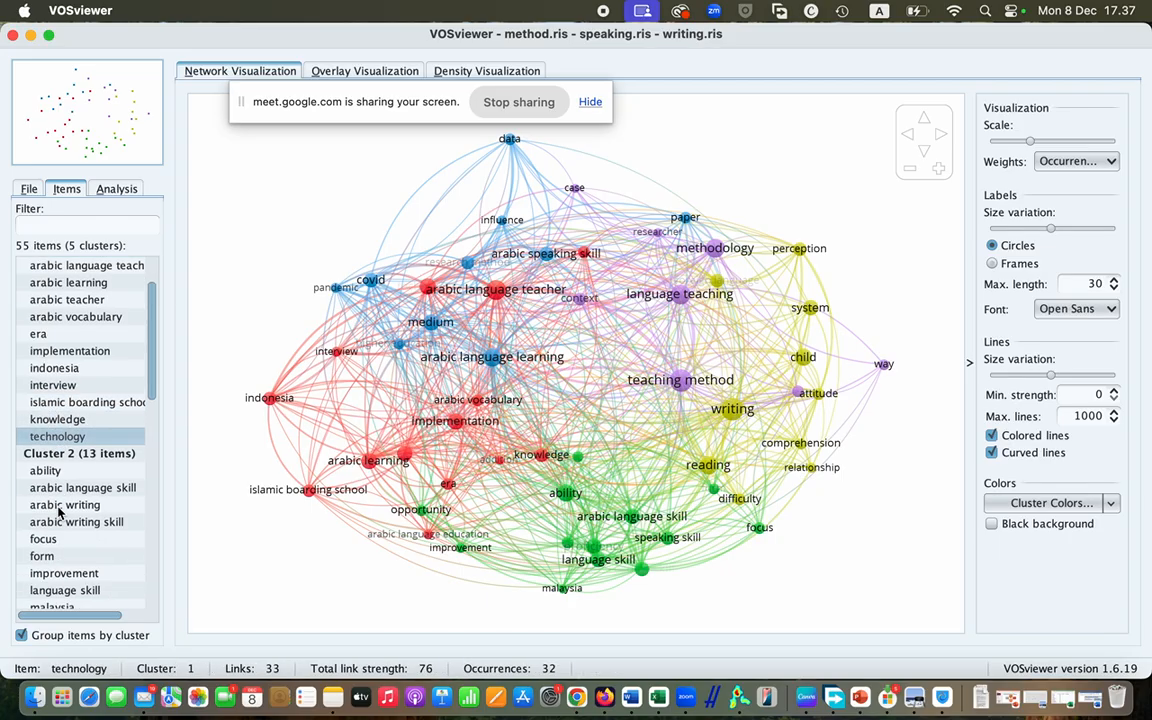
scroll(61, 402, "down", 8)
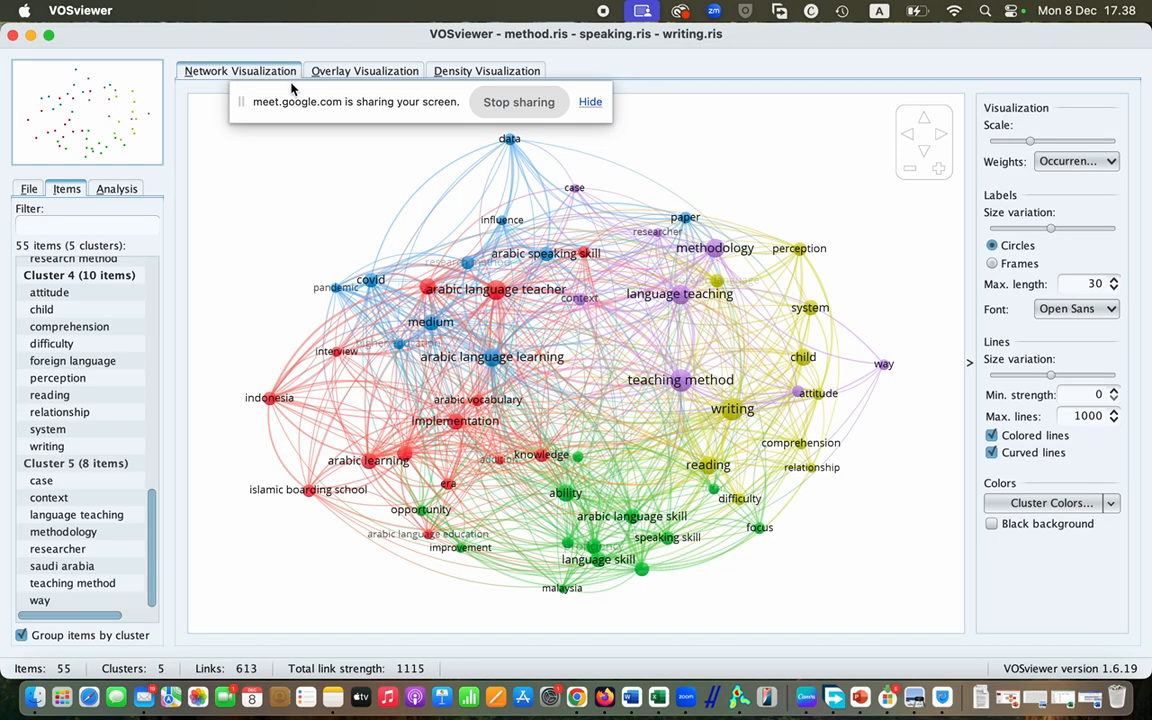
Step: View the overlay and density visualizations, slightly increasing the density map's label size variation and slightly reducing its scale and kernel width
left_click(346, 77)
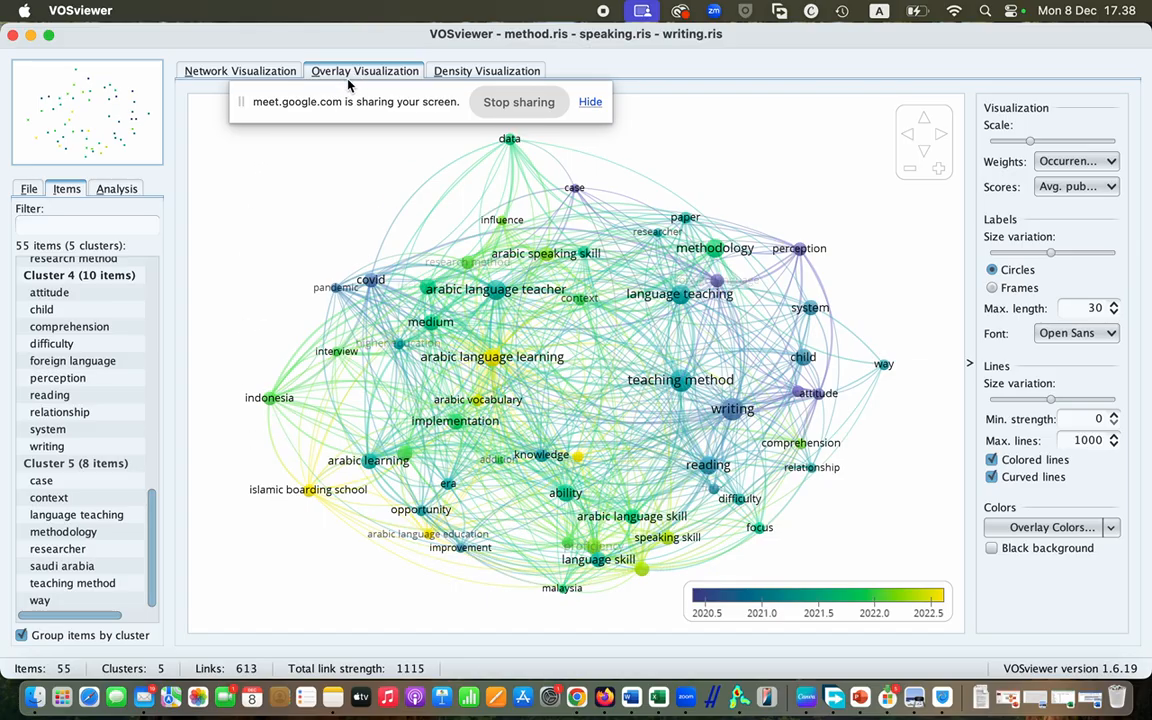
left_click(440, 68)
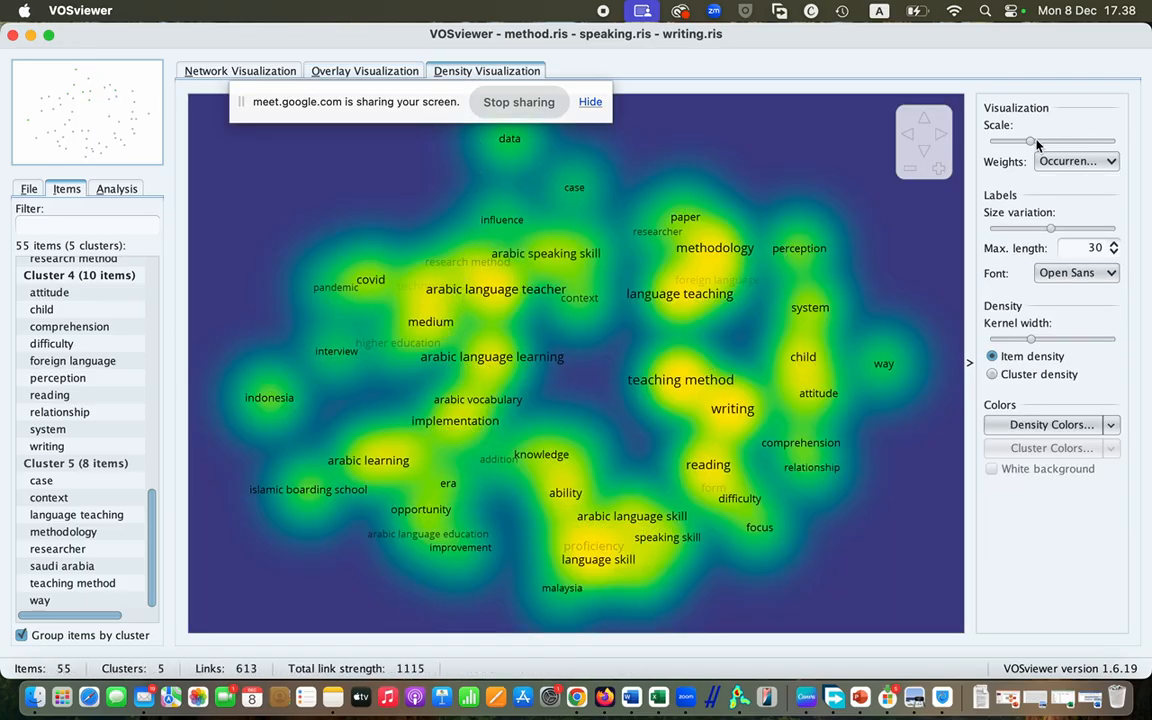
mouse_move(1050, 228)
left_mouse_down()
mouse_move(1000, 238)
mouse_move(1110, 230)
mouse_move(1035, 227)
mouse_move(1041, 178)
mouse_move(1030, 232)
mouse_move(1057, 229)
left_mouse_up()
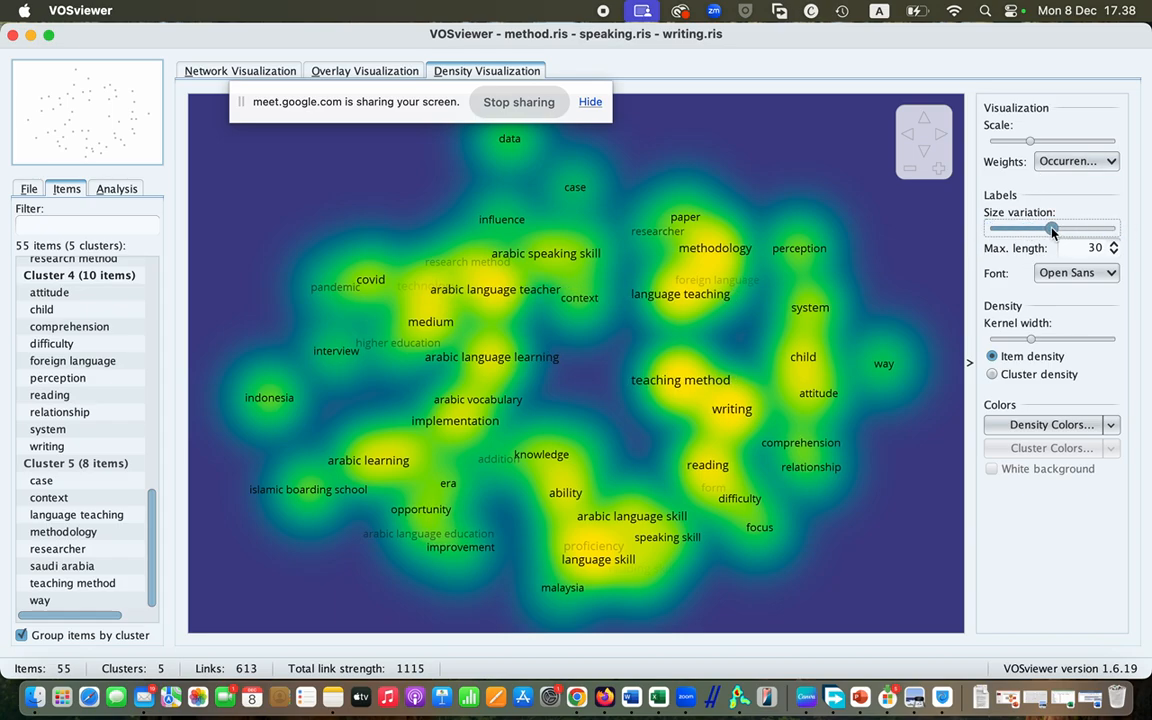
left_click(1031, 141)
mouse_move(1033, 145)
left_mouse_down()
mouse_move(987, 146)
mouse_move(1088, 140)
mouse_move(1015, 150)
mouse_move(1028, 147)
left_mouse_up()
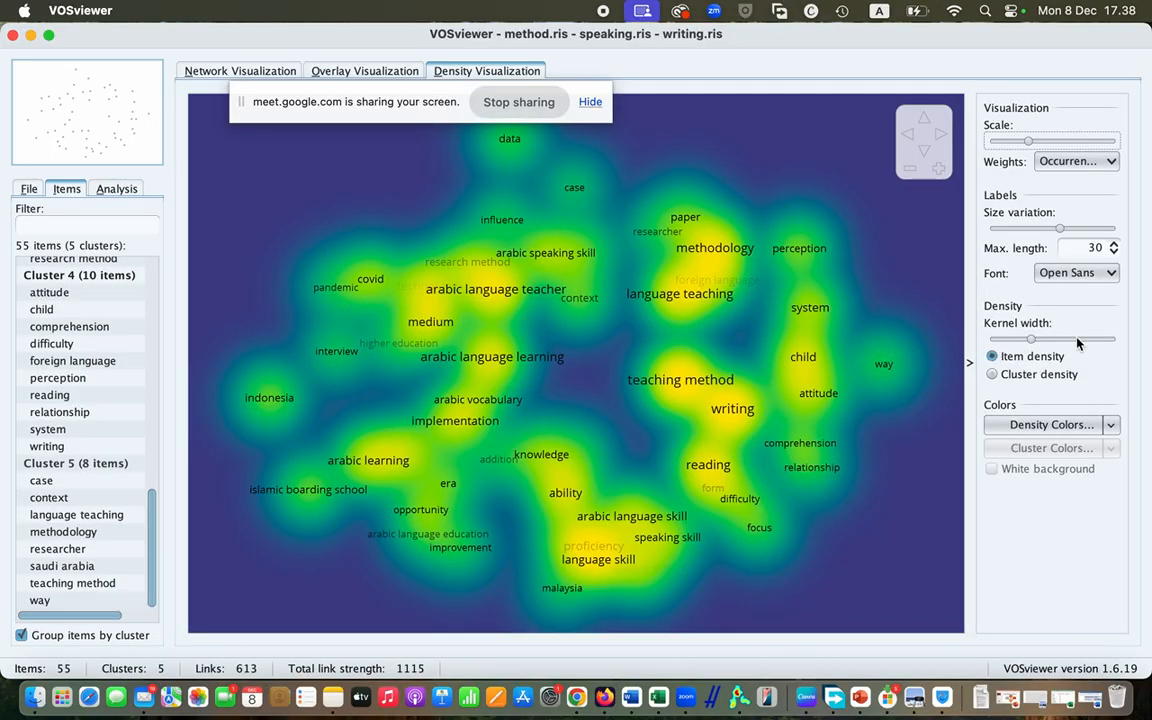
mouse_move(1031, 340)
left_mouse_down()
mouse_move(1097, 343)
mouse_move(1004, 348)
mouse_move(1101, 338)
mouse_move(1020, 345)
left_mouse_up()
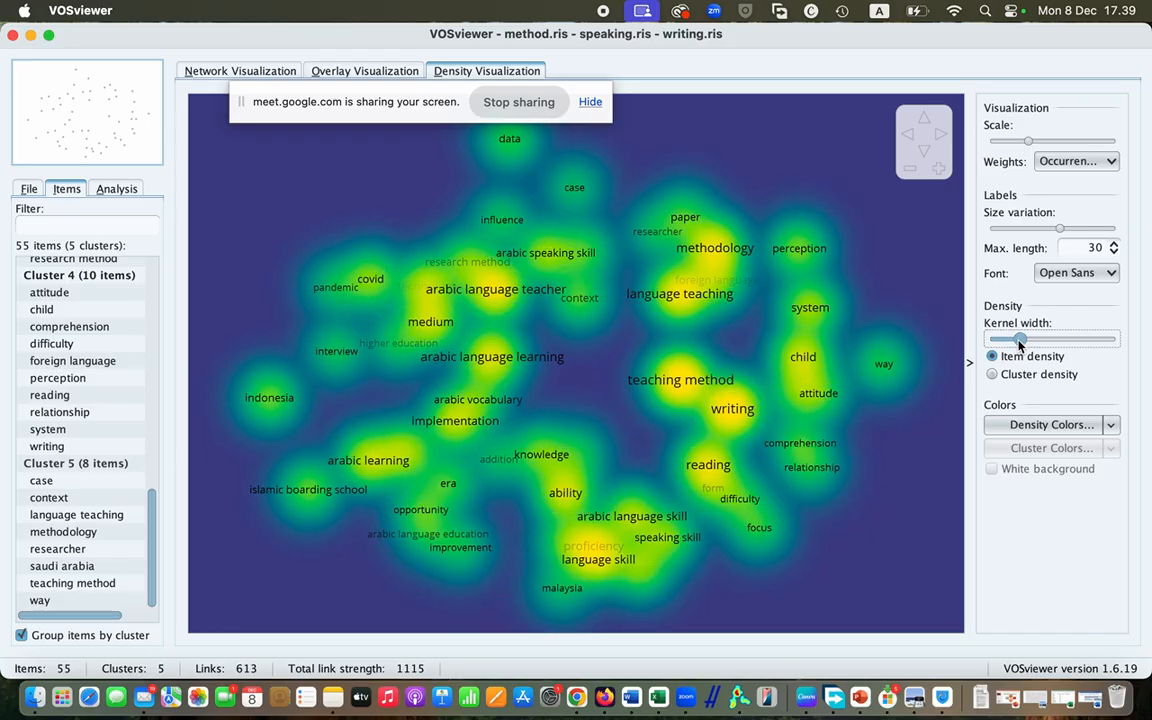
Step: Capture a full-screen screenshot of the density map, preview it and delete it
key("super+shift+3")
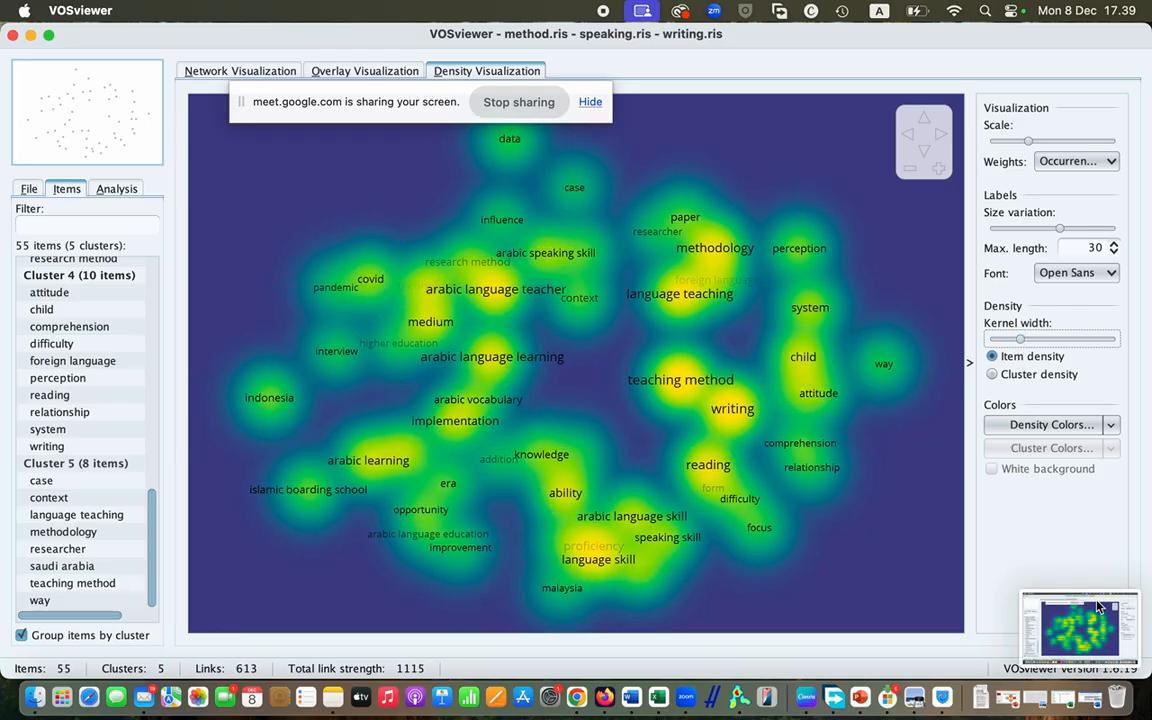
left_click(1080, 642)
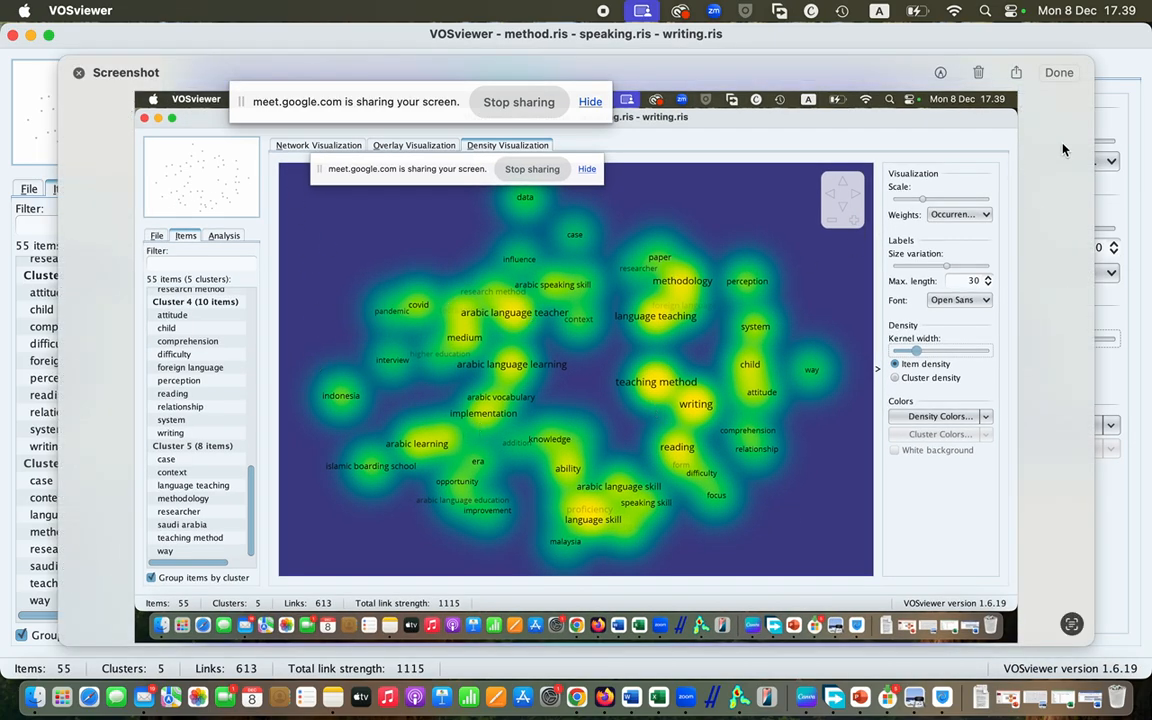
left_click(978, 72)
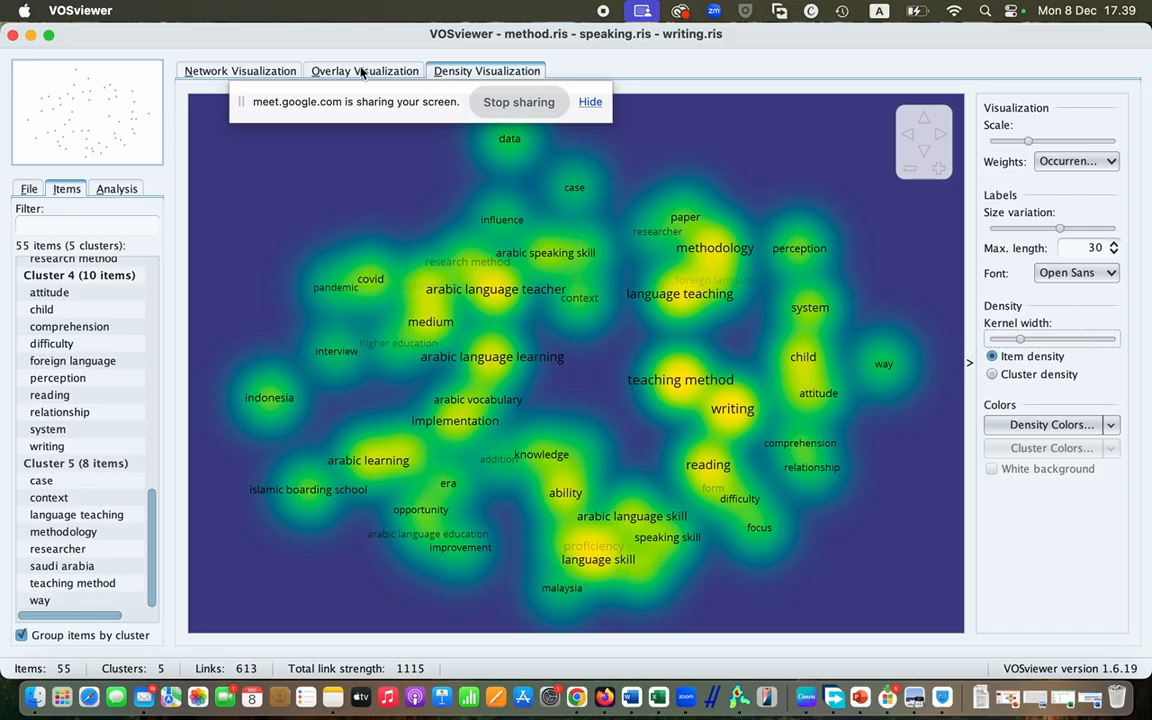
Step: Return the map to the network visualization, hide the screen-sharing bar and switch to the Google Meet call in Chrome
left_click(240, 71)
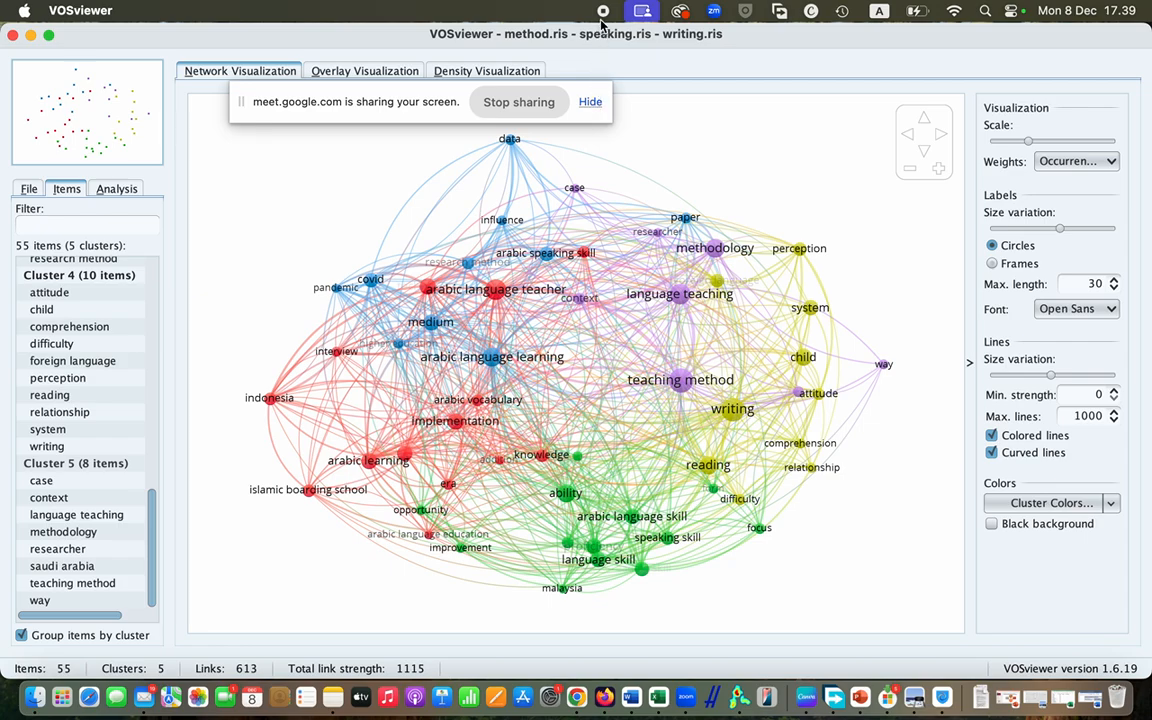
left_click(590, 102)
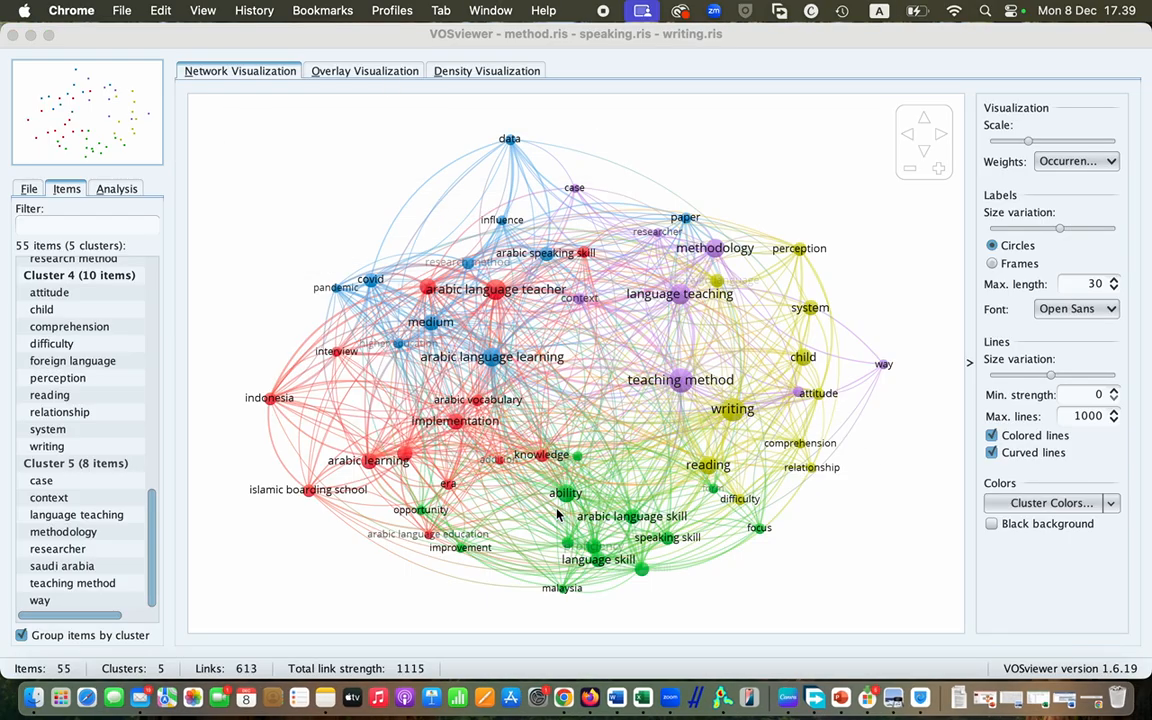
left_click(564, 698)
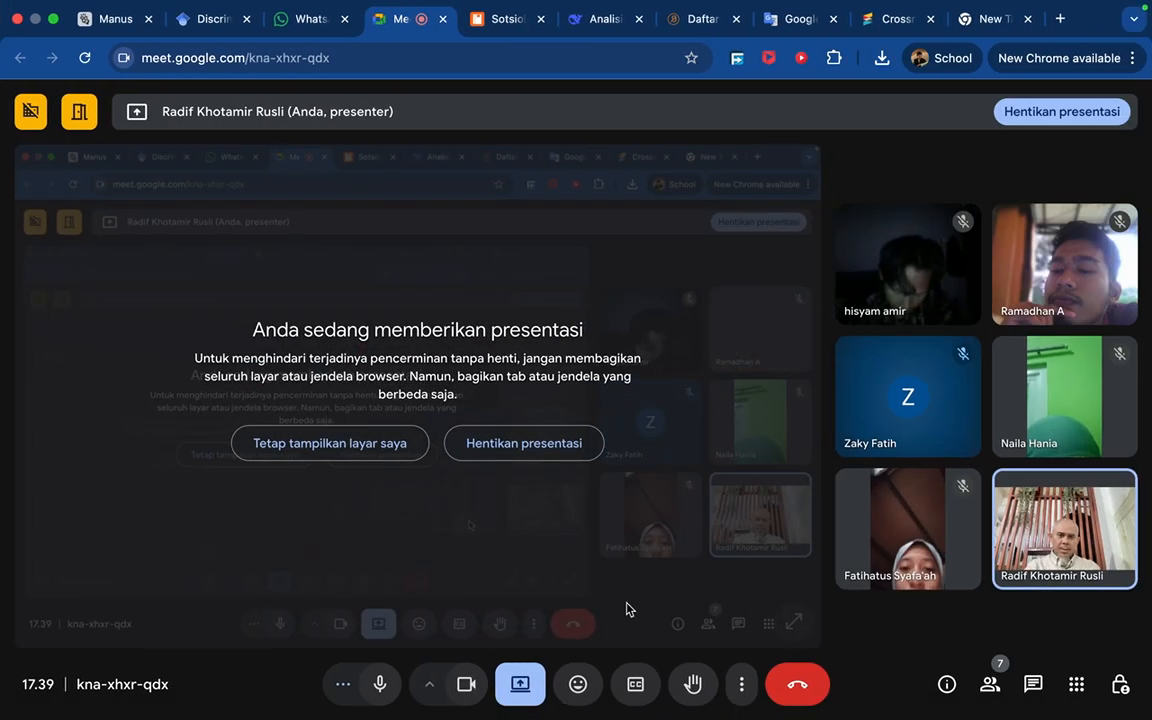